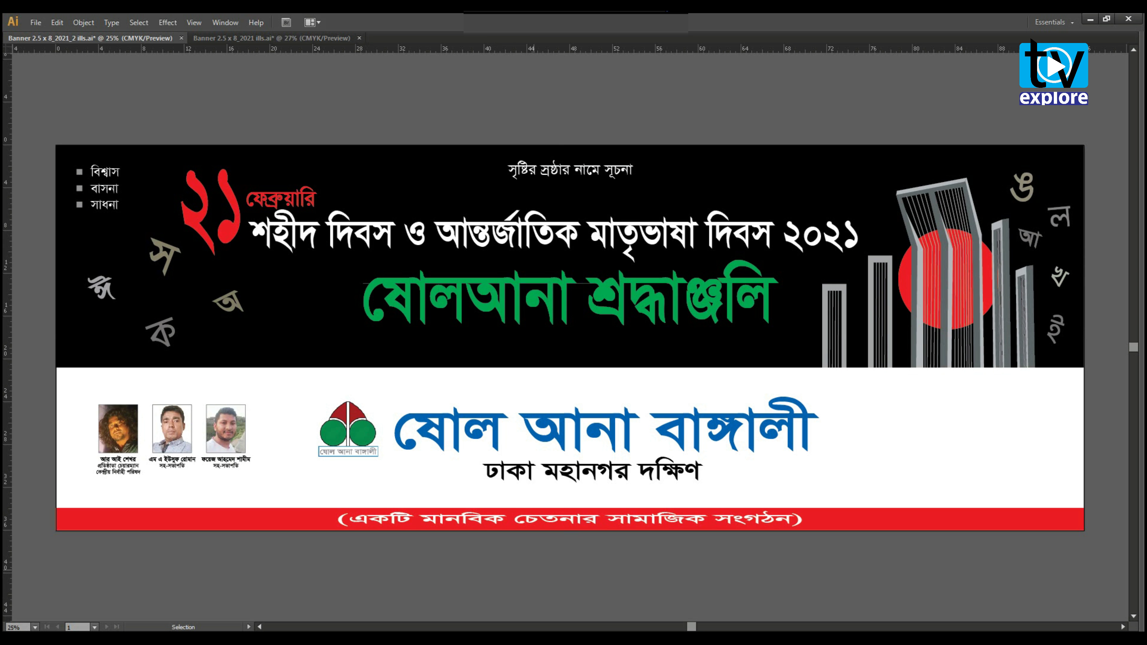
# Delete all artwork from the current banner document and show the Tools panel near the canvas's upper-left corner.
pyautogui.hotkey('ctrl', 'a')
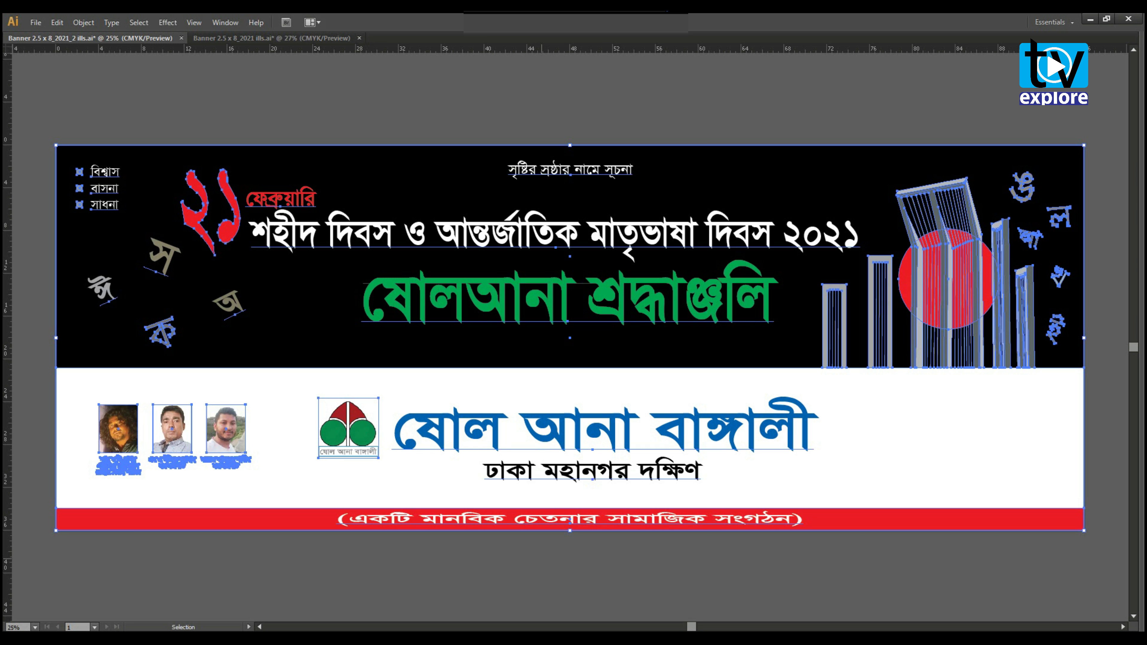
pyautogui.press('Delete')
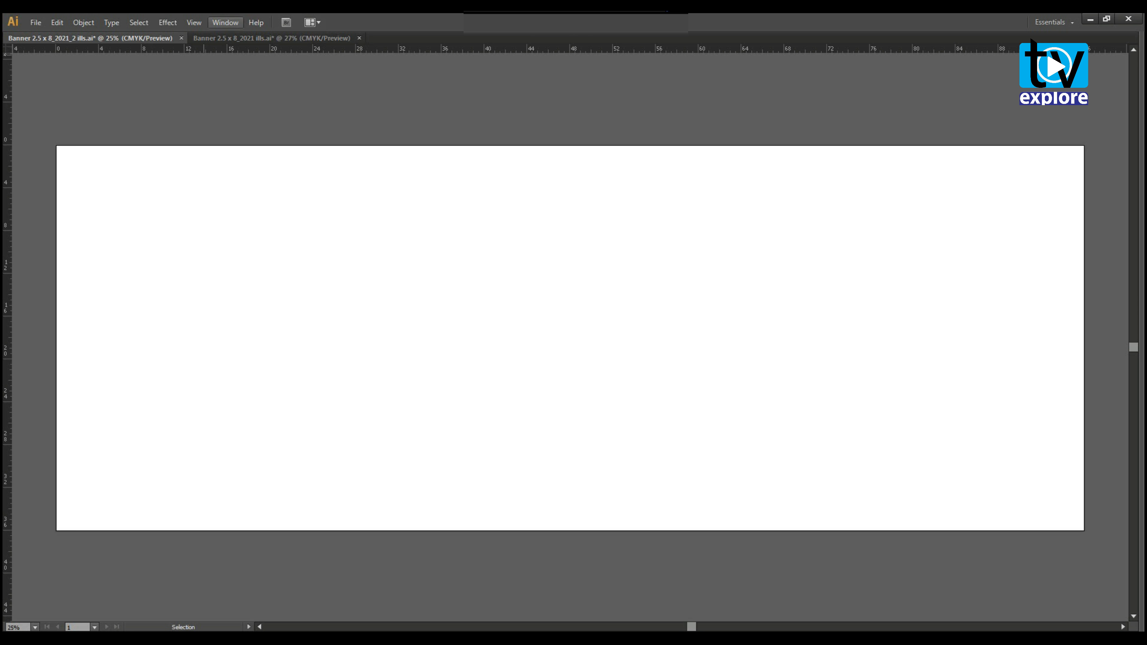
pyautogui.click(224, 23)
pyautogui.click(237, 115)
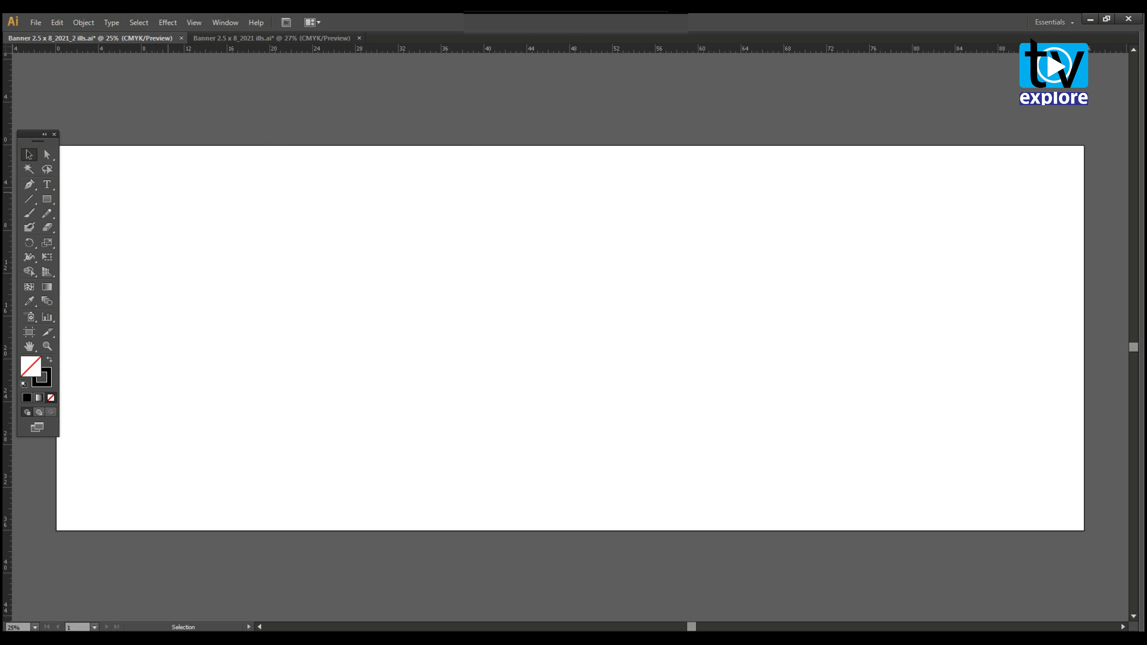
pyautogui.moveTo(43, 143); pyautogui.dragTo(43, 80)
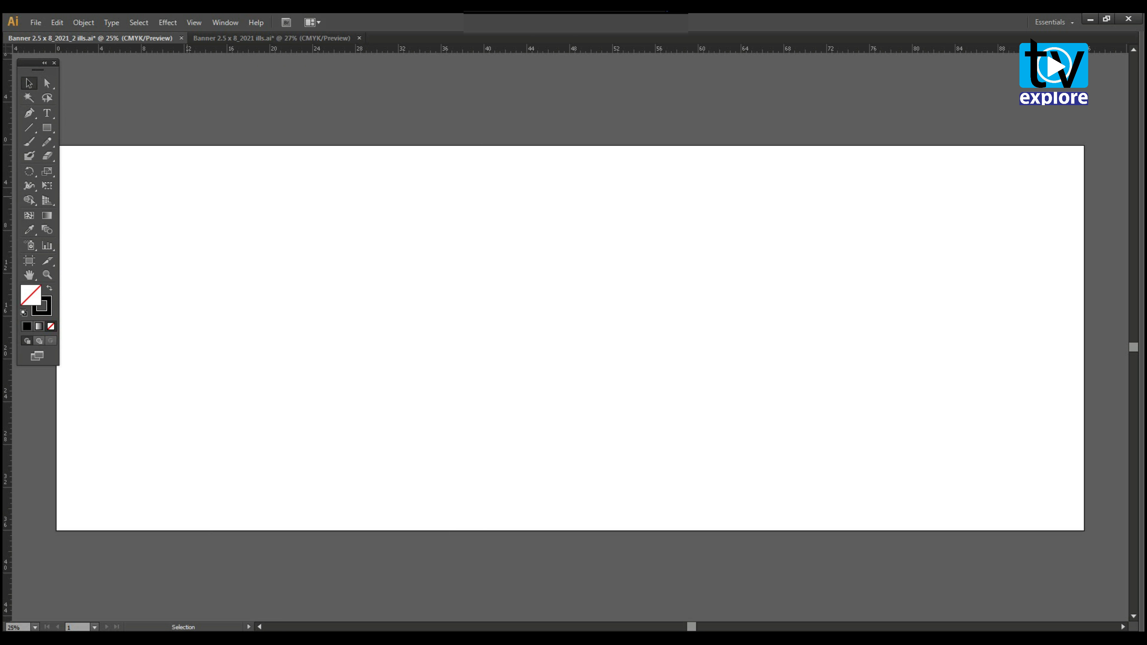
# Draw a rectangle 96 in wide and 36 in high.
pyautogui.click(47, 127)
pyautogui.click(563, 287)
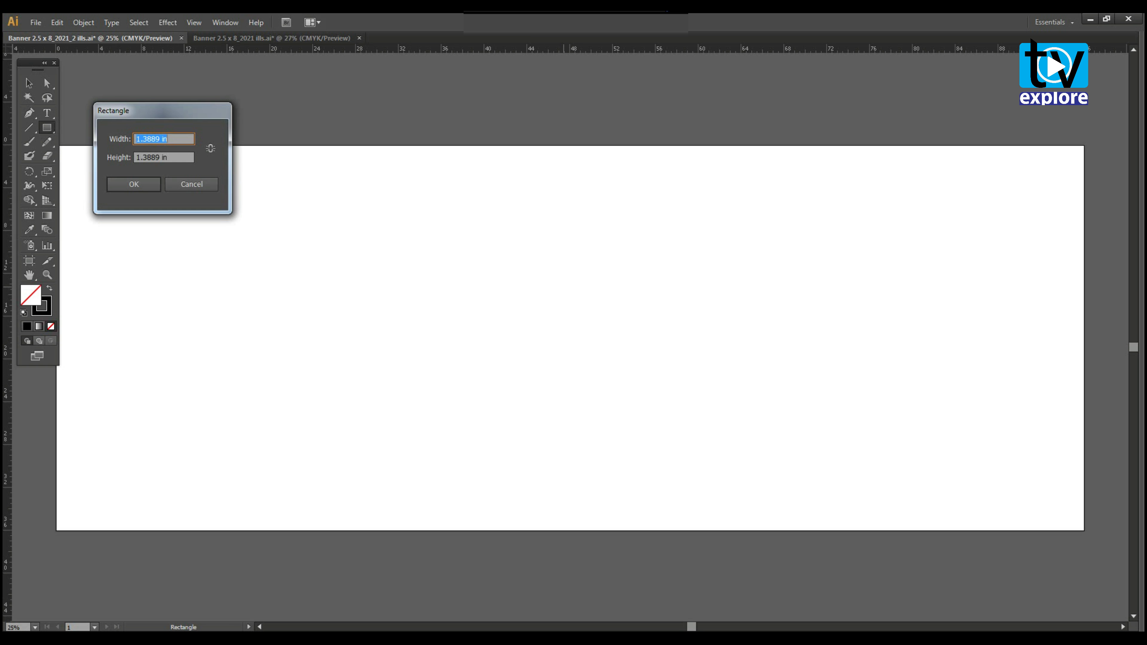
pyautogui.write('96')
pyautogui.press('Tab')
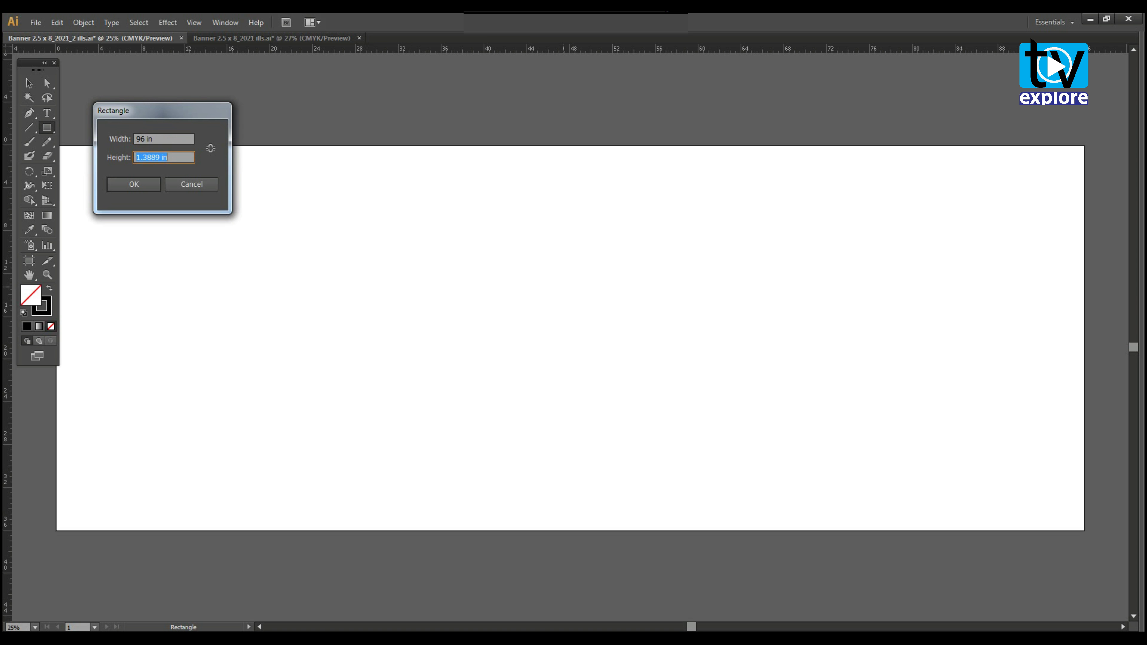
pyautogui.write('36')
pyautogui.press('Return')
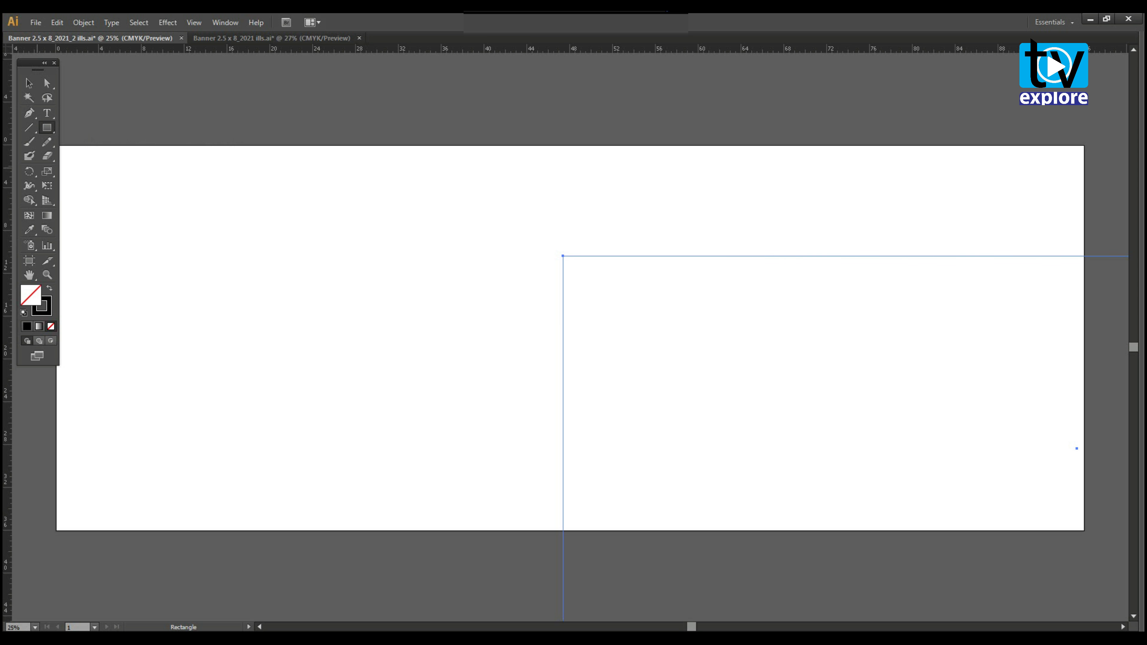
# Move the rectangle onto the artboard so that its edges coincide with the artboard's edges.
pyautogui.click(29, 83)
pyautogui.click(533, 232)
pyautogui.moveTo(587, 256); pyautogui.dragTo(81, 145)
pyautogui.hotkey('shift', 'Tab')
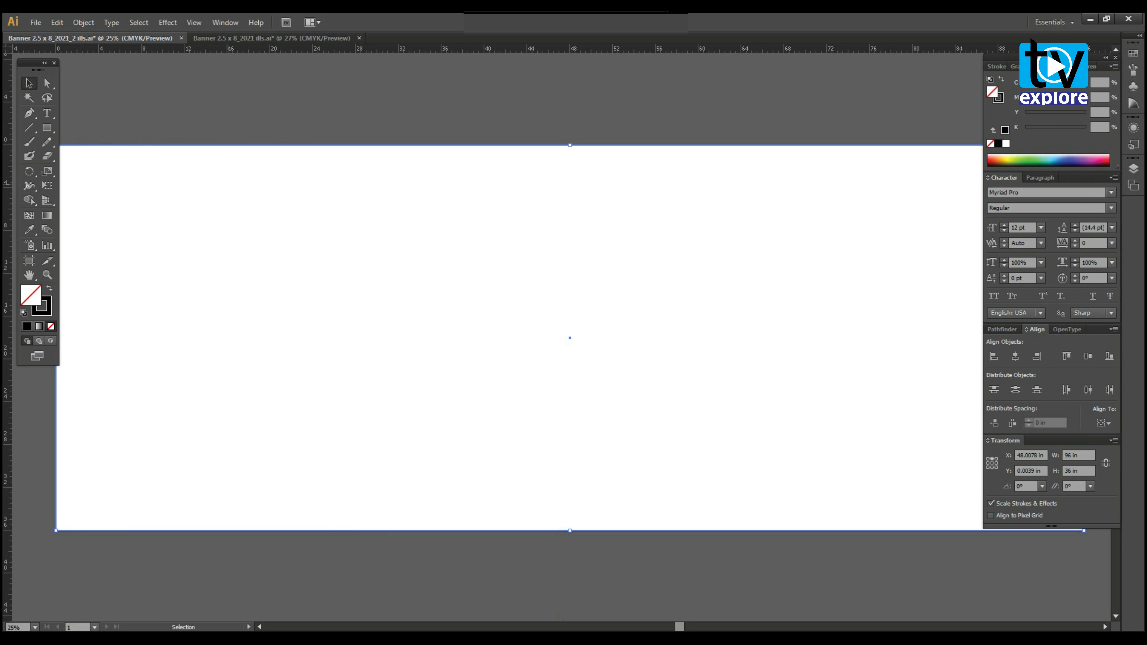
pyautogui.press('Tab')
pyautogui.hotkey('ctrl', '-')
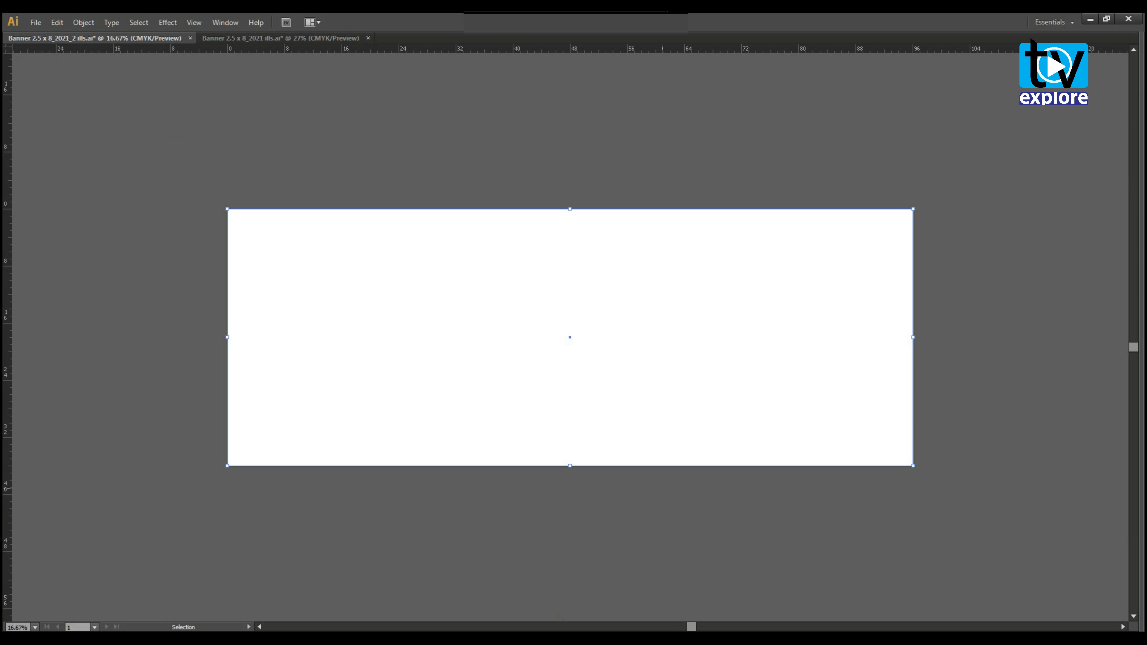
pyautogui.click(1004, 280)
pyautogui.click(885, 398)
pyautogui.click(458, 189)
pyautogui.click(471, 209)
# Enlarge the artboard by moving its upper-left corner slightly outward past the rectangle's corner.
pyautogui.press('Tab')
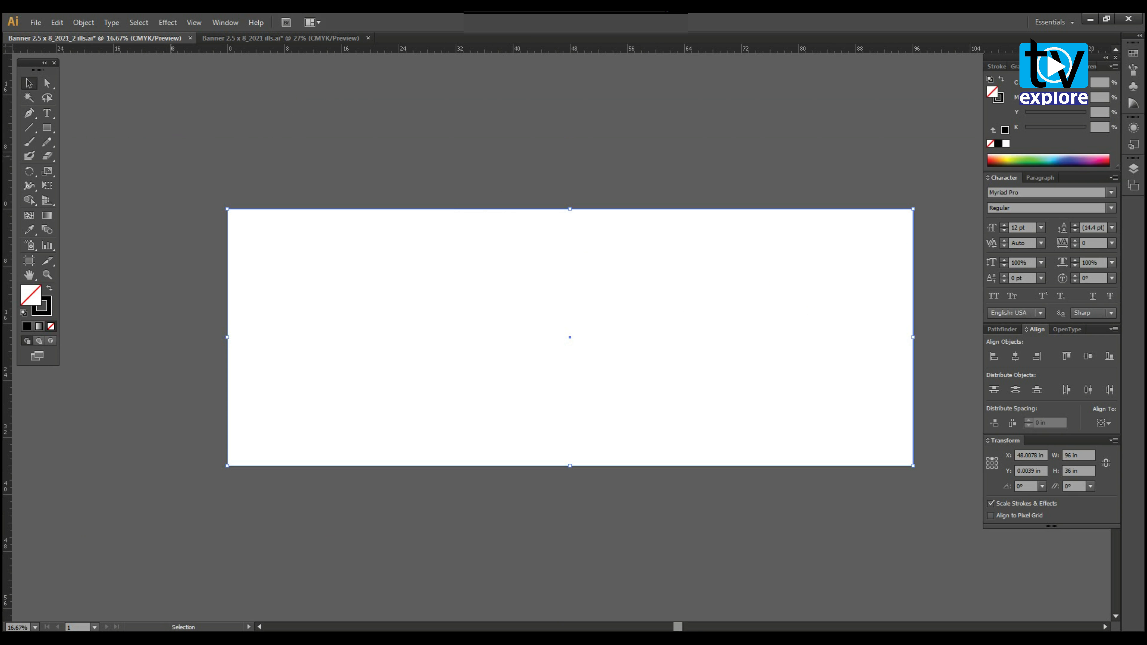
pyautogui.hotkey('ctrl', '+')
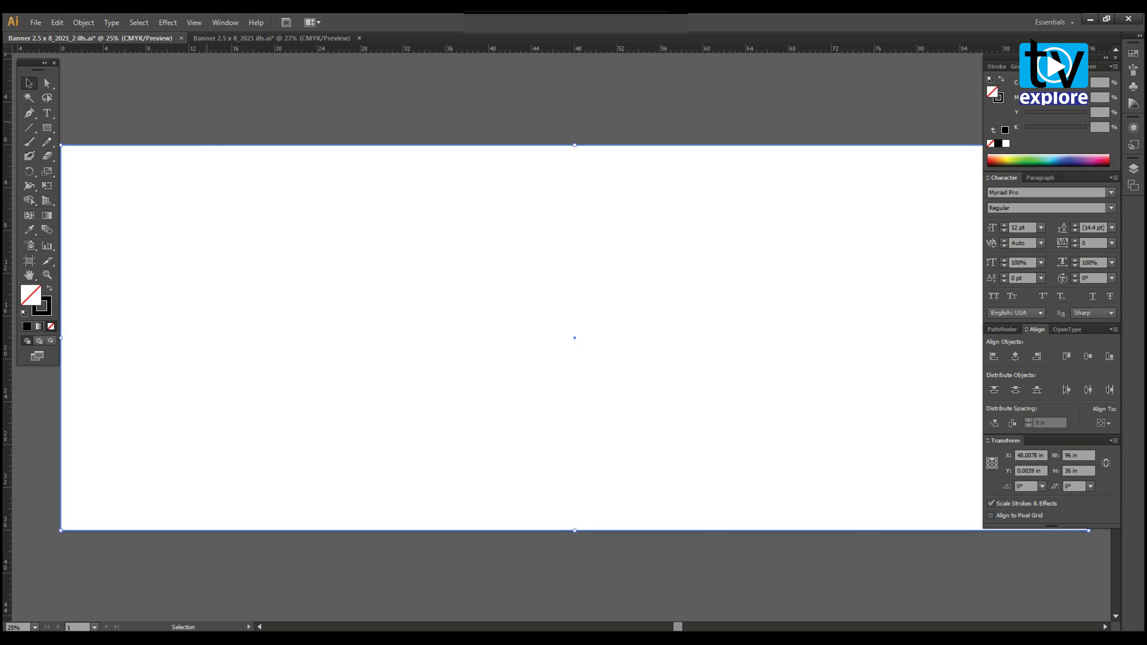
pyautogui.press('Tab')
pyautogui.press('Tab')
pyautogui.press('space')
pyautogui.moveTo(253, 108); pyautogui.dragTo(292, 108)
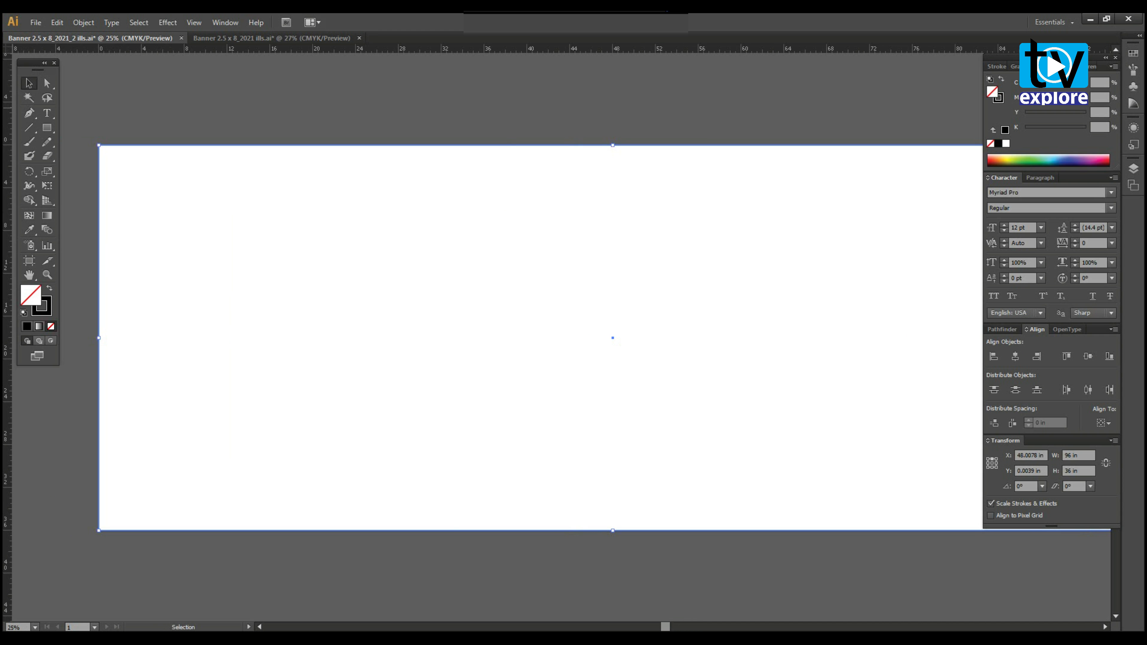
pyautogui.click(249, 107)
pyautogui.click(29, 260)
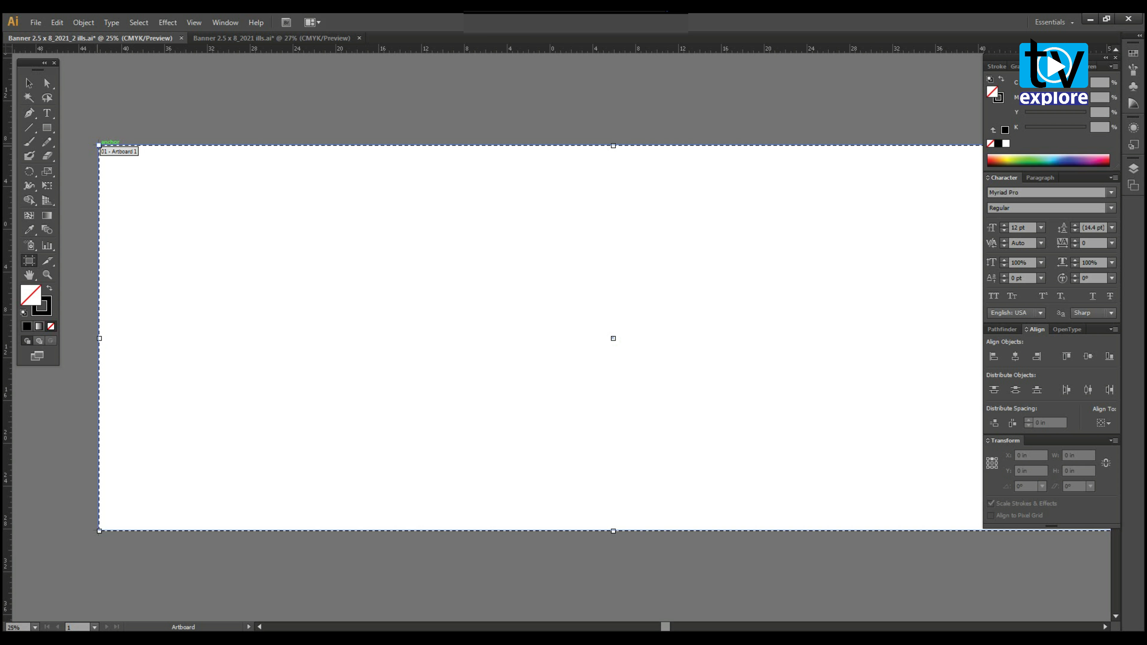
pyautogui.moveTo(99, 145); pyautogui.dragTo(87, 133)
# Extend the artboard's lower-right corner outward past the rectangle and leave artboard editing.
pyautogui.press('Tab')
pyautogui.moveTo(851, 462); pyautogui.dragTo(615, 293)
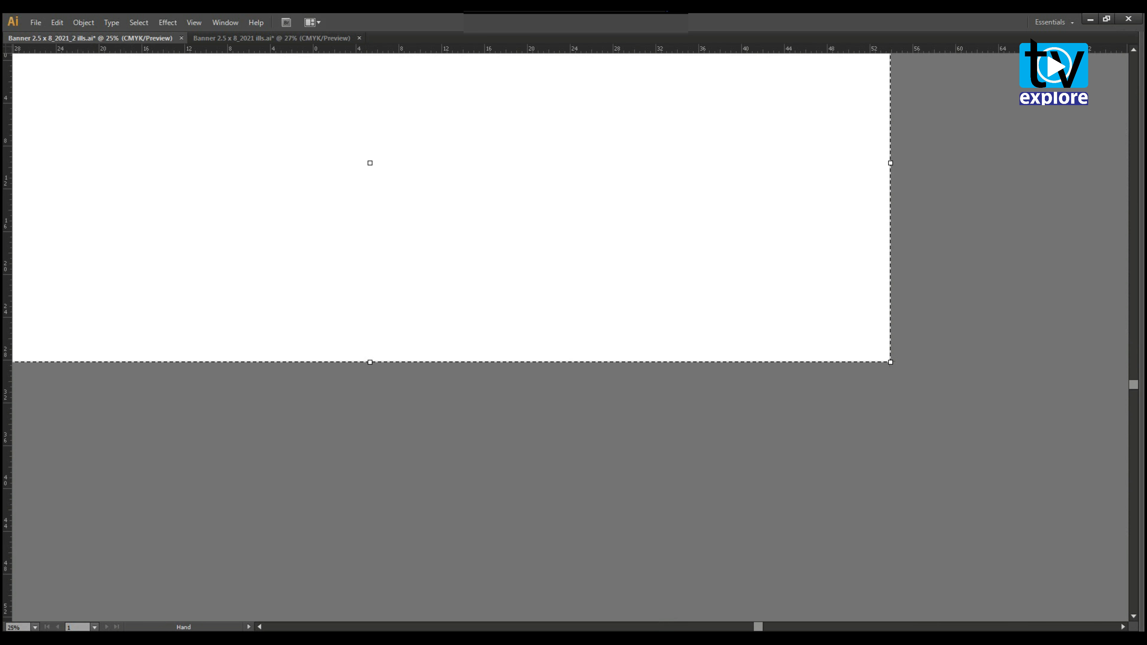
pyautogui.moveTo(890, 361); pyautogui.dragTo(909, 382)
pyautogui.hotkey('ctrl', '0')
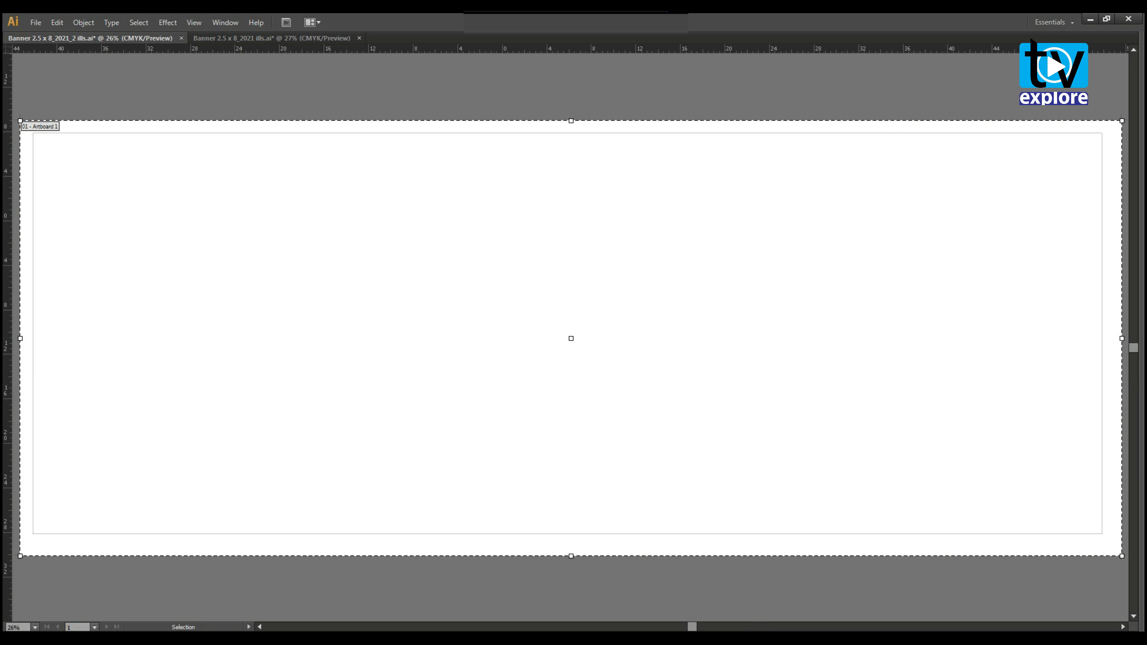
pyautogui.press('Tab')
pyautogui.press('Escape')
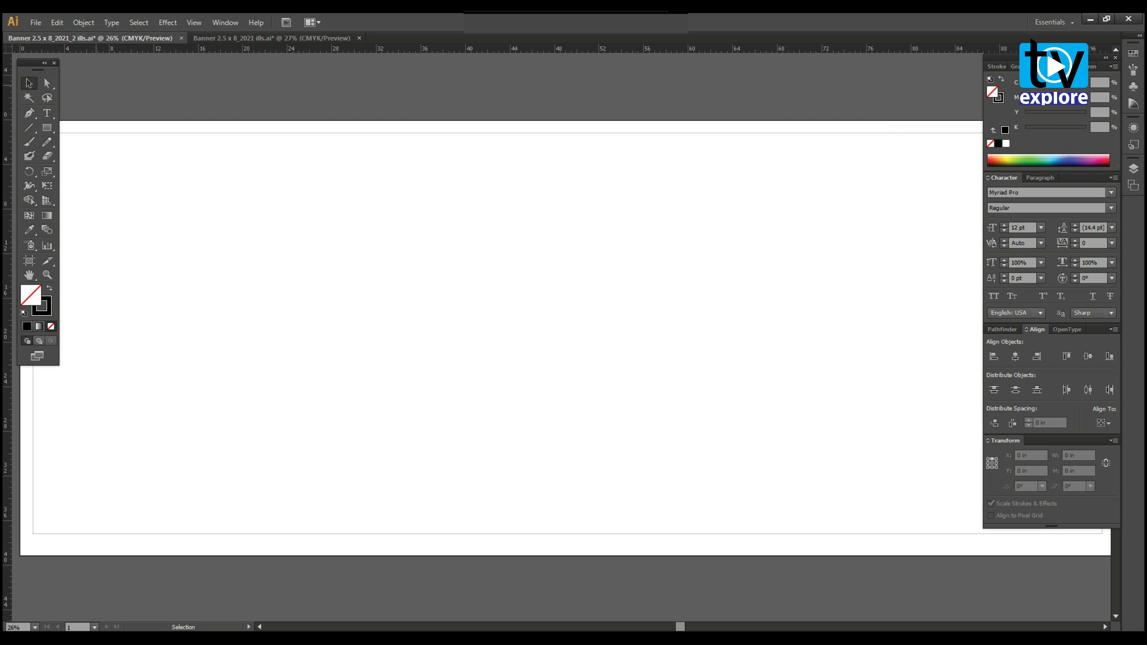
# Pull the artboard's lower edge up slightly to narrow the margin below the rectangle.
pyautogui.press('Tab')
pyautogui.moveTo(648, 563); pyautogui.dragTo(706, 506)
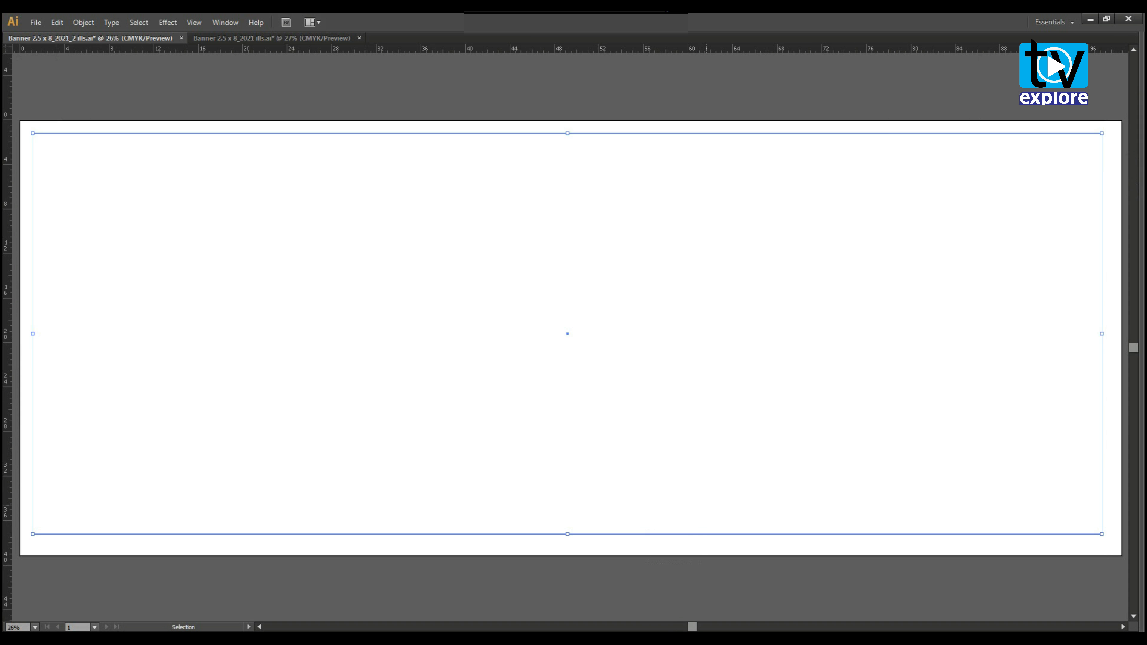
pyautogui.hotkey('ctrl', '2')
pyautogui.press('Tab')
pyautogui.click(29, 260)
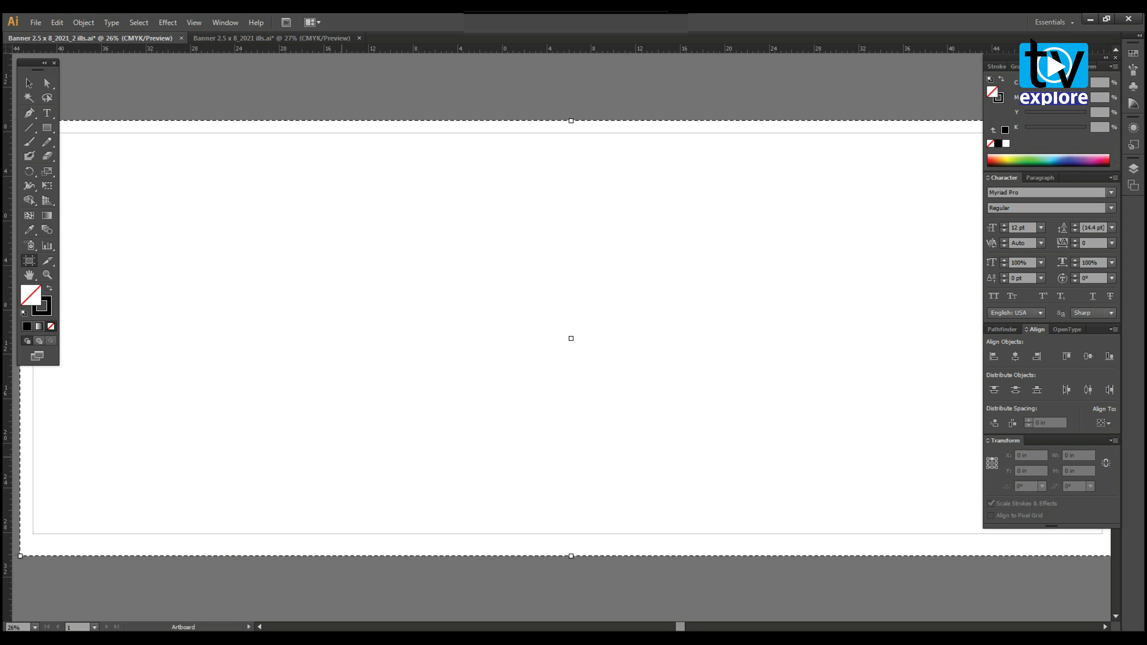
pyautogui.moveTo(570, 556); pyautogui.dragTo(571, 552)
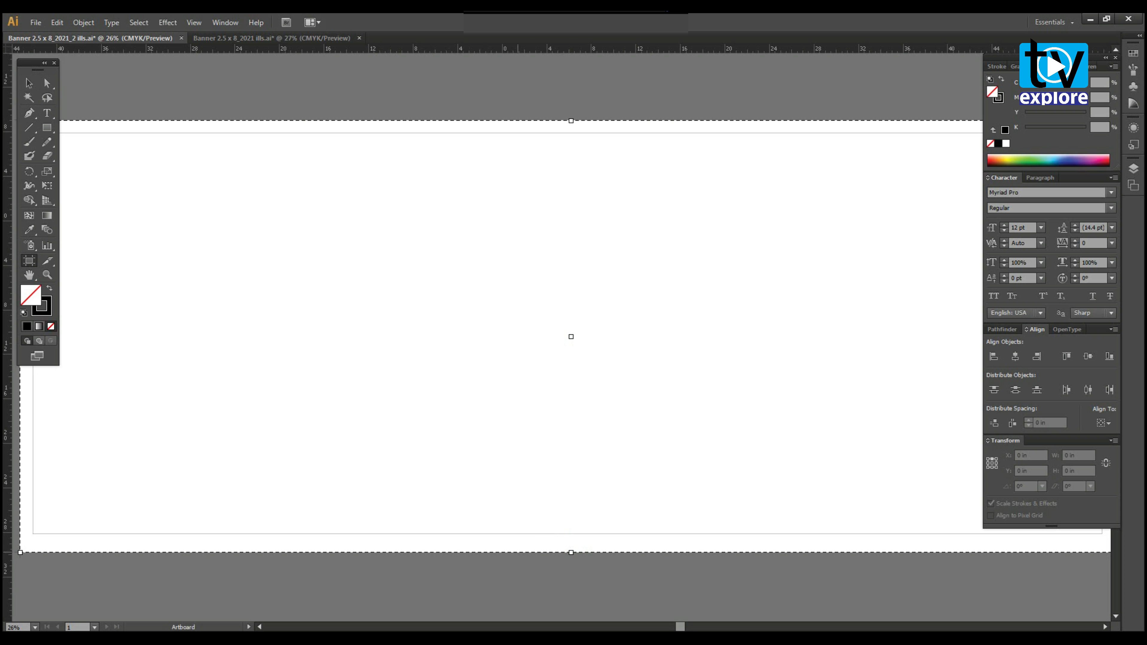
pyautogui.moveTo(571, 552); pyautogui.dragTo(571, 549)
pyautogui.click(28, 83)
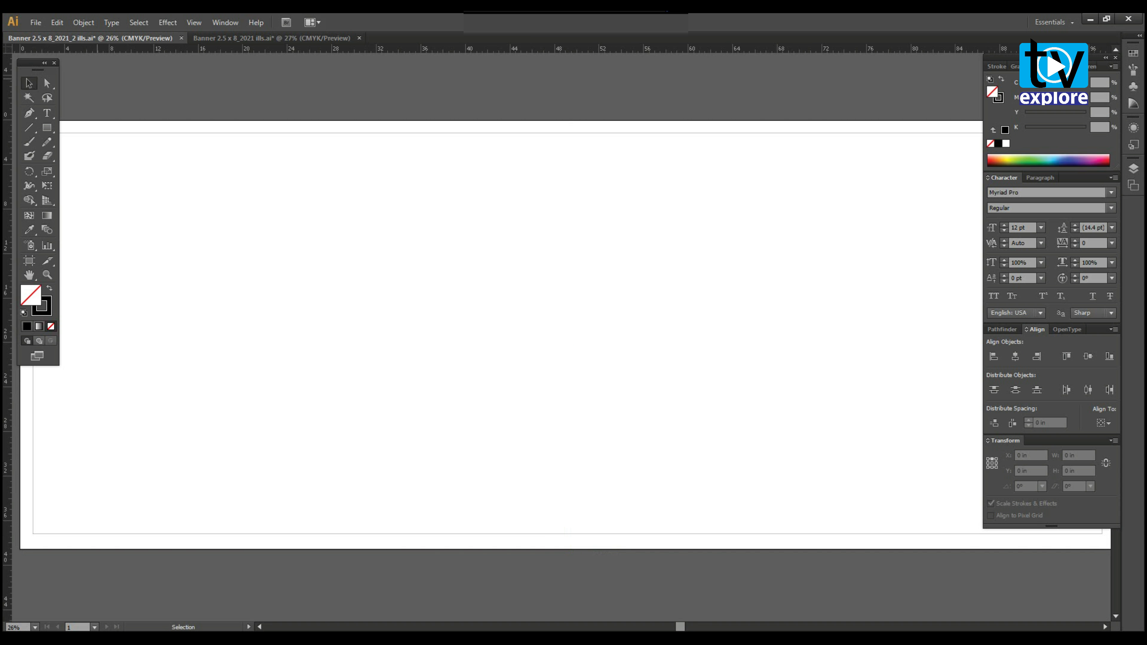
pyautogui.press('Tab')
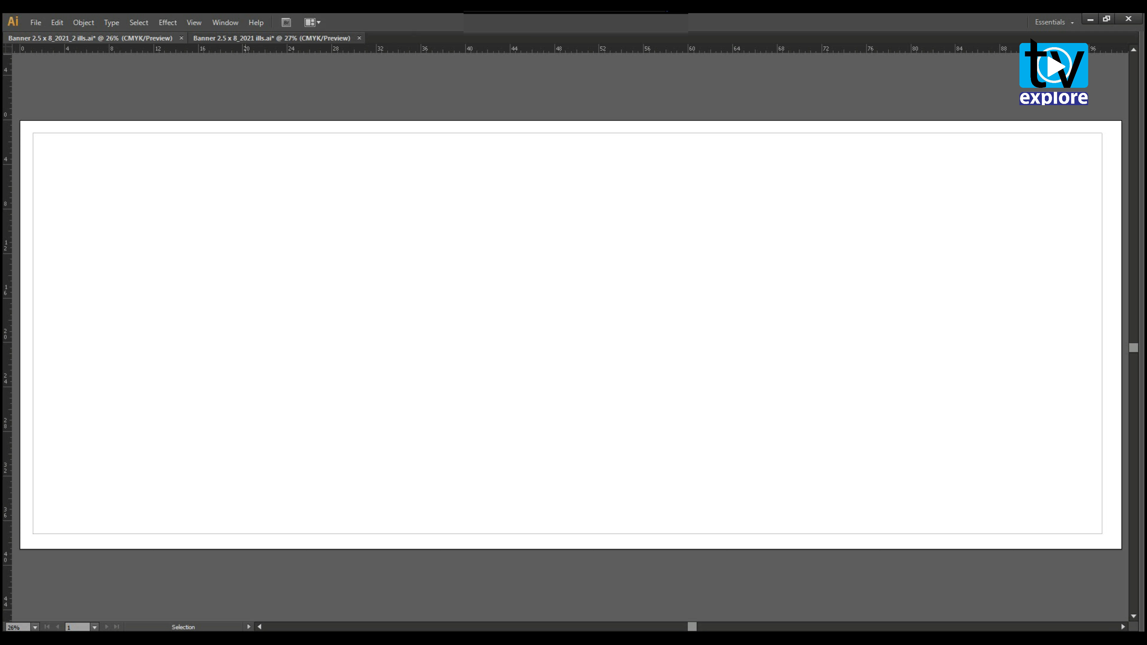
# Copy the black background rectangle from the document Banner 2.5 x 8_2021 ills.ai.
pyautogui.moveTo(246, 38); pyautogui.dragTo(261, 69)
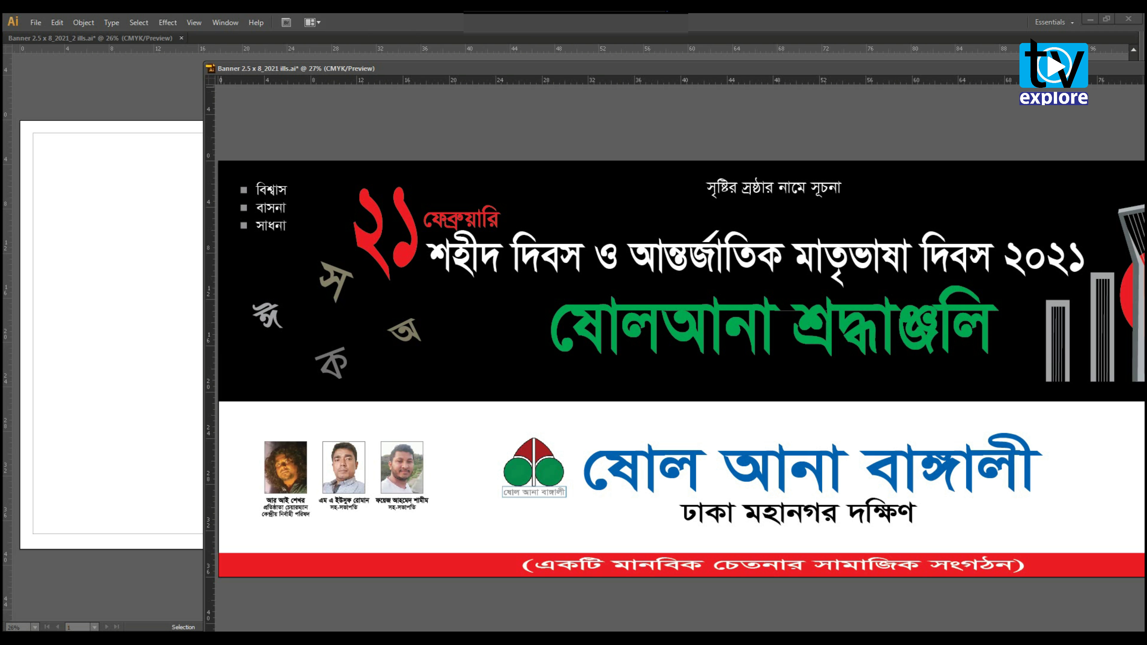
pyautogui.moveTo(261, 68); pyautogui.dragTo(257, 40)
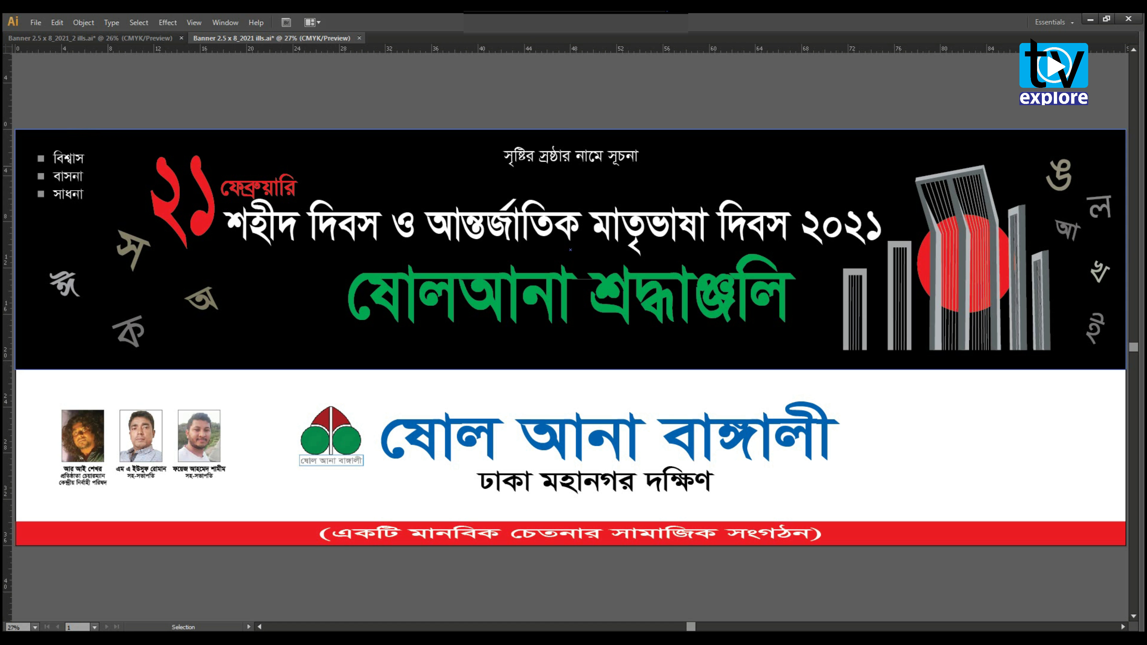
pyautogui.click(109, 166)
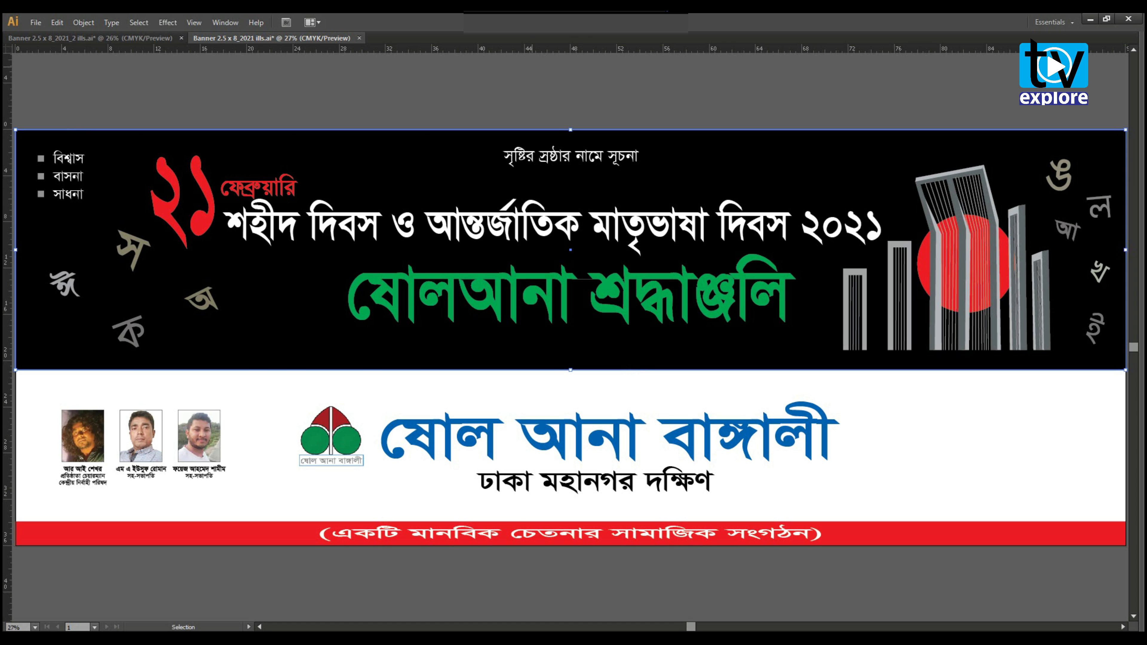
pyautogui.press('a')
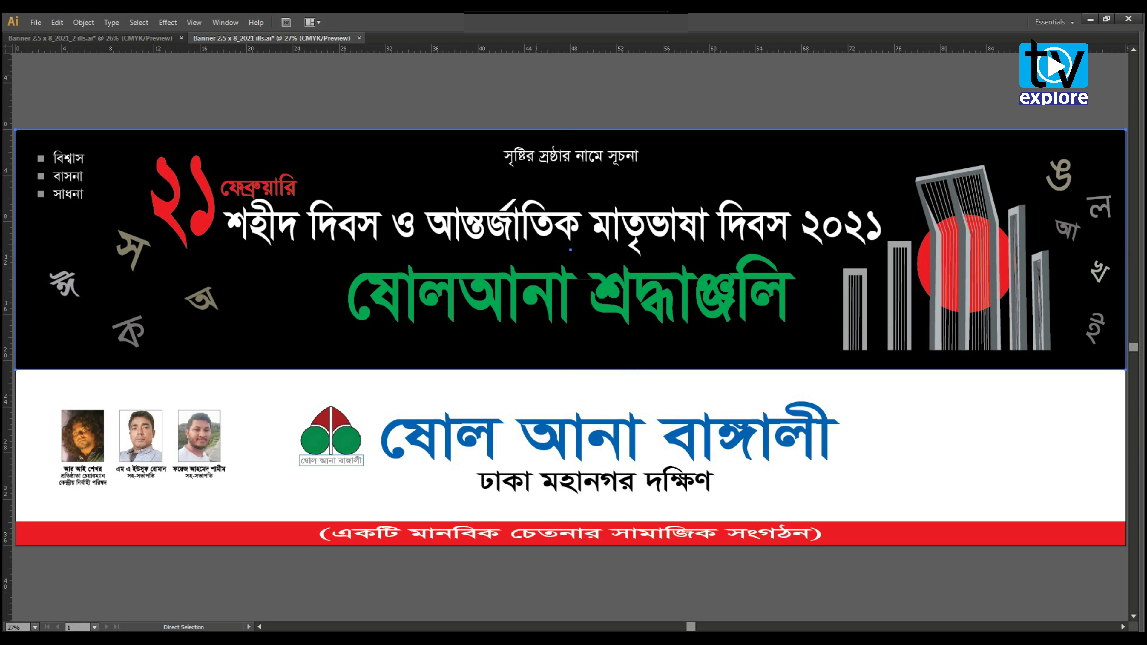
pyautogui.press('v')
# Paste the black background rectangle into the document Banner 2.5 x 8_2021_2 ills.ai.
pyautogui.click(136, 39)
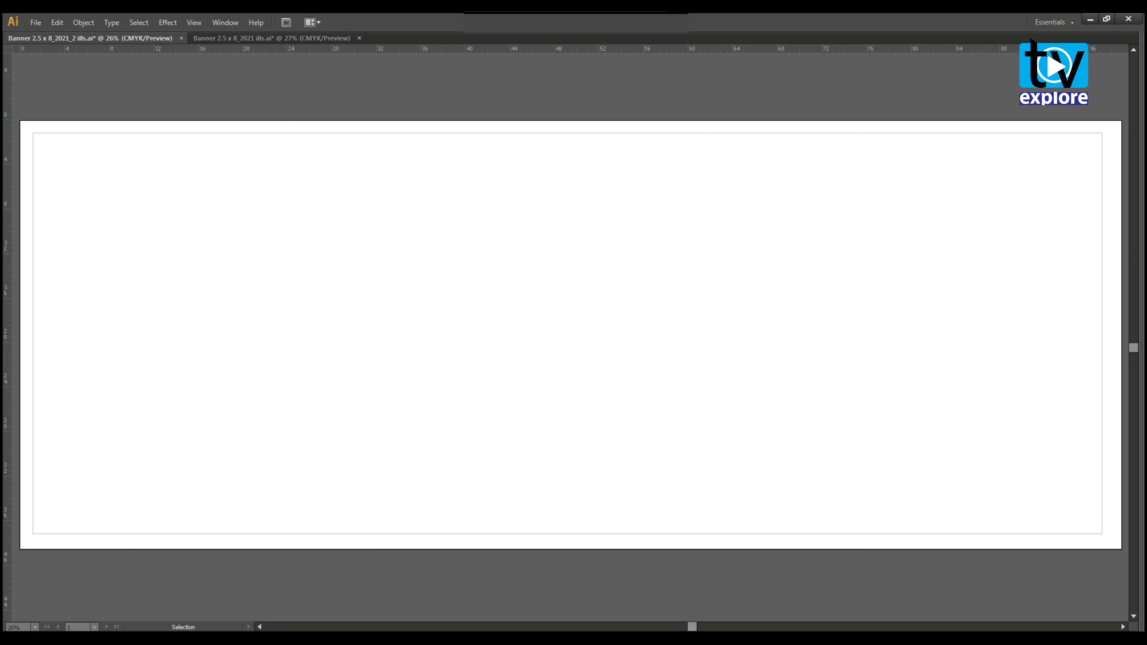
pyautogui.moveTo(411, 97); pyautogui.dragTo(465, 211)
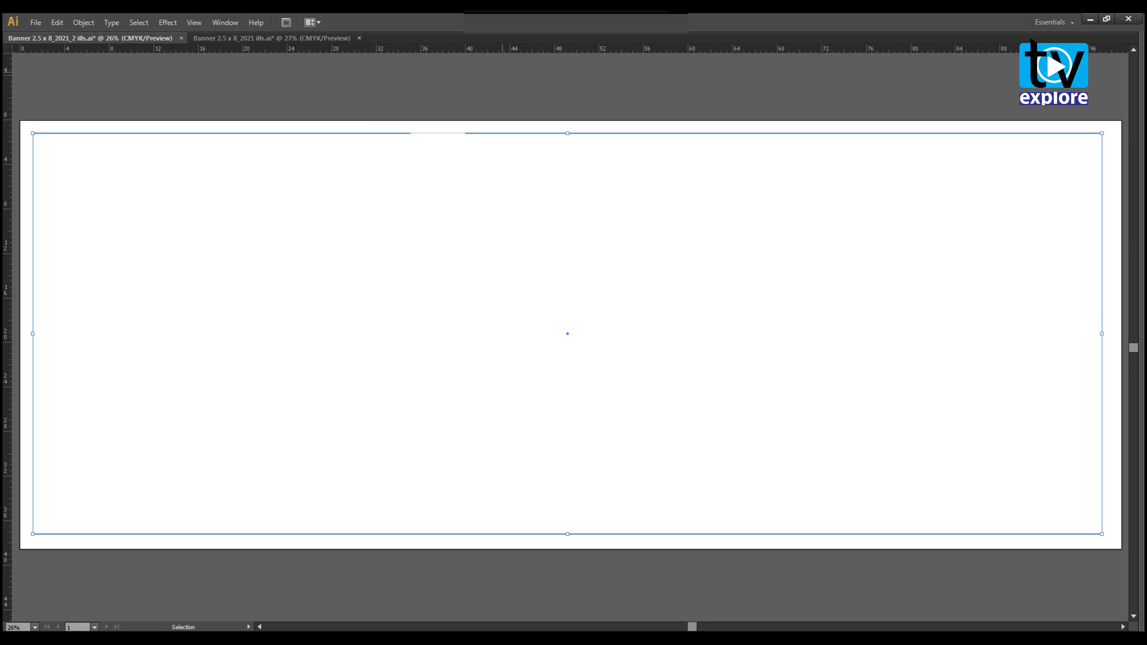
pyautogui.click(504, 84)
pyautogui.press('a')
pyautogui.hotkey('ctrl', 'v')
pyautogui.press('v')
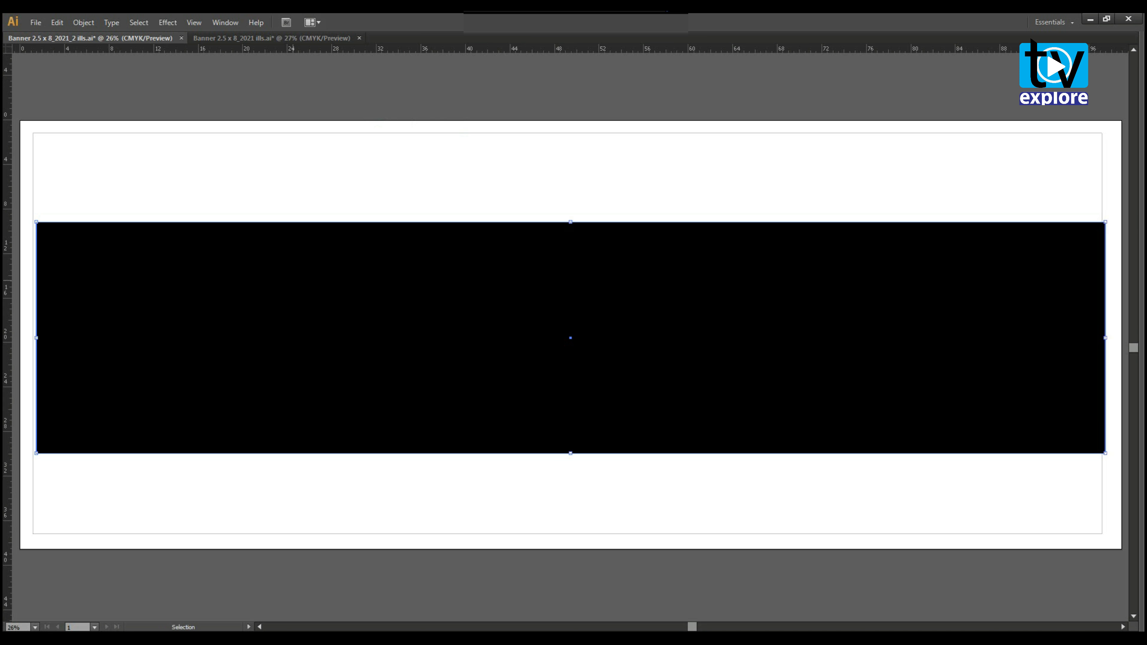
# Move the black rectangle to the upper part of the 96 x 36 in frame, lining up its sides.
pyautogui.moveTo(293, 274); pyautogui.dragTo(413, 283)
pyautogui.moveTo(267, 290); pyautogui.dragTo(147, 194)
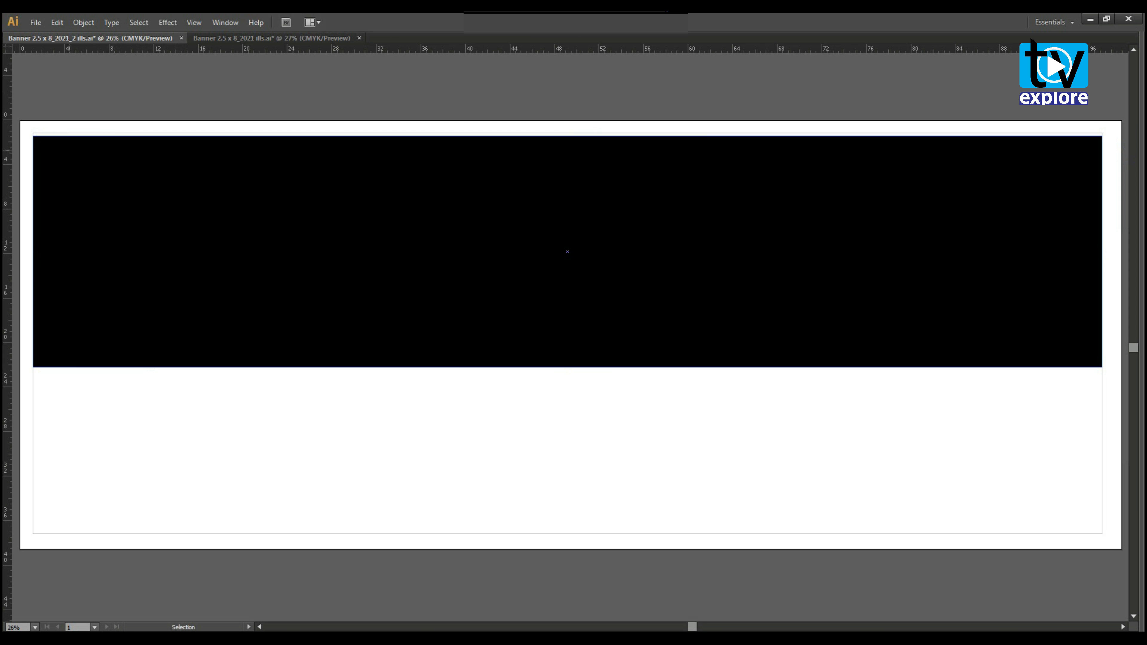
pyautogui.moveTo(69, 150); pyautogui.dragTo(121, 150)
# Snap the black rectangle's upper-left corner to the frame's upper-left corner in Outline view, and return to Preview.
pyautogui.moveTo(45, 105); pyautogui.dragTo(116, 221)
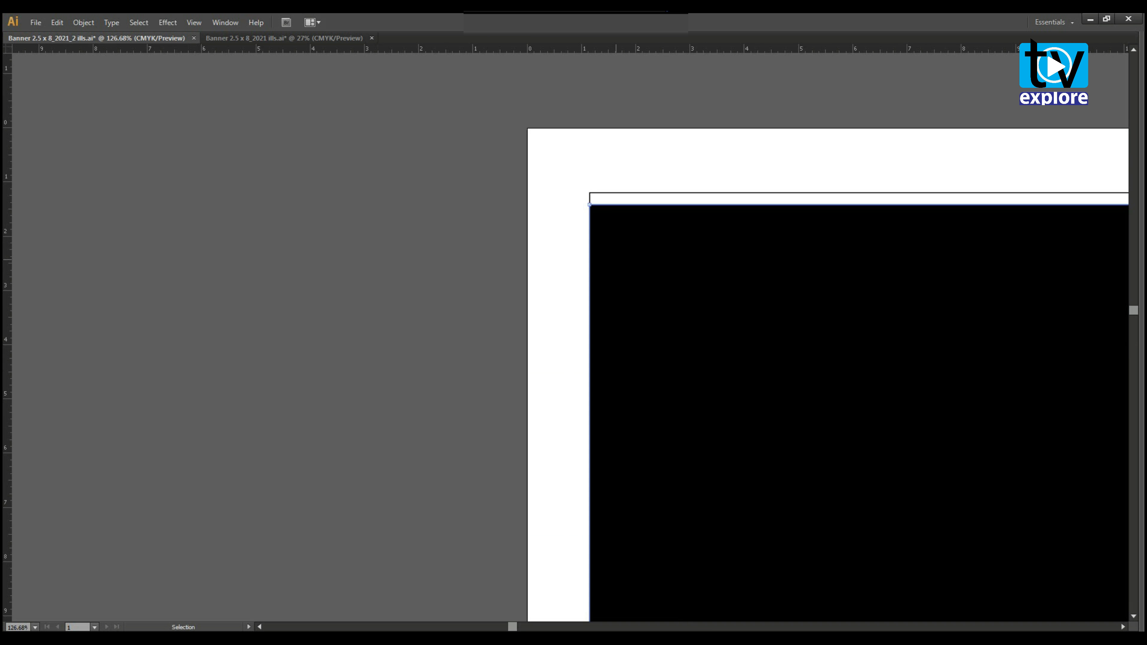
pyautogui.hotkey('ctrl', 'y')
pyautogui.moveTo(603, 205)
pyautogui.mouseDown()
pyautogui.moveTo(646, 236)
pyautogui.moveTo(589, 192)
pyautogui.mouseUp()
pyautogui.click(612, 221)
pyautogui.click(649, 169)
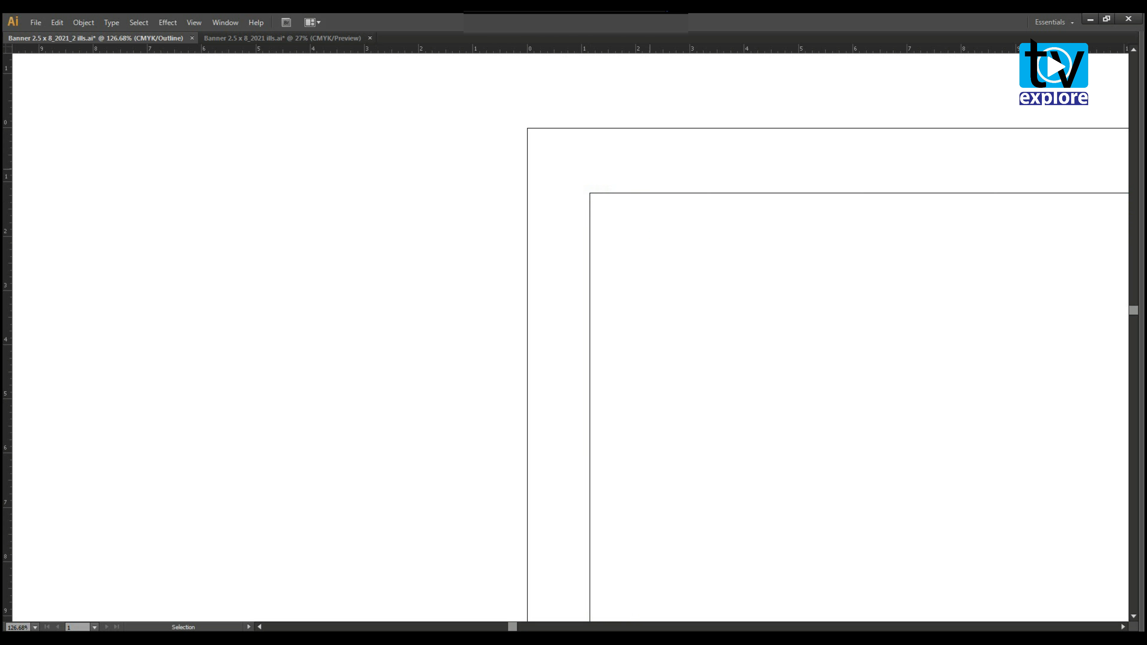
pyautogui.press('a')
pyautogui.hotkey('ctrl', '0')
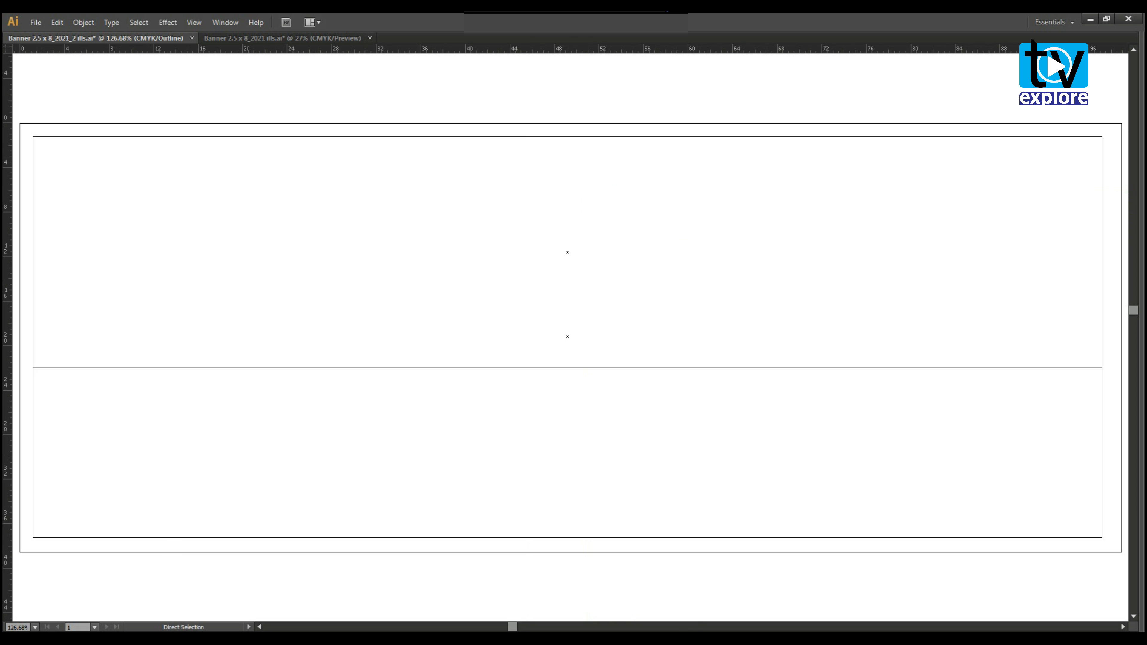
pyautogui.hotkey('ctrl', 'y')
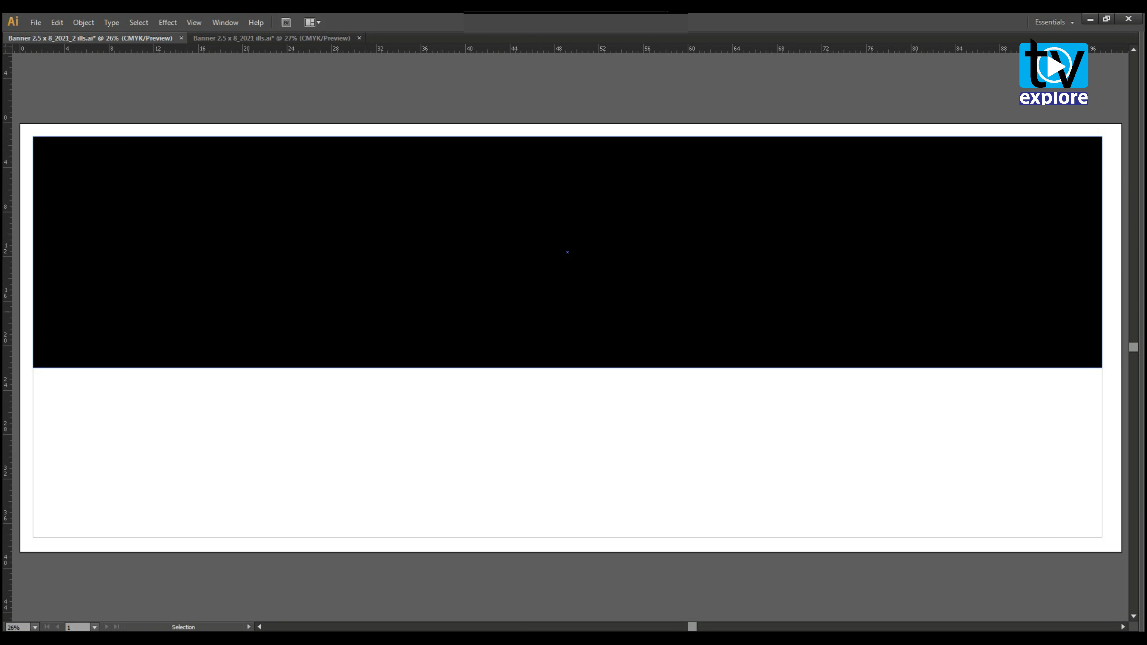
# Lock the 96 x 36 in frame so it stays fixed on the artboard.
pyautogui.press('Tab')
pyautogui.press('Tab')
pyautogui.hotkey('ctrl', 'a')
pyautogui.press('v')
pyautogui.hotkey('ctrl', 'shift', 'a')
pyautogui.click(420, 247)
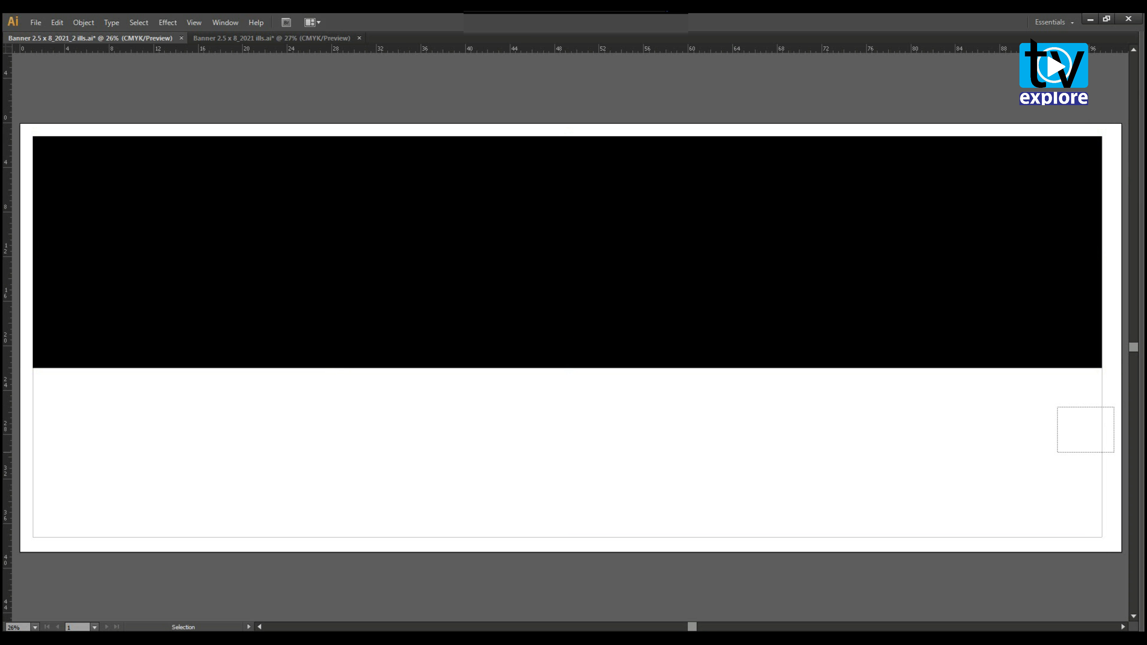
pyautogui.keyDown('shift'); pyautogui.click(1095, 411); pyautogui.keyUp('shift')
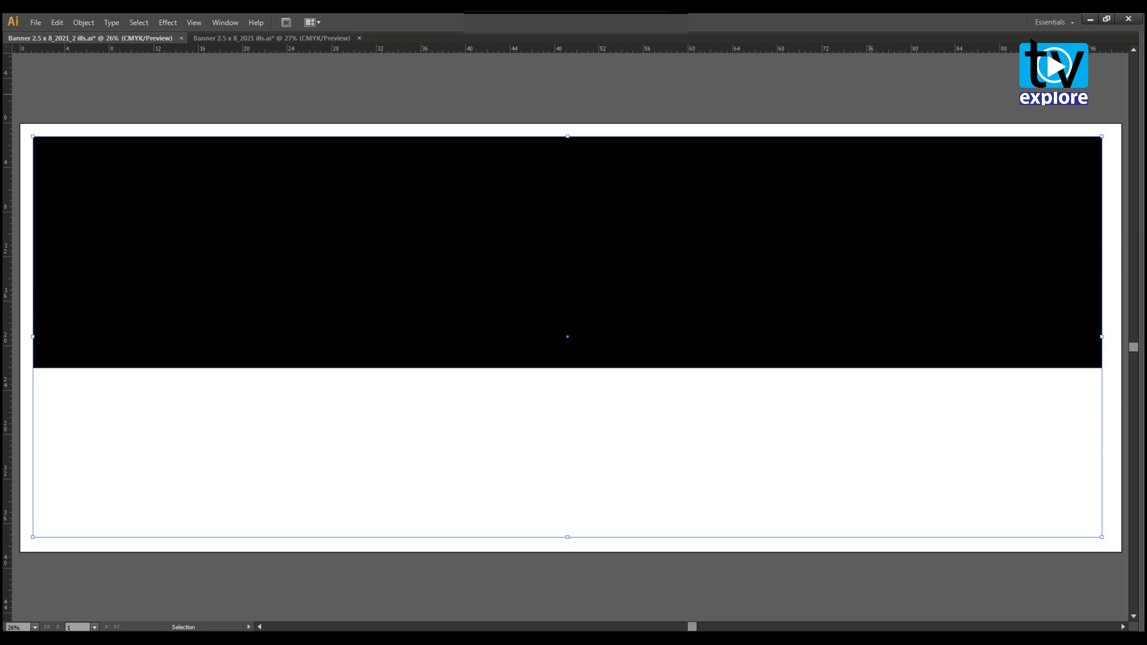
pyautogui.hotkey('ctrl', '2')
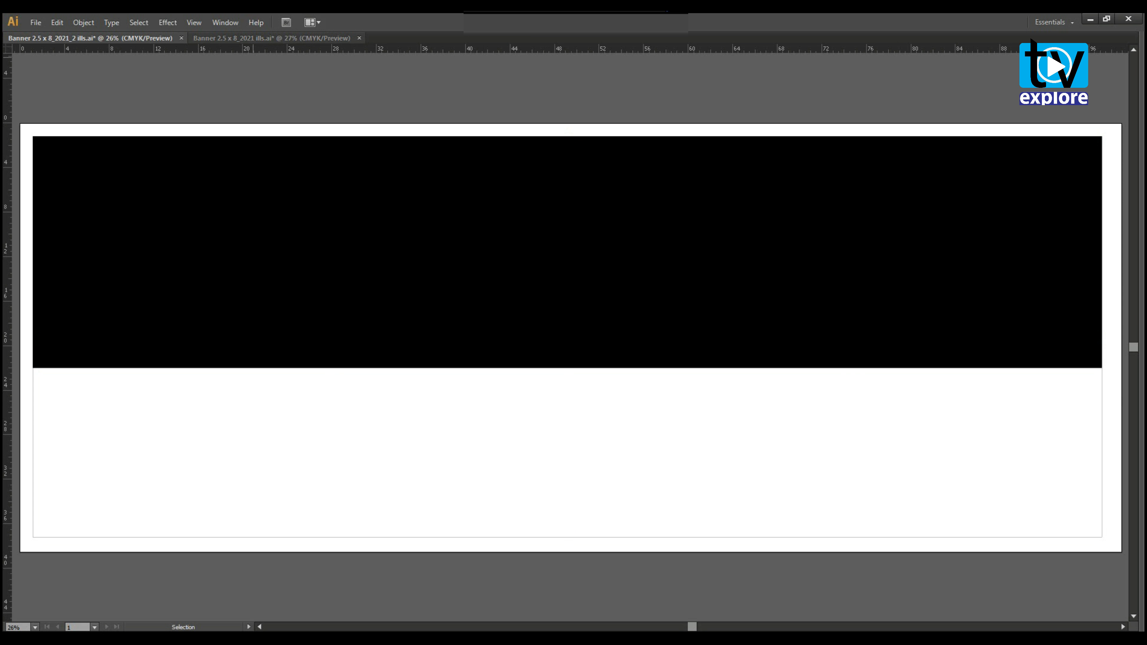
# Copy the bulleted list বিশ্বাস, বাসনা, সাধনা with its grey squares from the document Banner 2.5 x 8_2021 ills.ai.
pyautogui.click(252, 38)
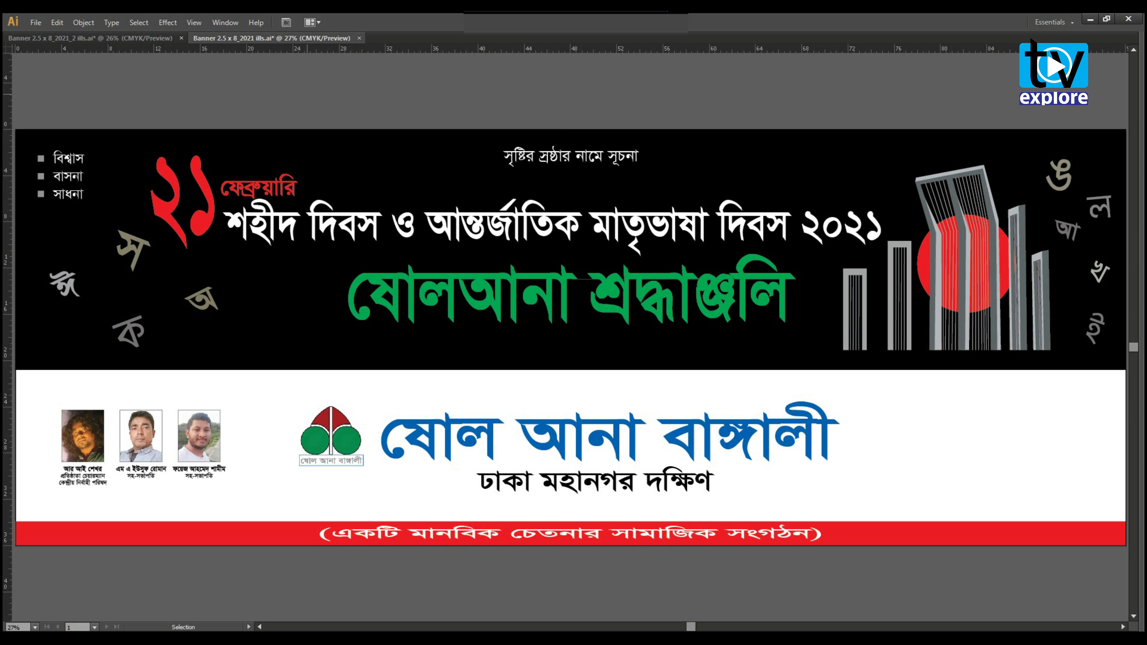
pyautogui.press('Tab')
pyautogui.press('Tab')
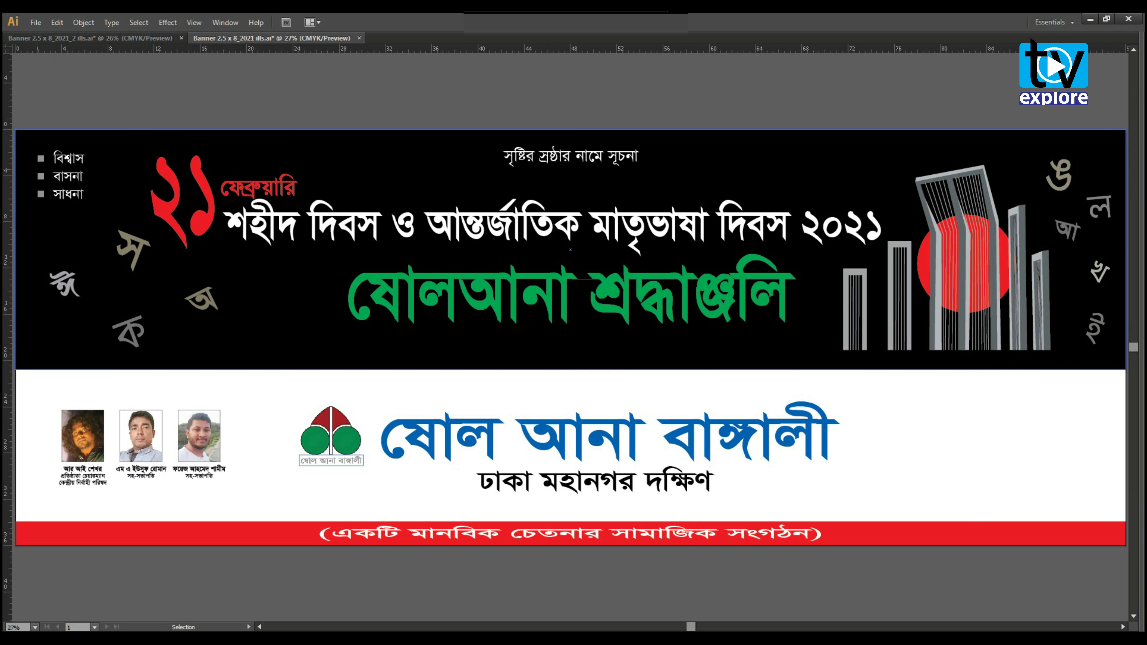
pyautogui.click(41, 176)
pyautogui.press('a')
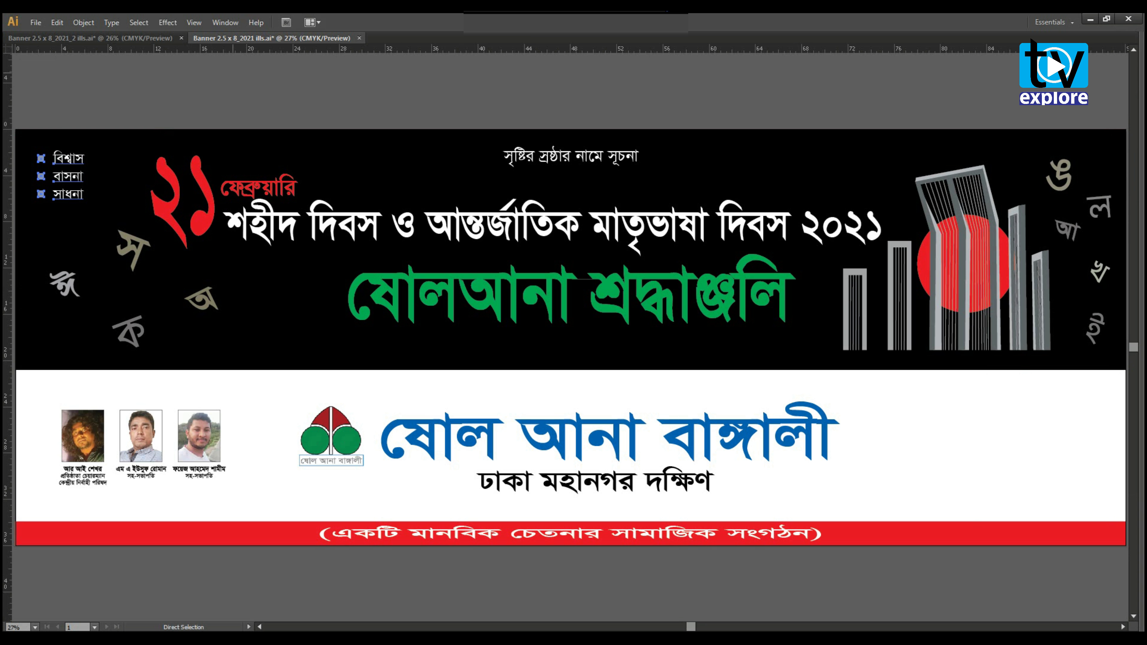
pyautogui.press('v')
# Paste the bulleted list into Banner 2.5 x 8_2021_2 ills.ai and move it near the black rectangle's upper-left corner.
pyautogui.hotkey('ctrl', 'Tab')
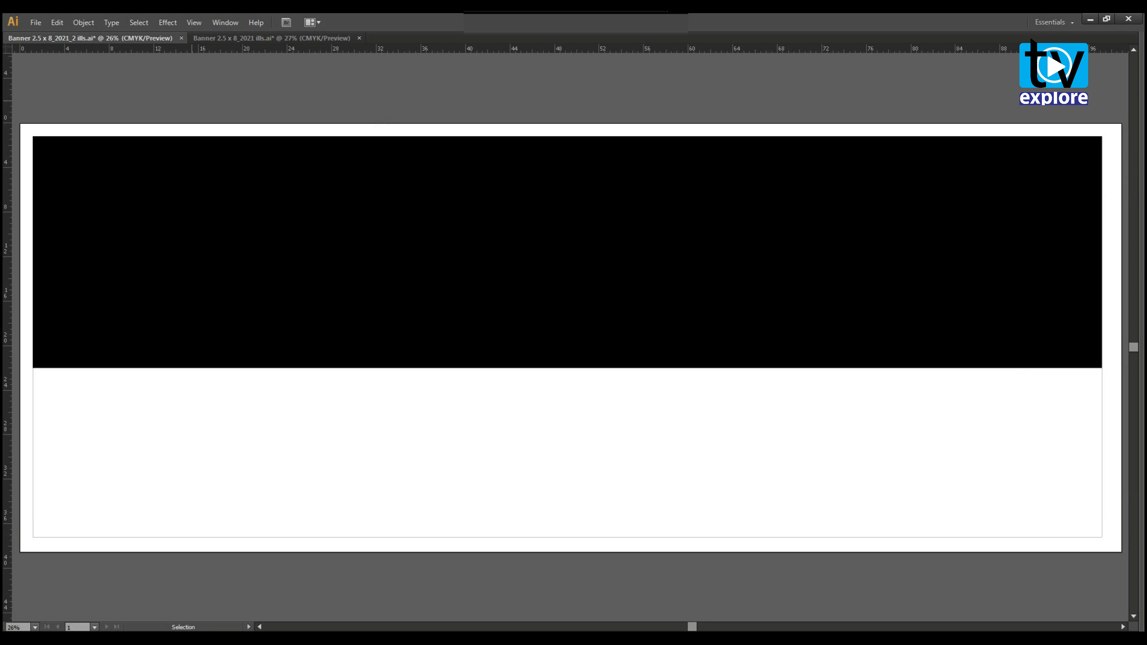
pyautogui.press('a')
pyautogui.hotkey('ctrl', 'v')
pyautogui.press('v')
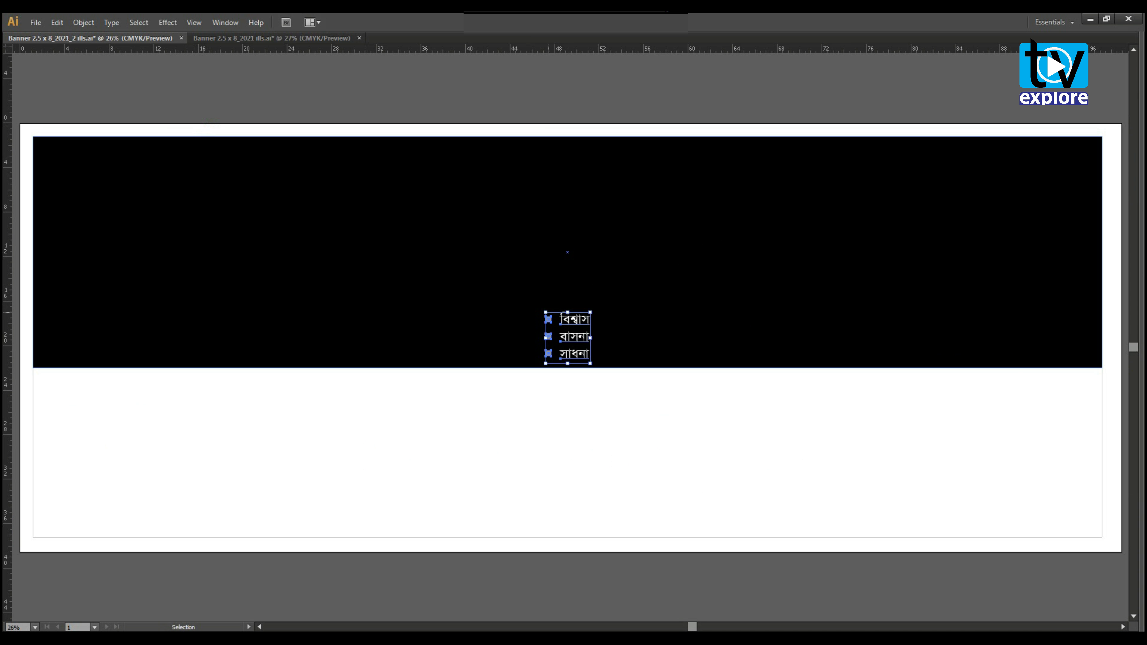
pyautogui.moveTo(548, 336); pyautogui.dragTo(56, 177)
# Align the bulleted list flush with the left and upper edges of the black rectangle.
pyautogui.moveTo(118, 121); pyautogui.dragTo(297, 150)
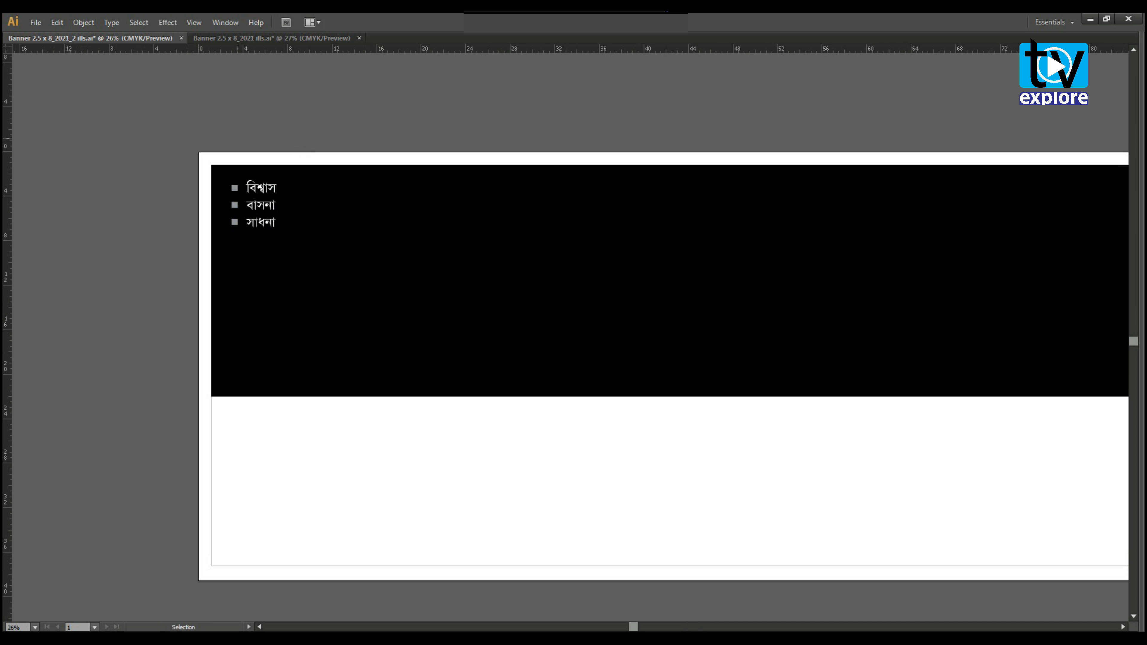
pyautogui.moveTo(124, 137); pyautogui.dragTo(702, 446)
pyautogui.moveTo(511, 314); pyautogui.dragTo(644, 425)
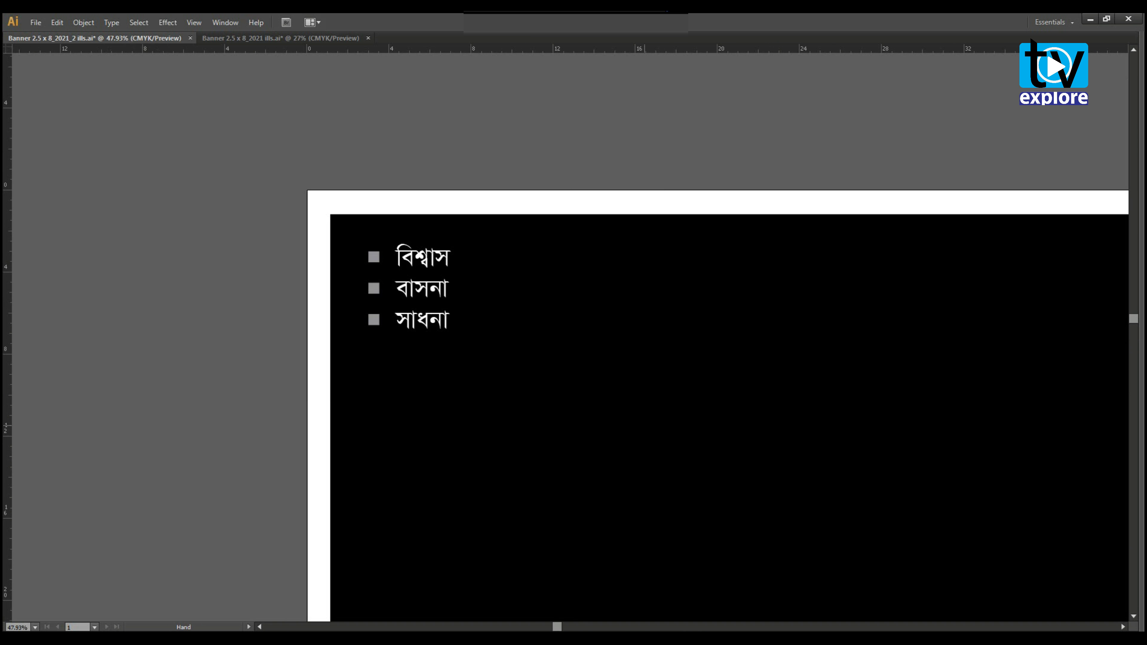
pyautogui.moveTo(196, 174); pyautogui.dragTo(664, 403)
pyautogui.moveTo(543, 286); pyautogui.dragTo(452, 213)
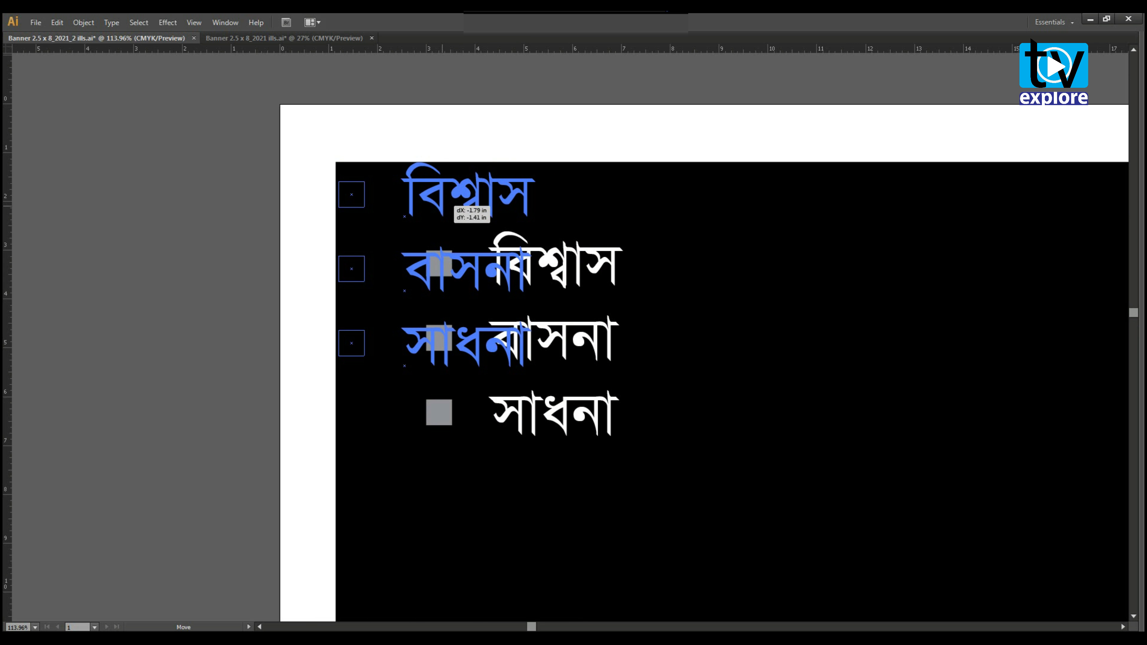
pyautogui.moveTo(452, 212); pyautogui.dragTo(452, 209)
pyautogui.press('a')
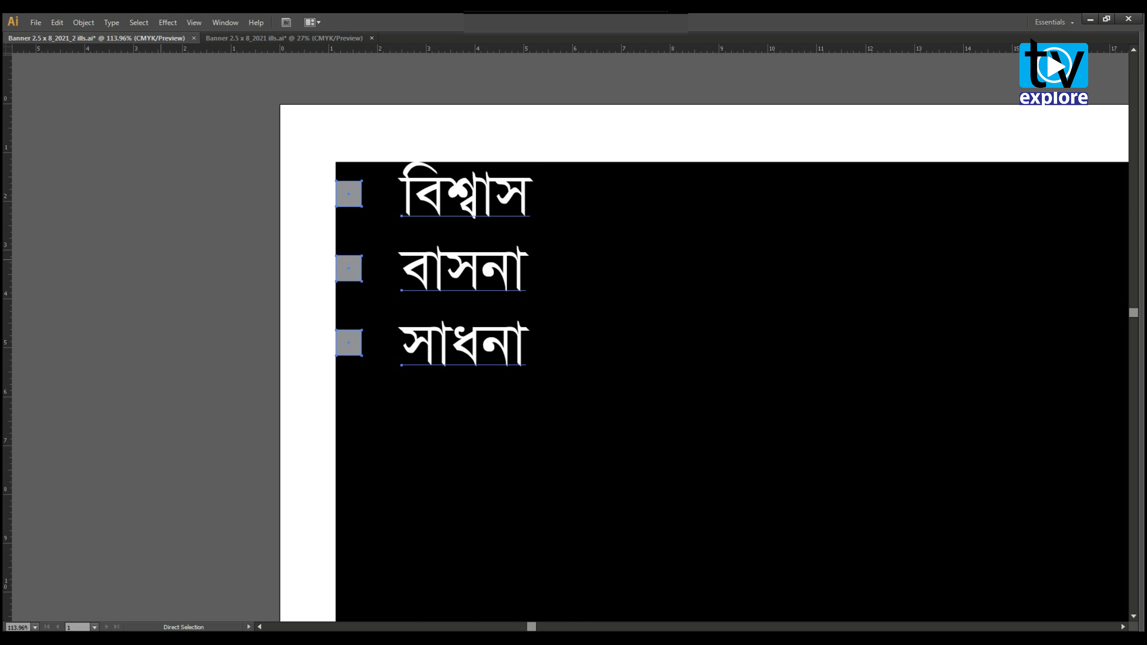
# Set the keyboard increment to 1 in and nudge the bulleted list one increment down and one to the right.
pyautogui.hotkey('ctrl', 'k')
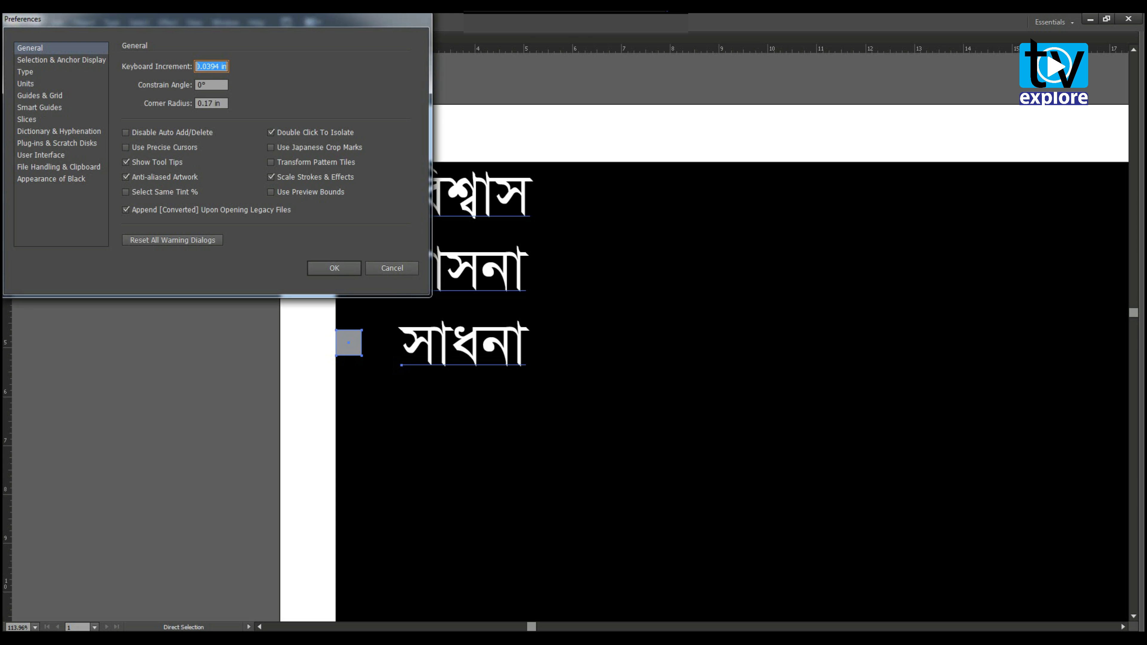
pyautogui.write('1')
pyautogui.press('Return')
pyautogui.press('v')
pyautogui.press('Down')
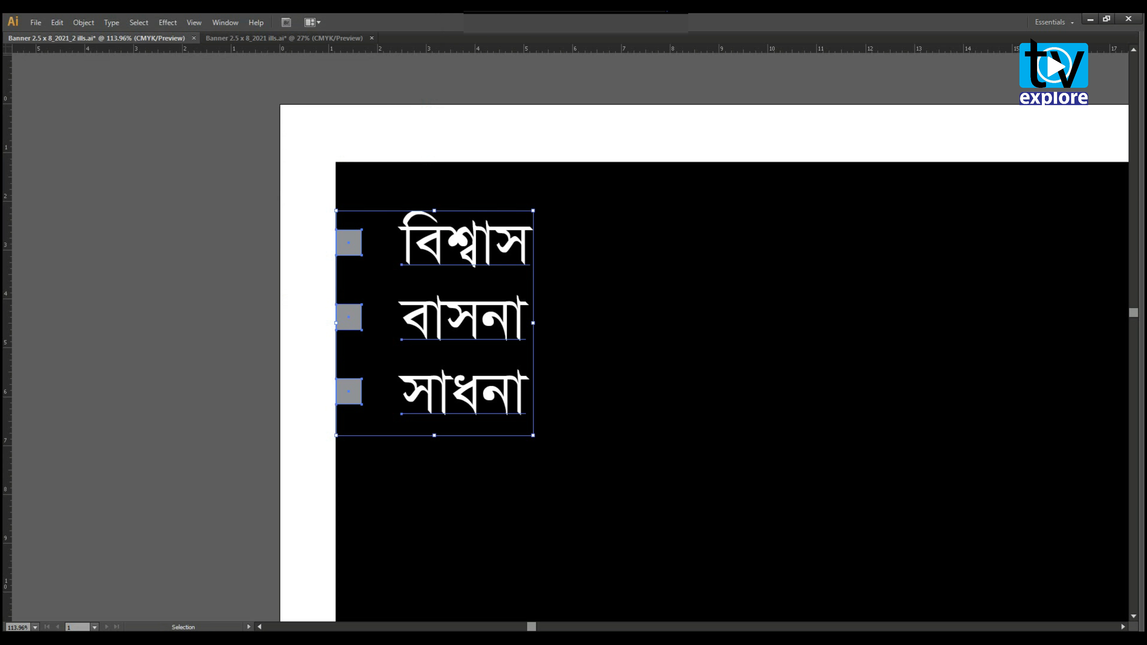
pyautogui.press('Right')
pyautogui.hotkey('ctrl', 'shift', 'a')
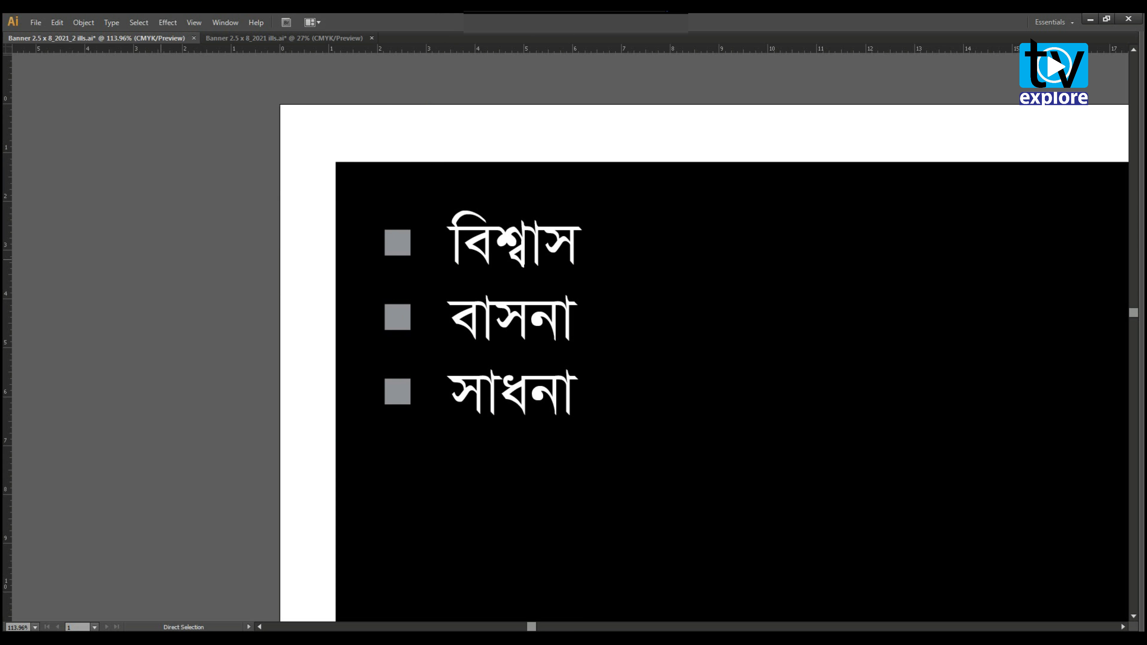
pyautogui.hotkey('ctrl', '0')
pyautogui.hotkey('ctrl', 'shift', 'a')
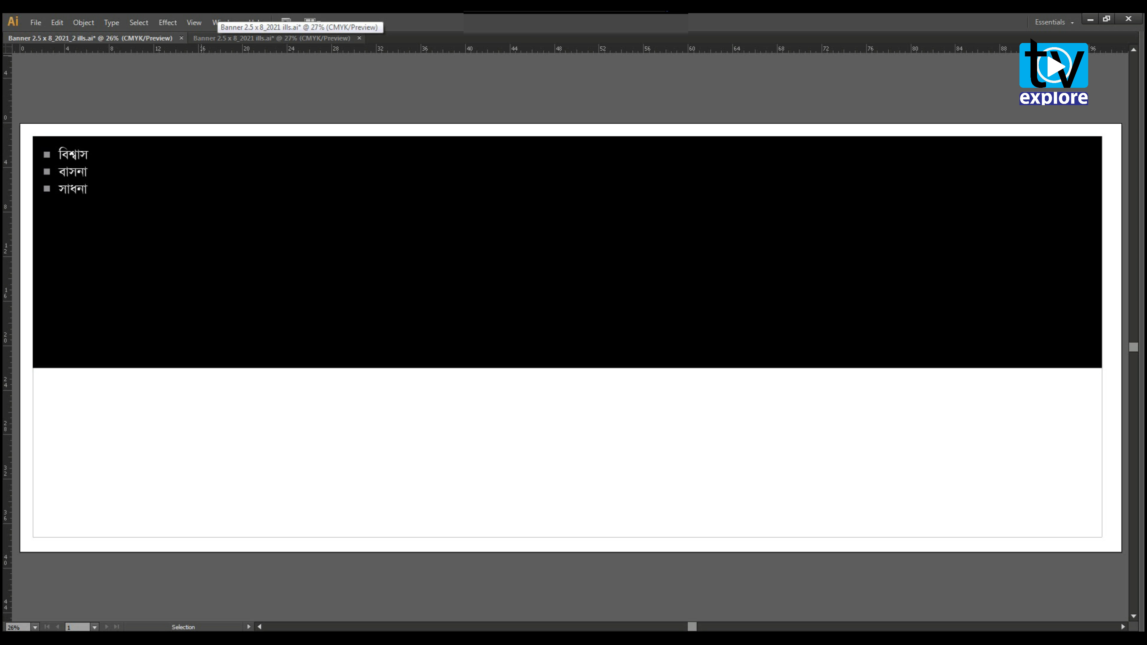
# Copy the white text line সৃষ্টির স্রষ্টার নামে সূচনা from the document Banner 2.5 x 8_2021 ills.ai.
pyautogui.click(271, 38)
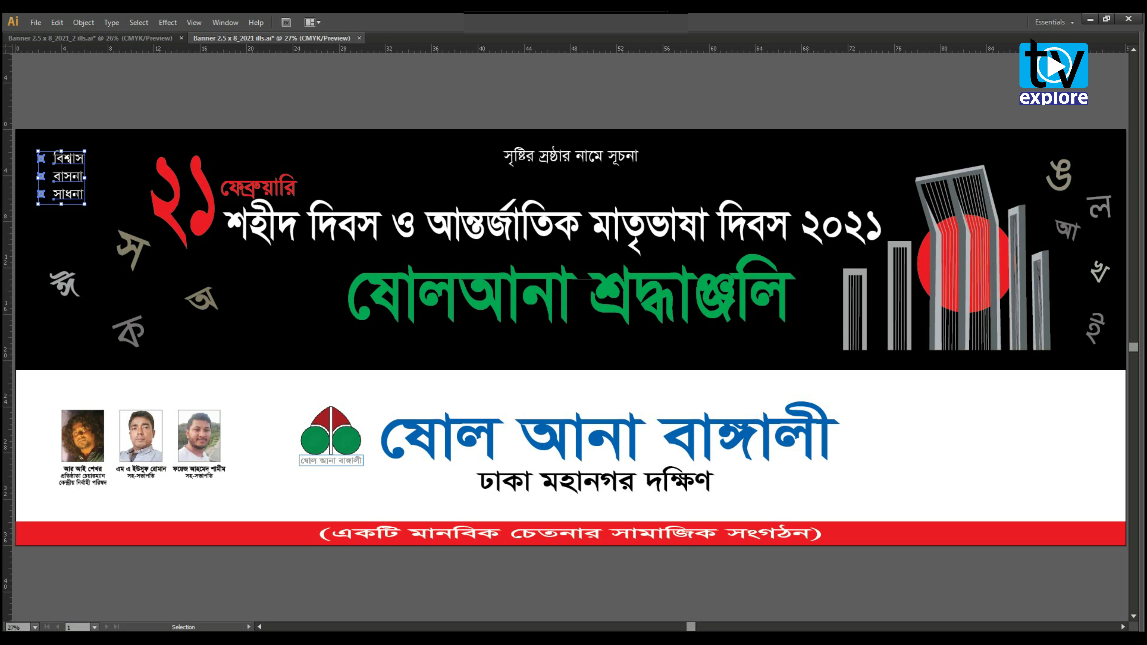
pyautogui.click(236, 103)
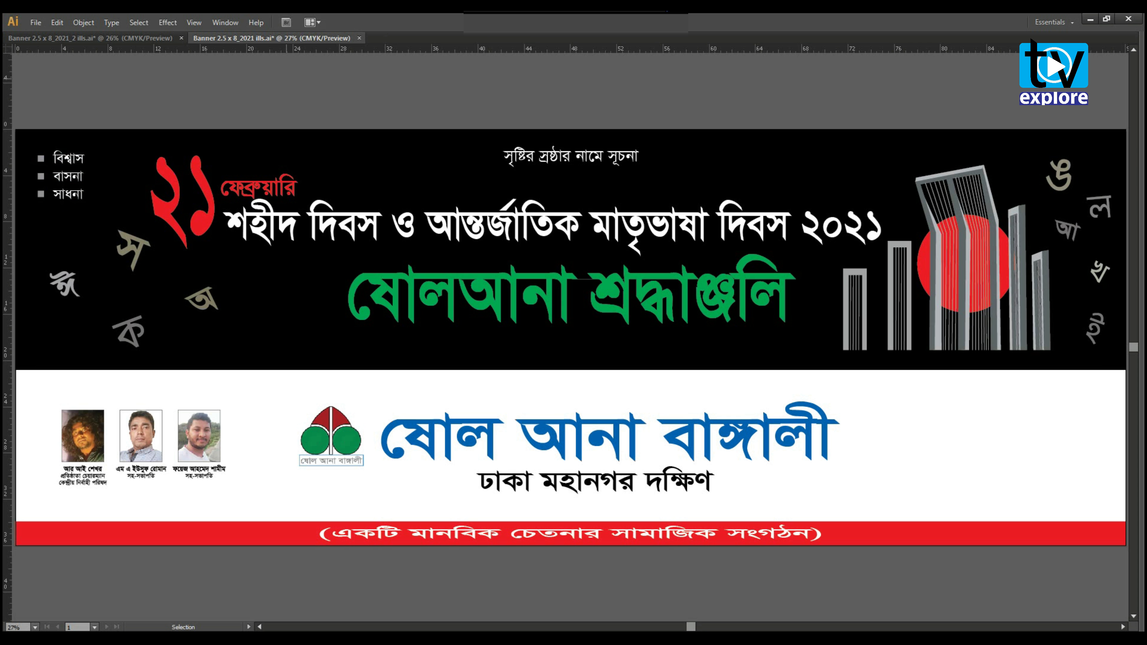
pyautogui.click(584, 153)
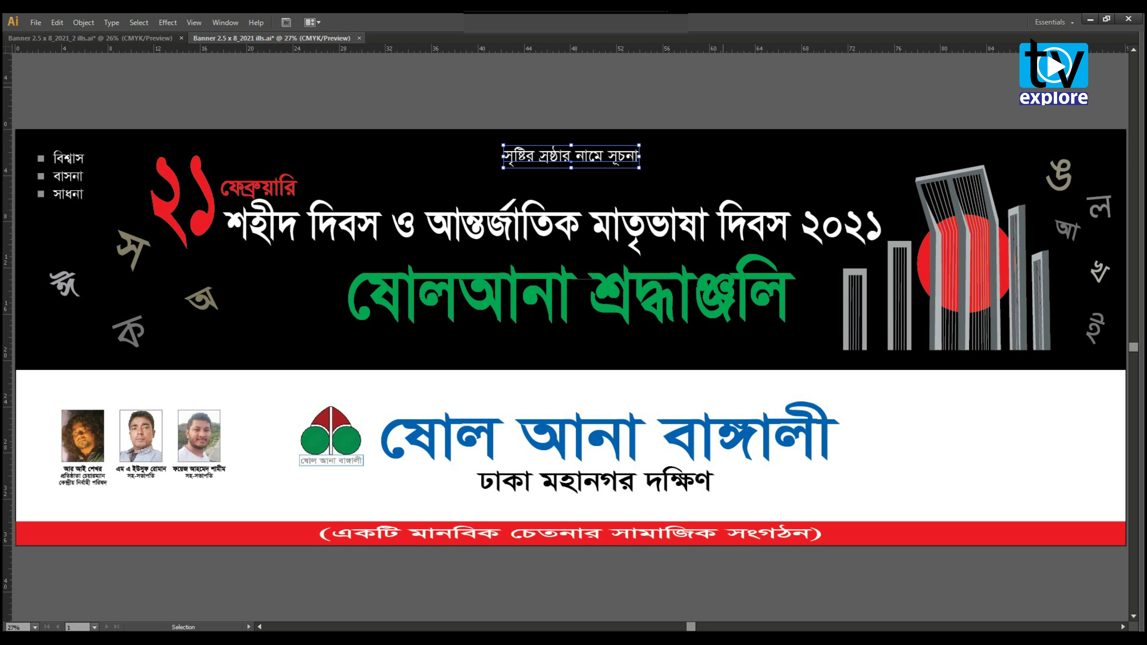
pyautogui.press('a')
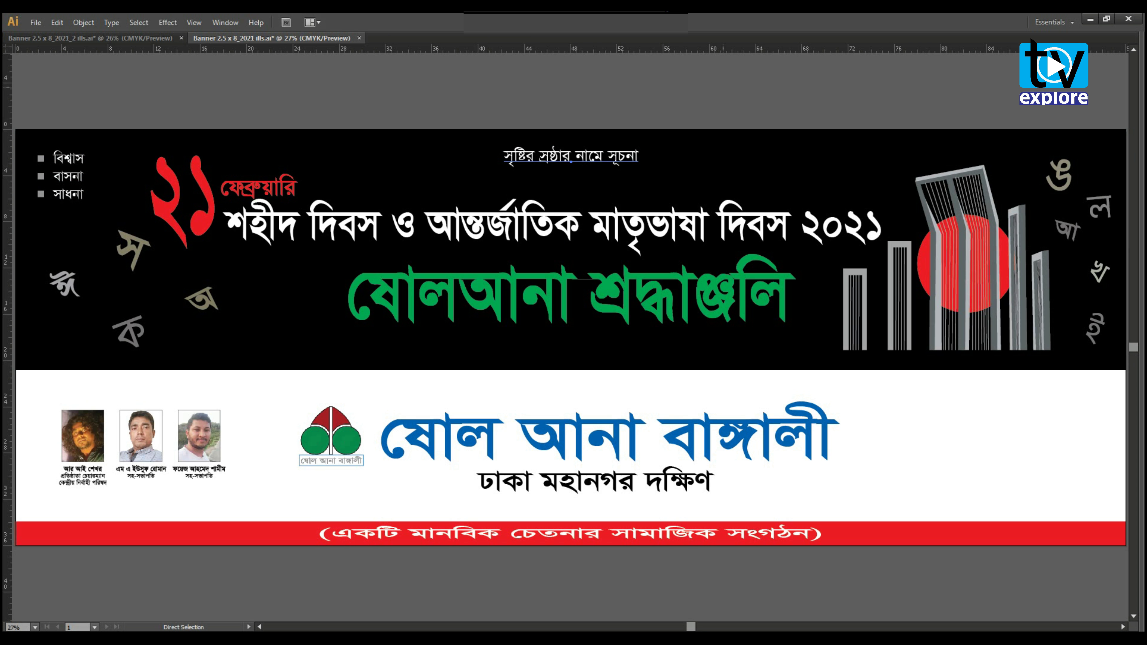
pyautogui.press('v')
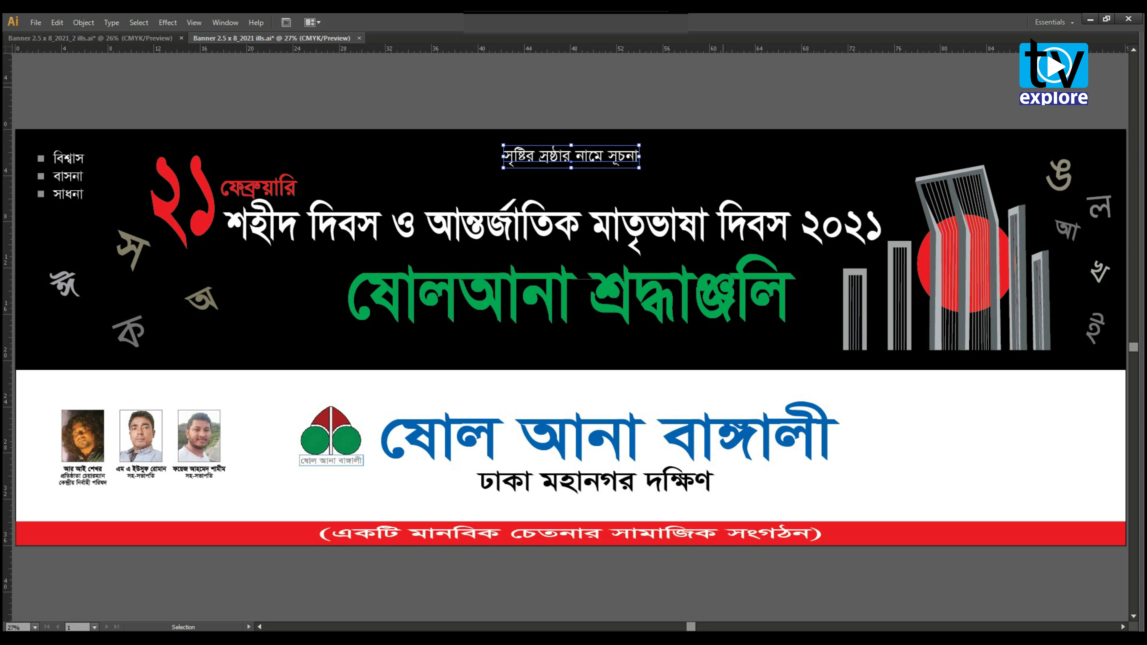
pyautogui.hotkey('ctrl', 'c')
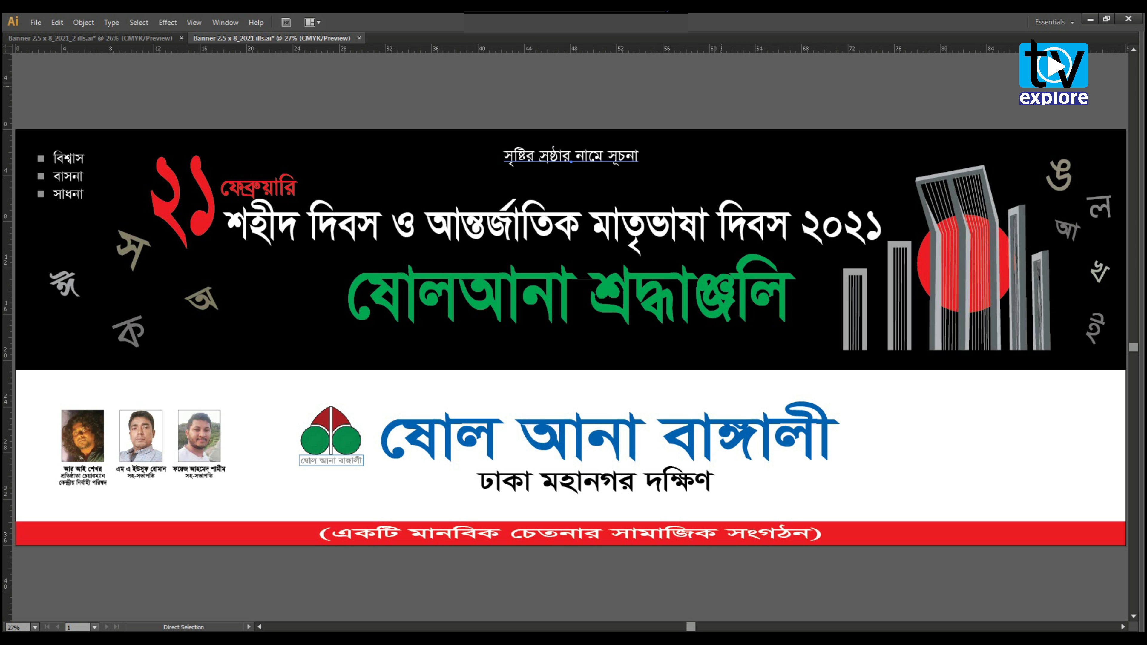
# Paste the line সৃষ্টির স্রষ্টার নামে সূচনা into Banner 2.5 x 8_2021_2 ills.ai and move it straight up near the black rectangle's upper edge.
pyautogui.click(90, 38)
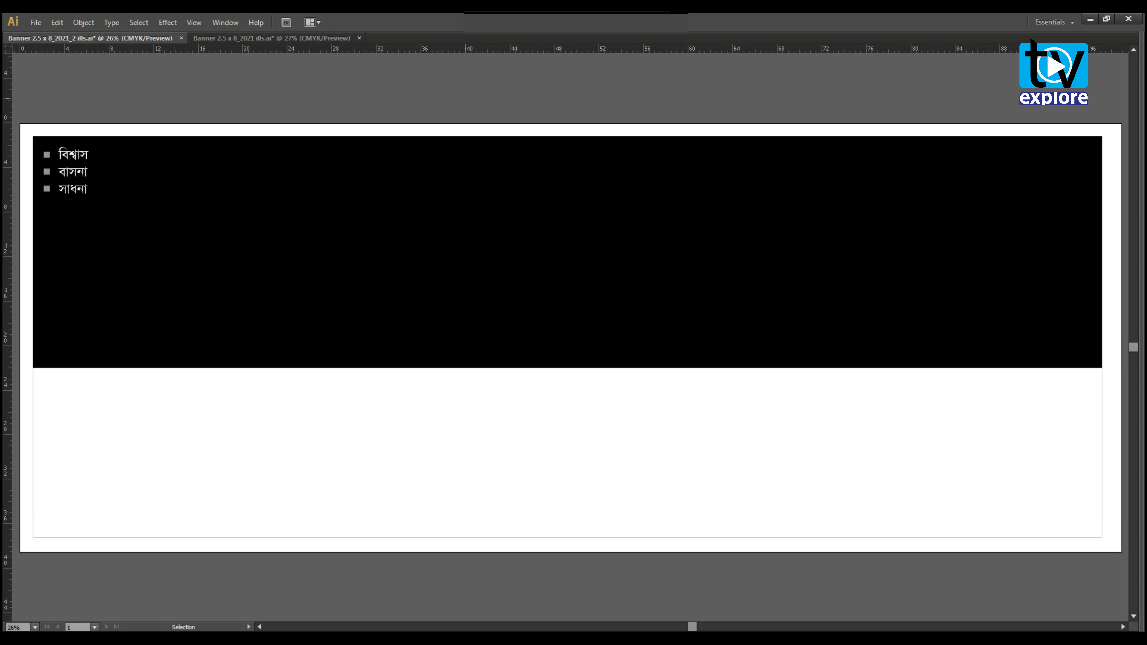
pyautogui.click(599, 245)
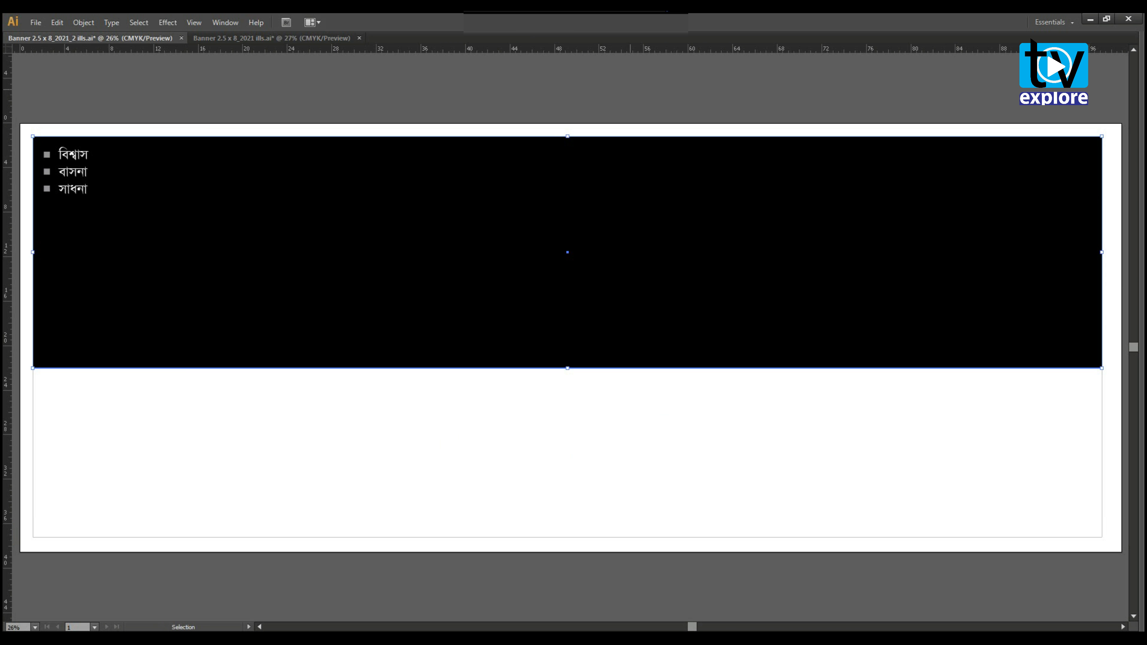
pyautogui.press('a')
pyautogui.hotkey('ctrl', 'v')
pyautogui.press('v')
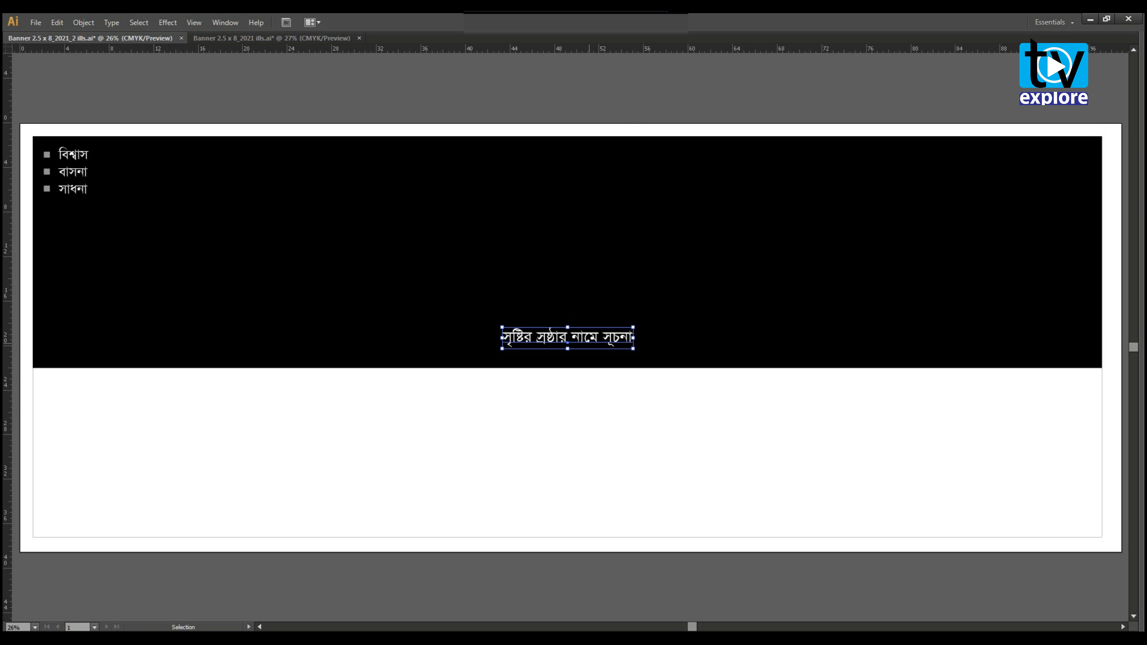
pyautogui.moveTo(567, 342); pyautogui.dragTo(567, 157)
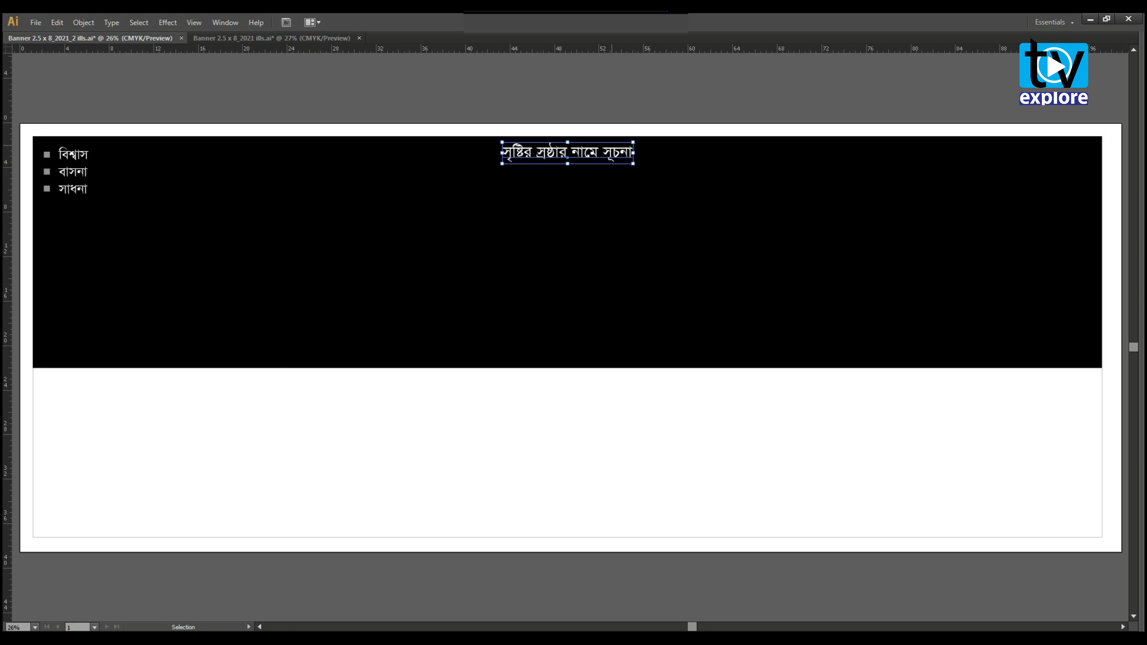
# Place a vertical guide through the centre of the black rectangle and check the text line's centring against it.
pyautogui.click(636, 201)
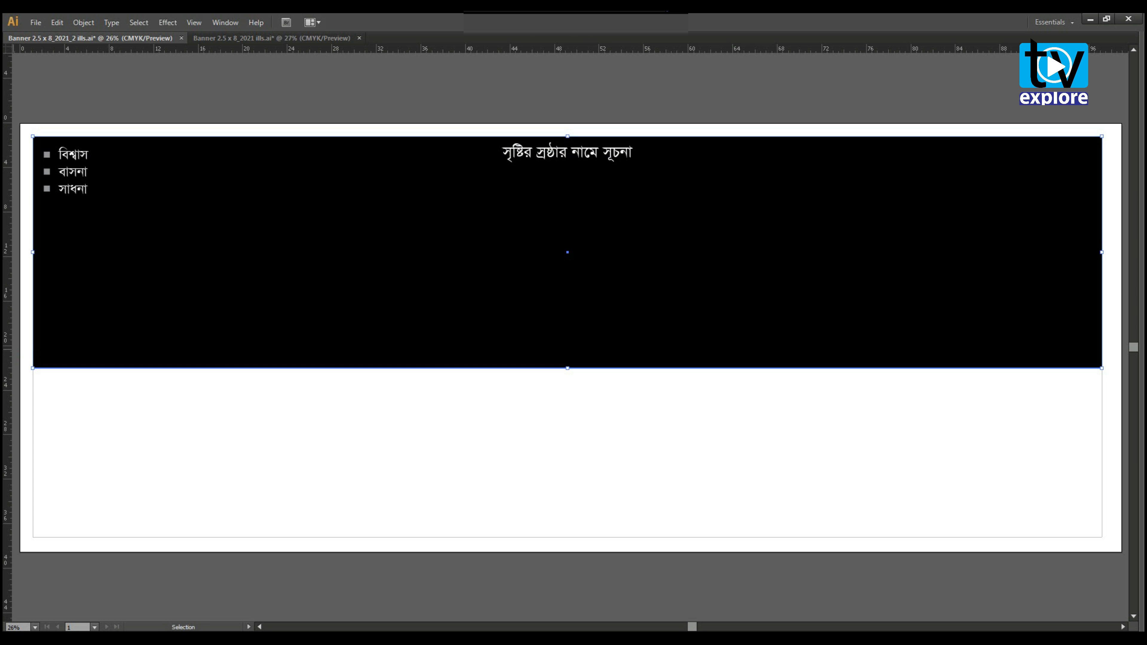
pyautogui.moveTo(8, 346); pyautogui.dragTo(13, 346)
pyautogui.moveTo(8, 253); pyautogui.dragTo(567, 252)
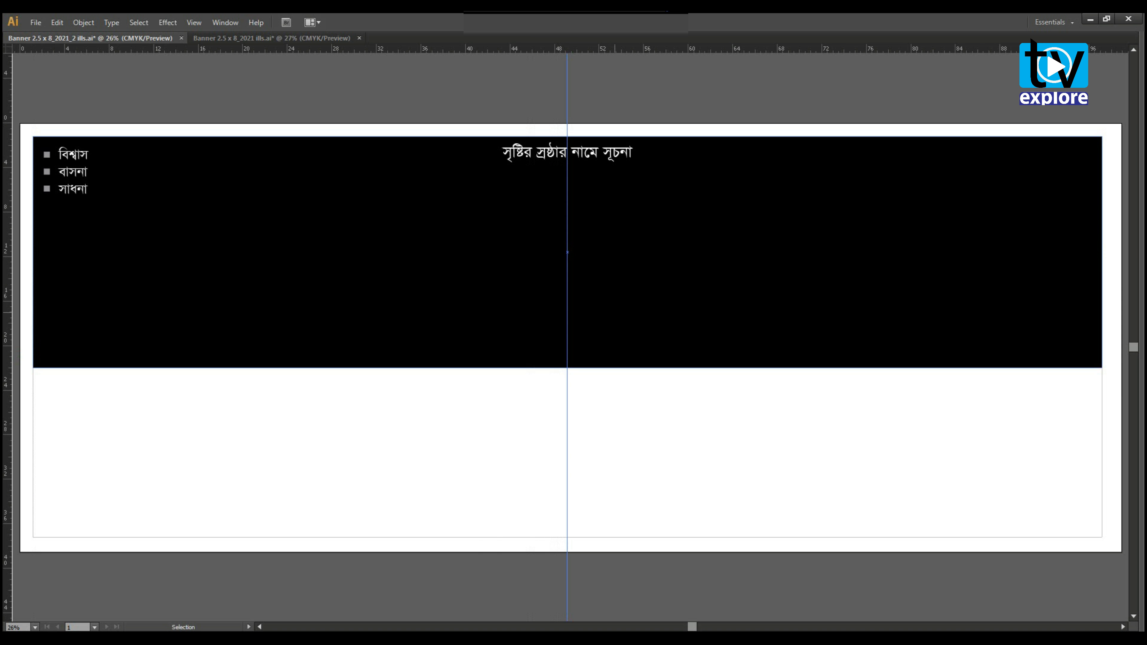
pyautogui.hotkey('ctrl', 'shift', 'a')
pyautogui.click(588, 159)
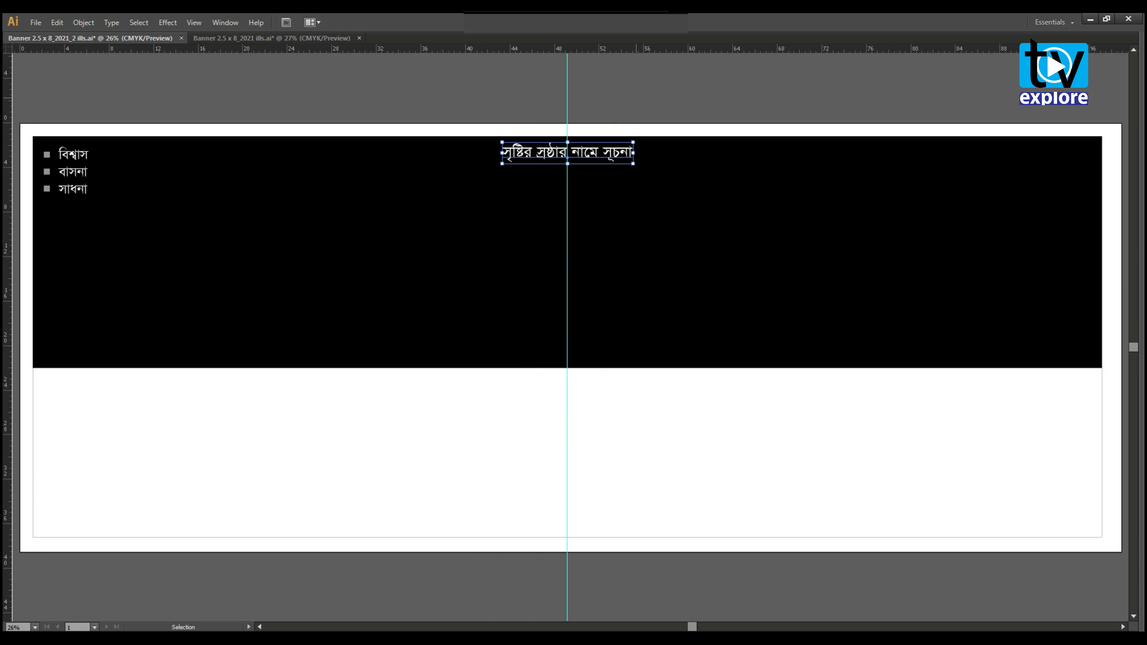
pyautogui.hotkey('ctrl', 'shift', 'a')
# Copy the red ২১, the red ফেব্রুয়ারি and the white line শহীদ দিবস ও আন্তর্জাতিক মাতৃভাষা দিবস ২০২১ from Banner 2.5 x 8_2021 ills.ai.
pyautogui.click(271, 38)
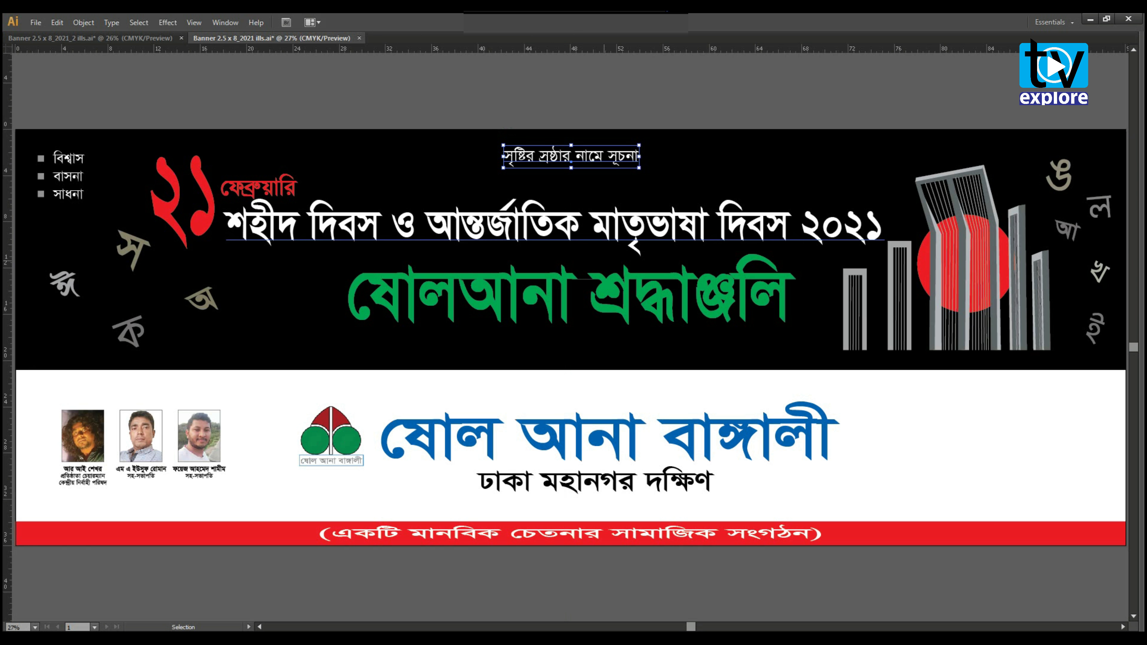
pyautogui.hotkey('ctrl', 'shift', 'a')
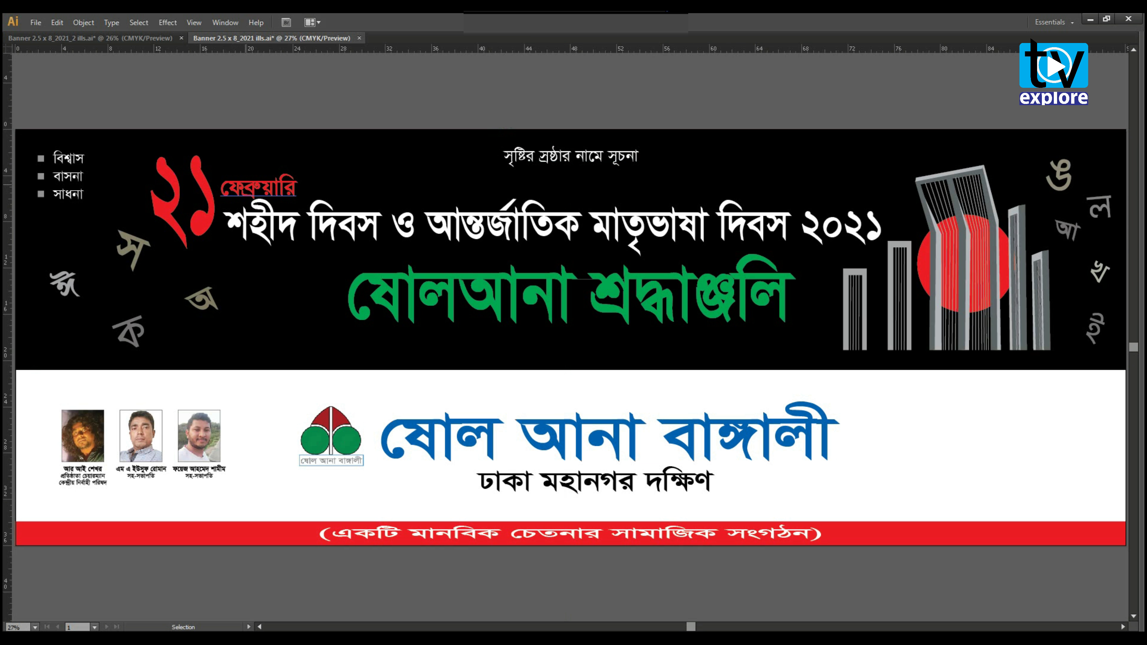
pyautogui.keyDown('shift'); pyautogui.click(246, 185); pyautogui.keyUp('shift')
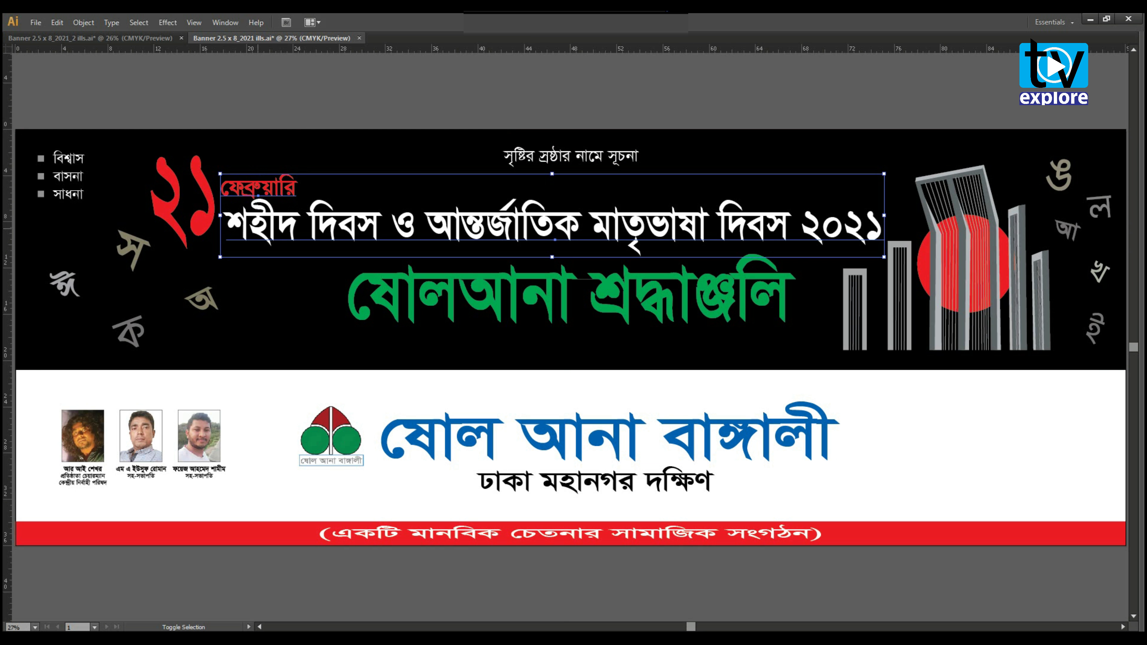
pyautogui.keyDown('shift'); pyautogui.click(174, 199); pyautogui.keyUp('shift')
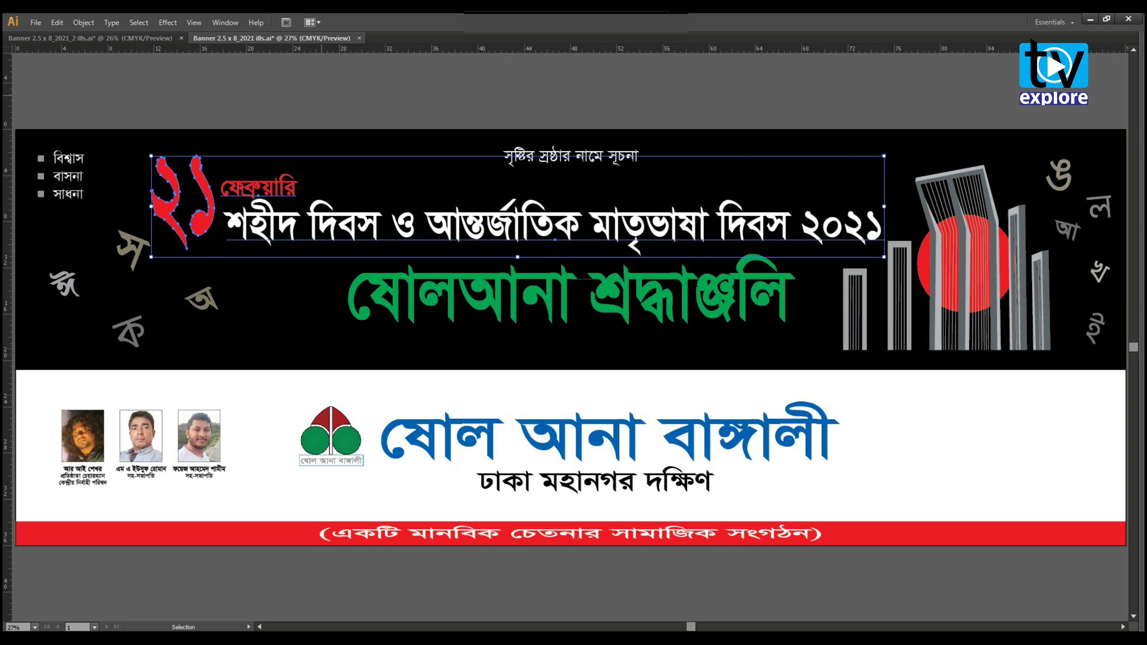
pyautogui.press('a')
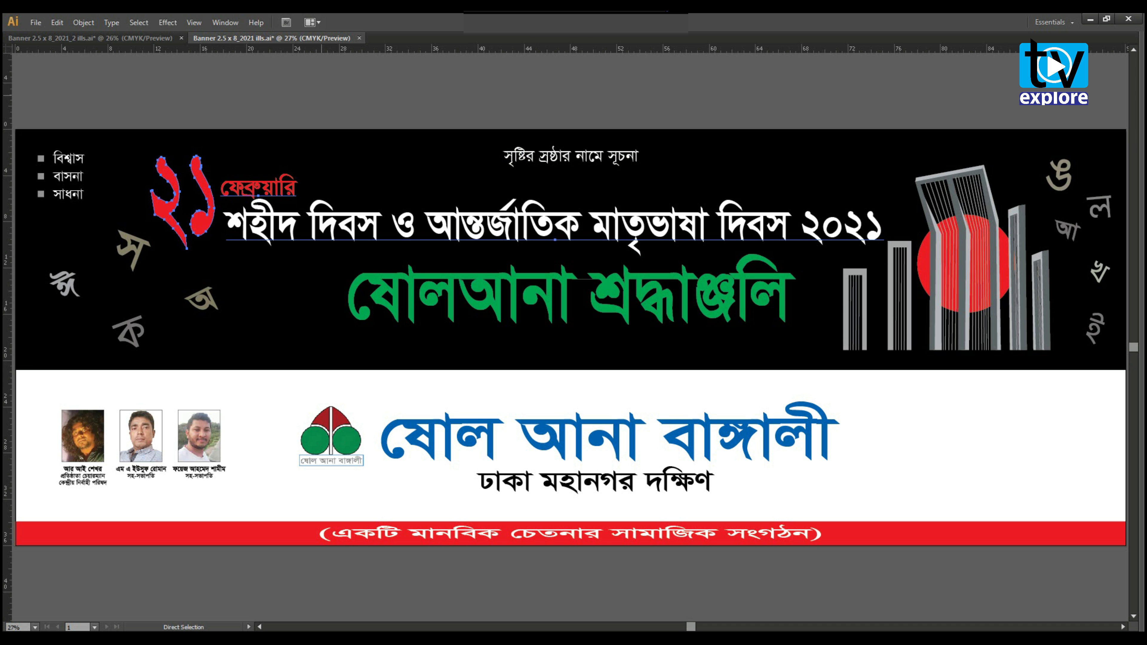
pyautogui.hotkey('ctrl', 'c')
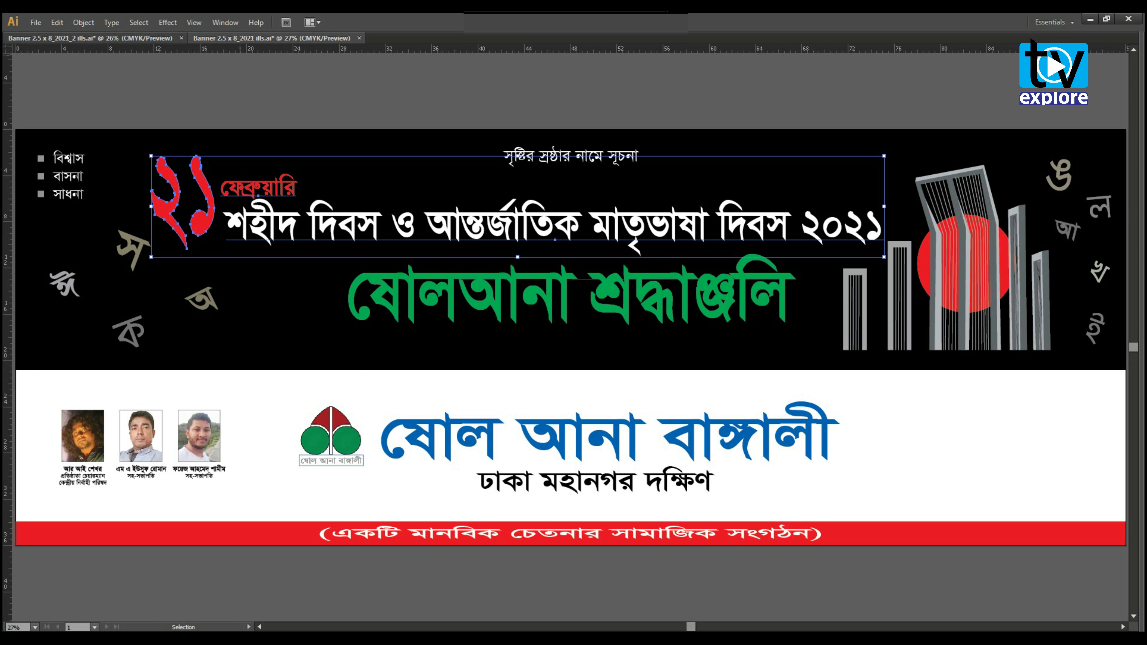
# Paste ২১, ফেব্রুয়ারি and the শহীদ দিবস line into Banner 2.5 x 8_2021_2 ills.ai and centre them on the guide below the first text line.
pyautogui.click(90, 38)
pyautogui.hotkey('ctrl', 'v')
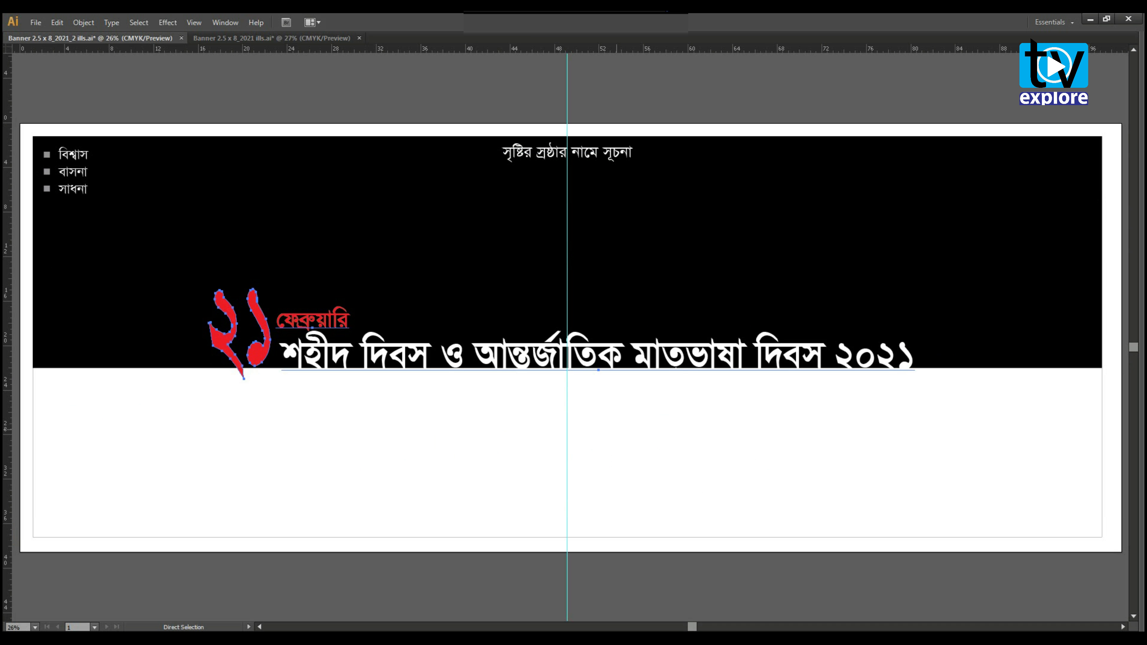
pyautogui.moveTo(599, 370); pyautogui.dragTo(602, 240)
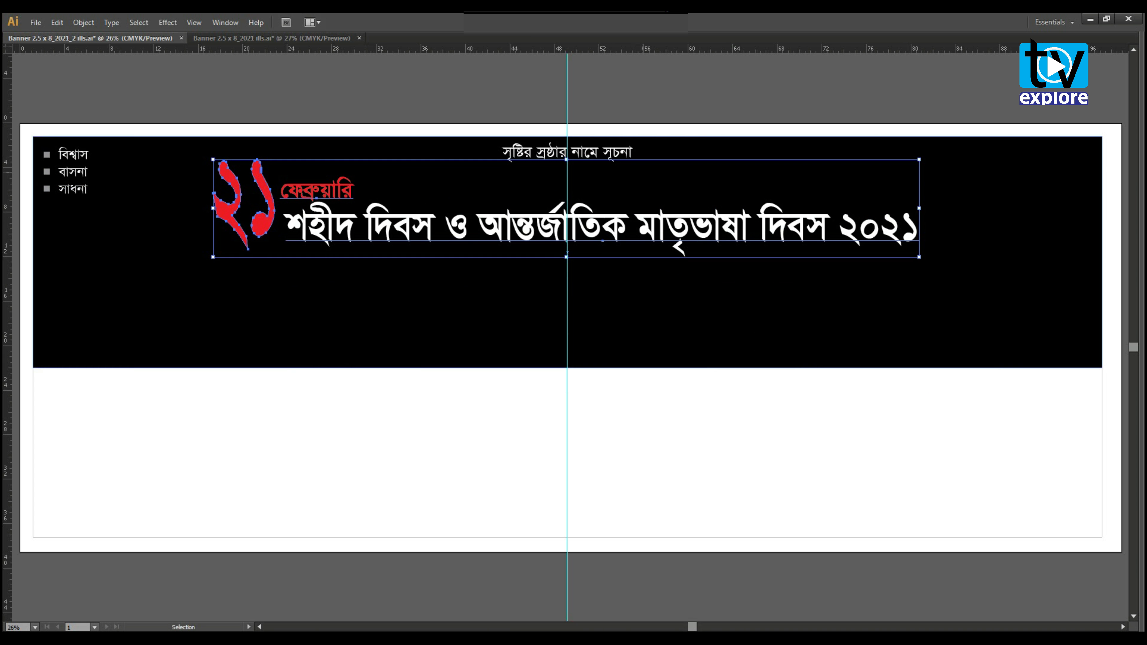
pyautogui.click(641, 95)
# Copy the green heading ষোলআনা শ্রদ্ধাঞ্জলি from Banner 2.5 x 8_2021 ills.ai.
pyautogui.click(304, 38)
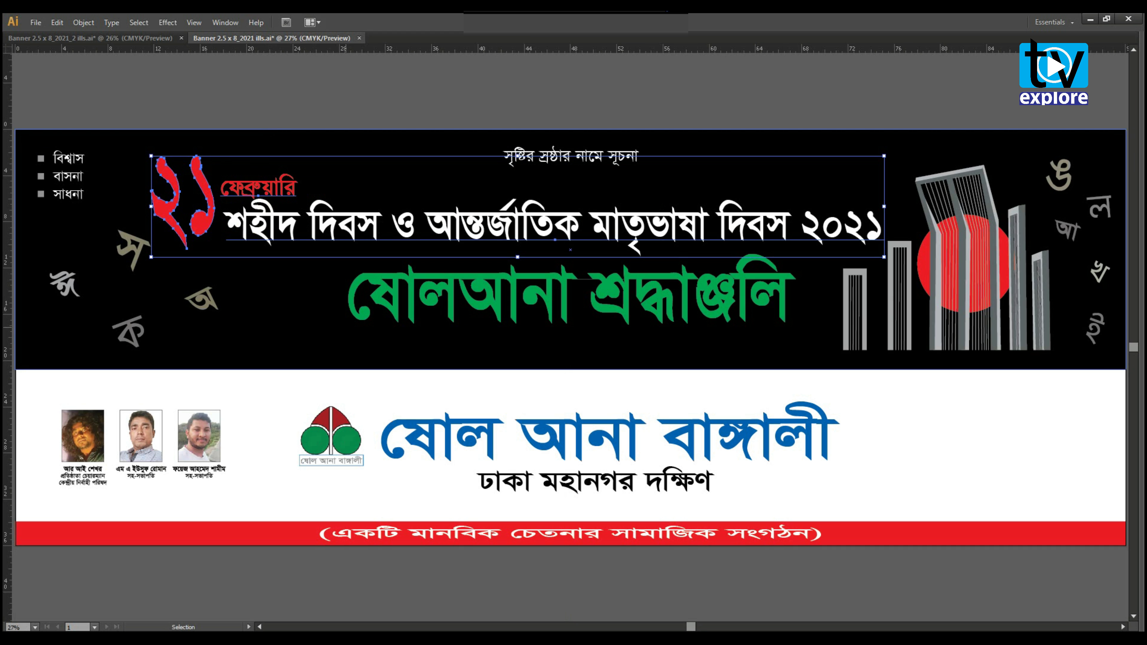
pyautogui.click(651, 99)
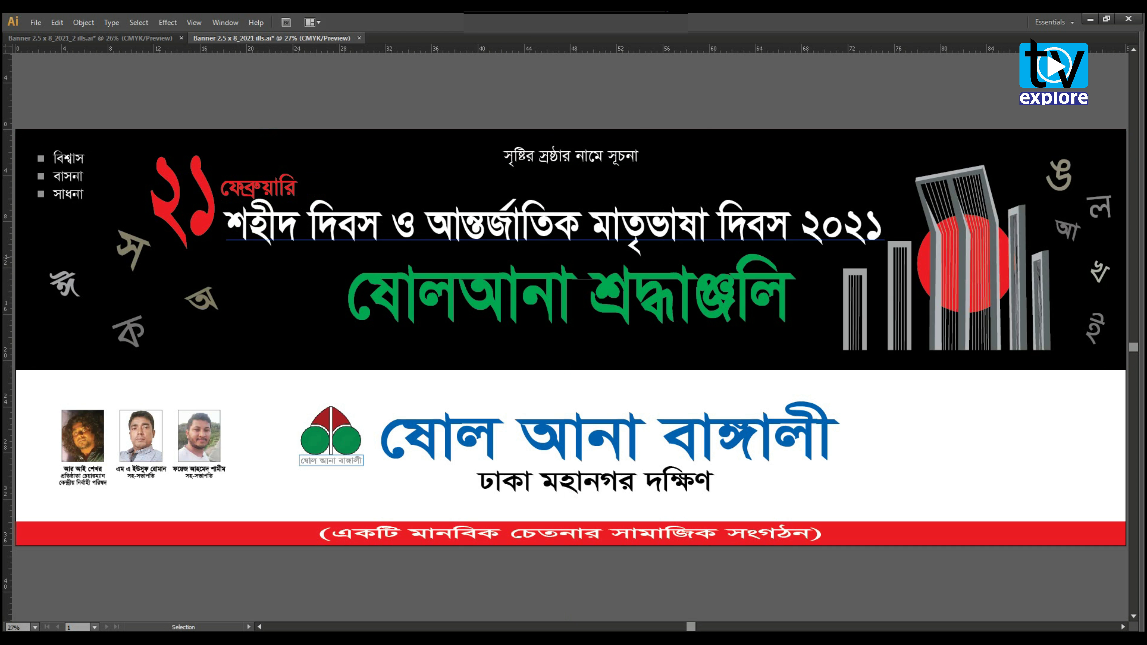
pyautogui.click(438, 298)
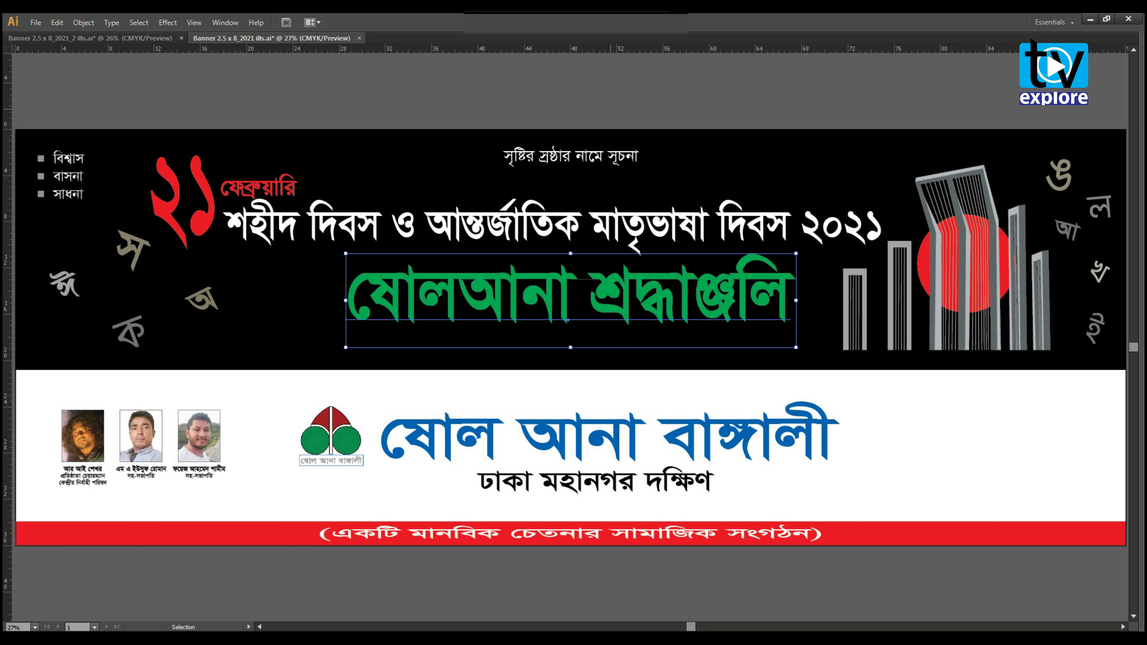
pyautogui.press('a')
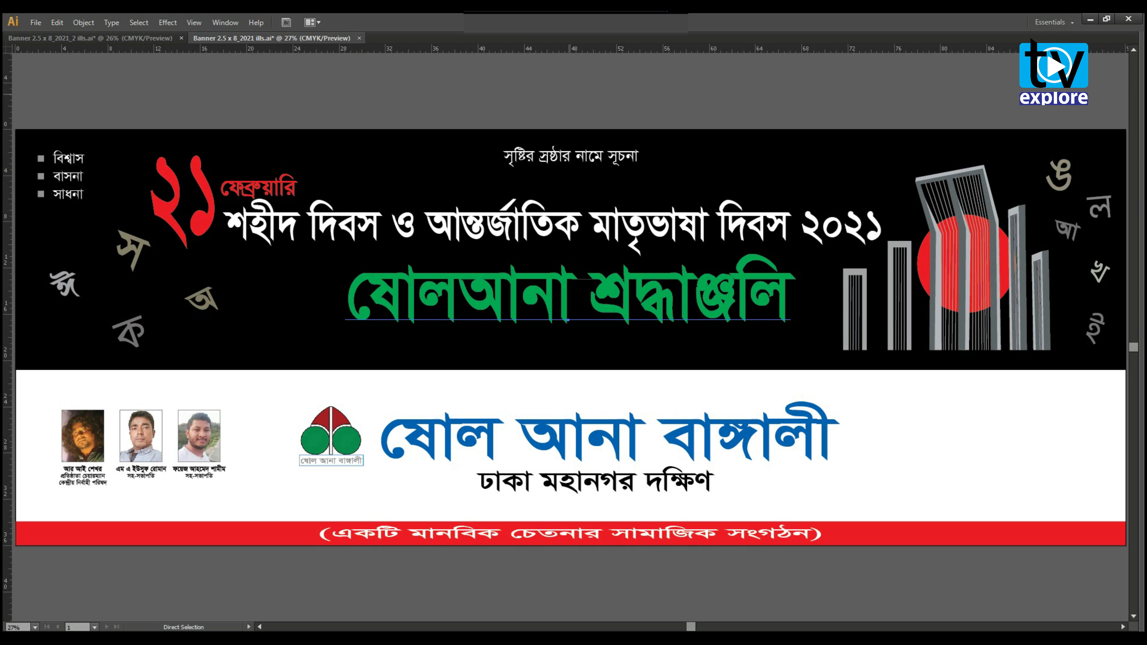
# Paste the green heading into Banner 2.5 x 8_2021_2 ills.ai and centre it on the guide directly beneath the শহীদ দিবস line.
pyautogui.click(91, 38)
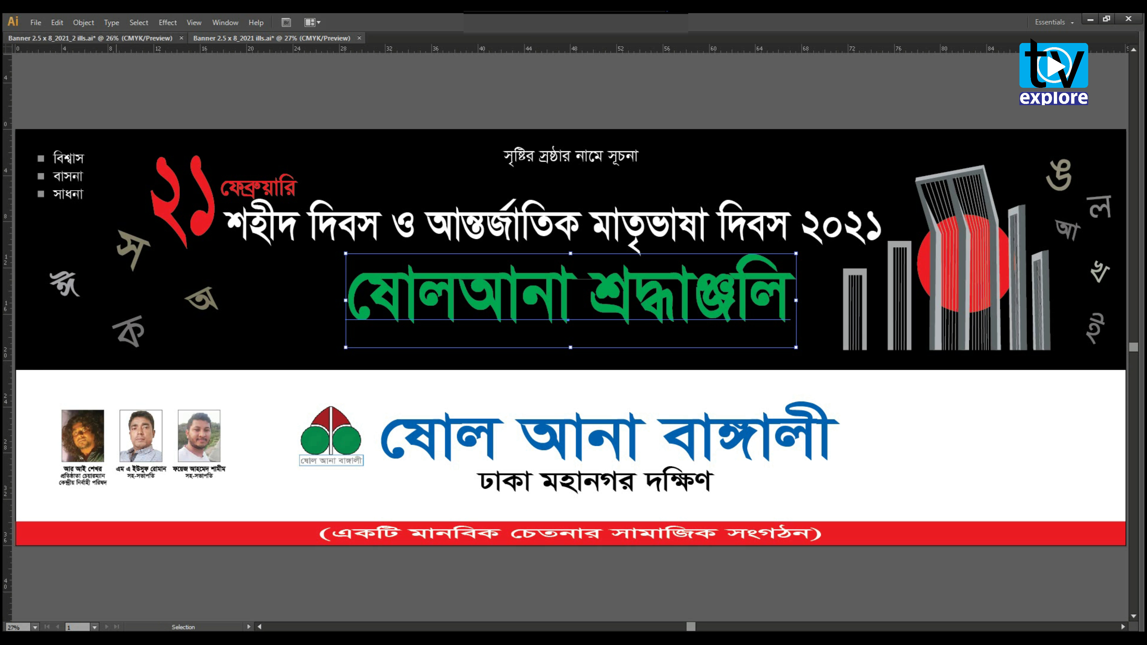
pyautogui.hotkey('ctrl', 'v')
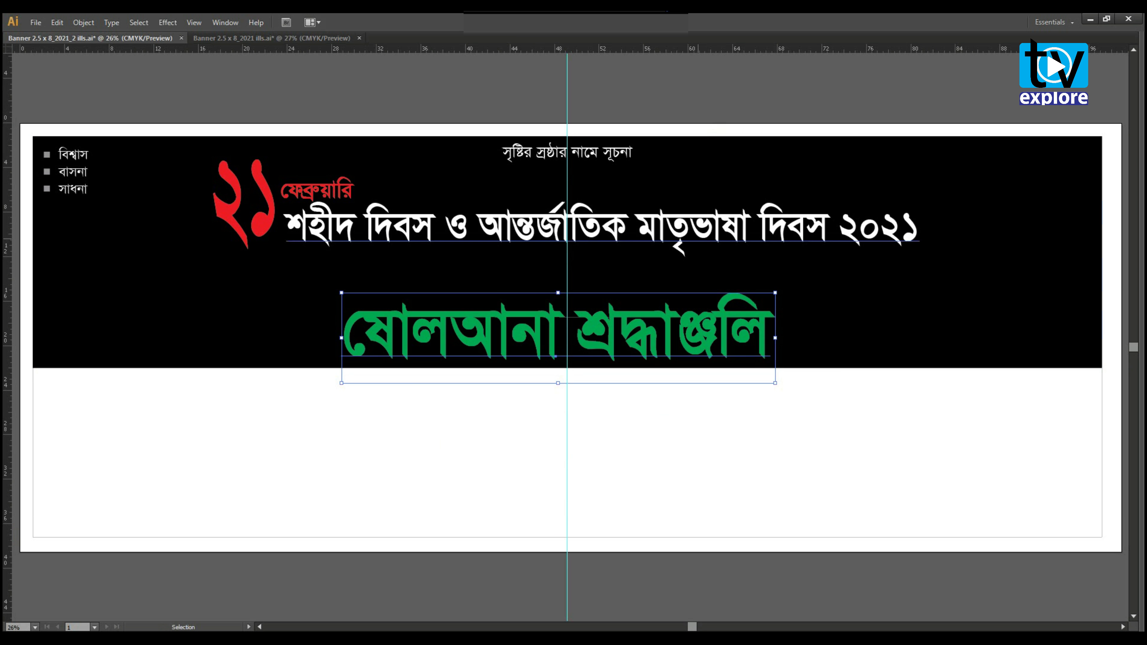
pyautogui.moveTo(644, 329); pyautogui.dragTo(615, 285)
pyautogui.hotkey('ctrl', 'shift', 'a')
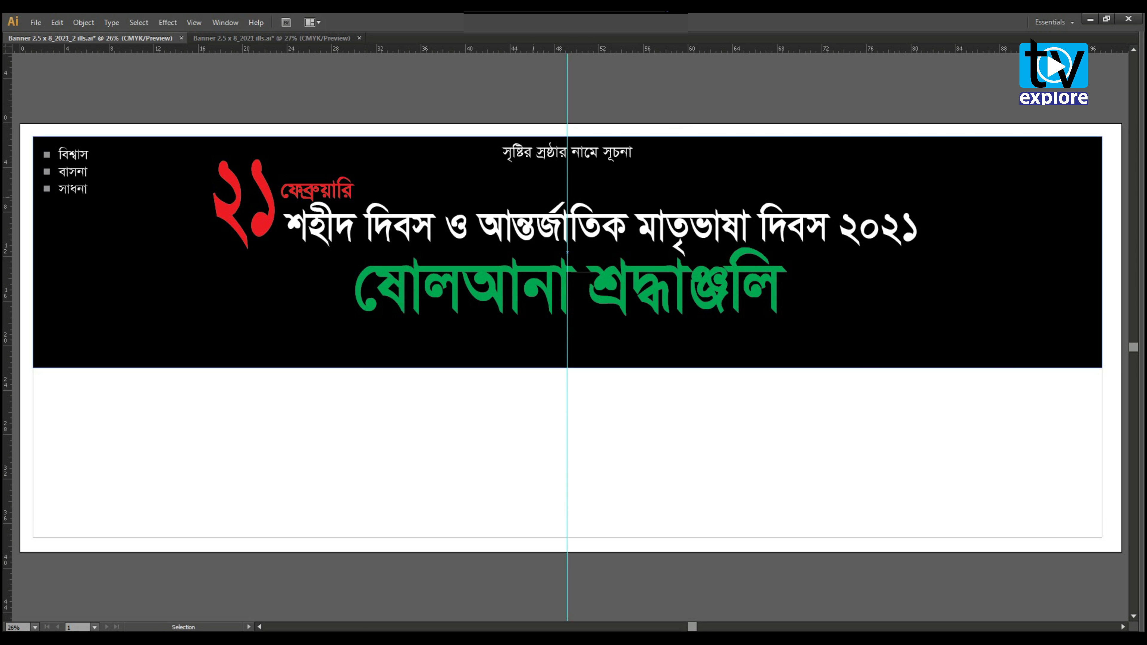
pyautogui.click(628, 226)
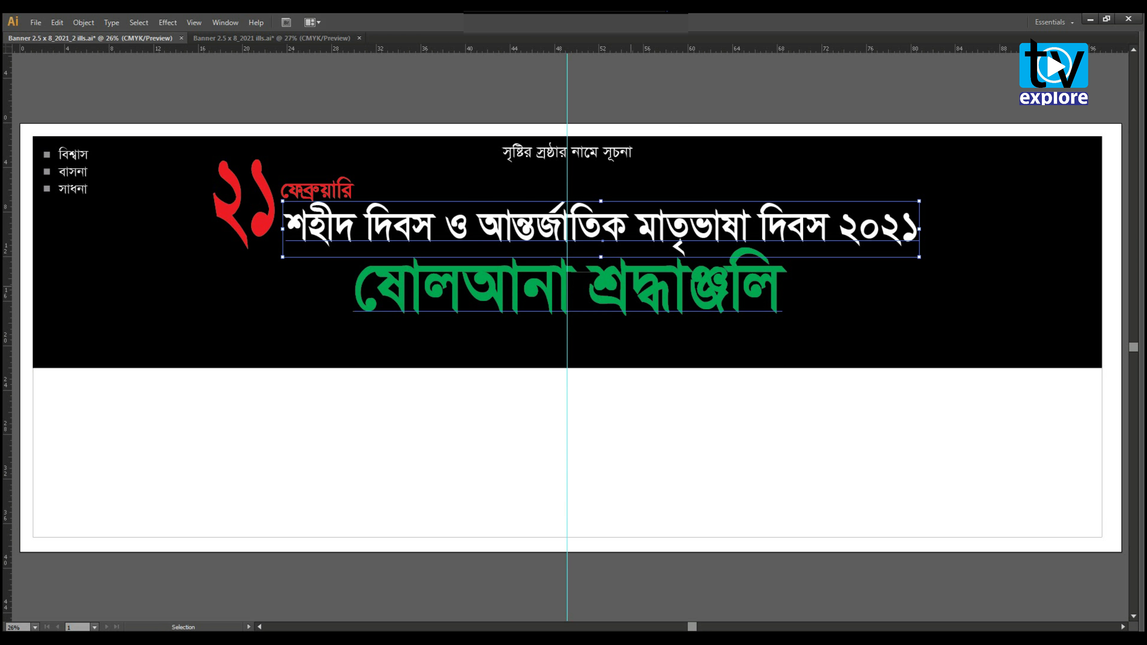
pyautogui.hotkey('ctrl', 'shift', 'a')
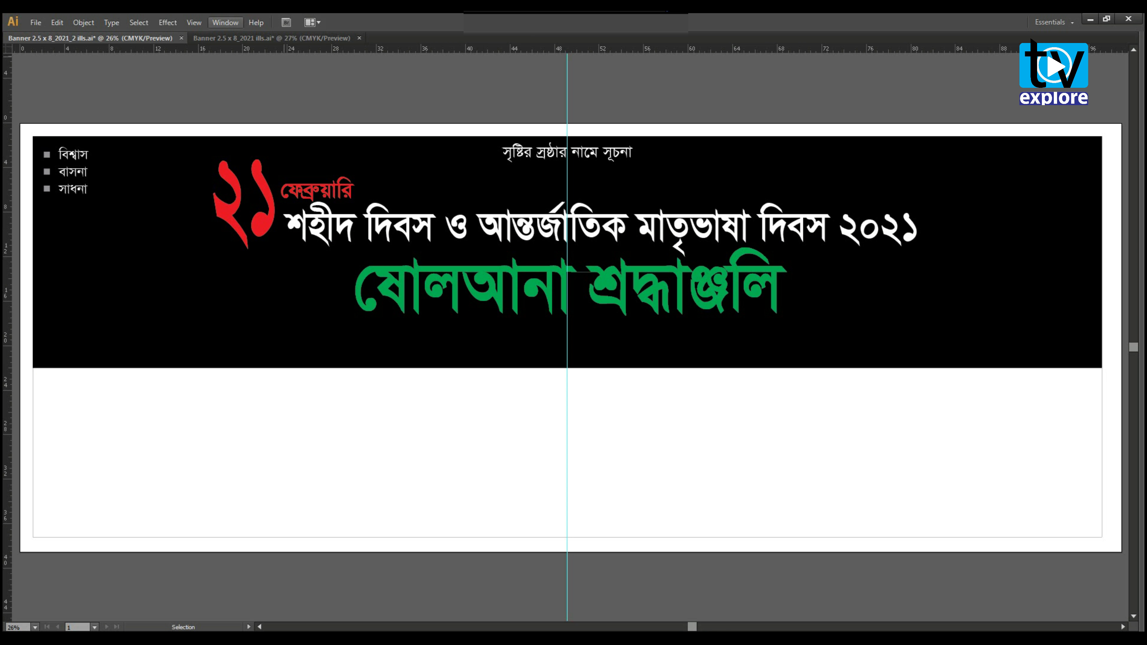
# Copy the grey monument artwork with the red circle from Banner 2.5 x 8_2021 ills.ai.
pyautogui.click(280, 38)
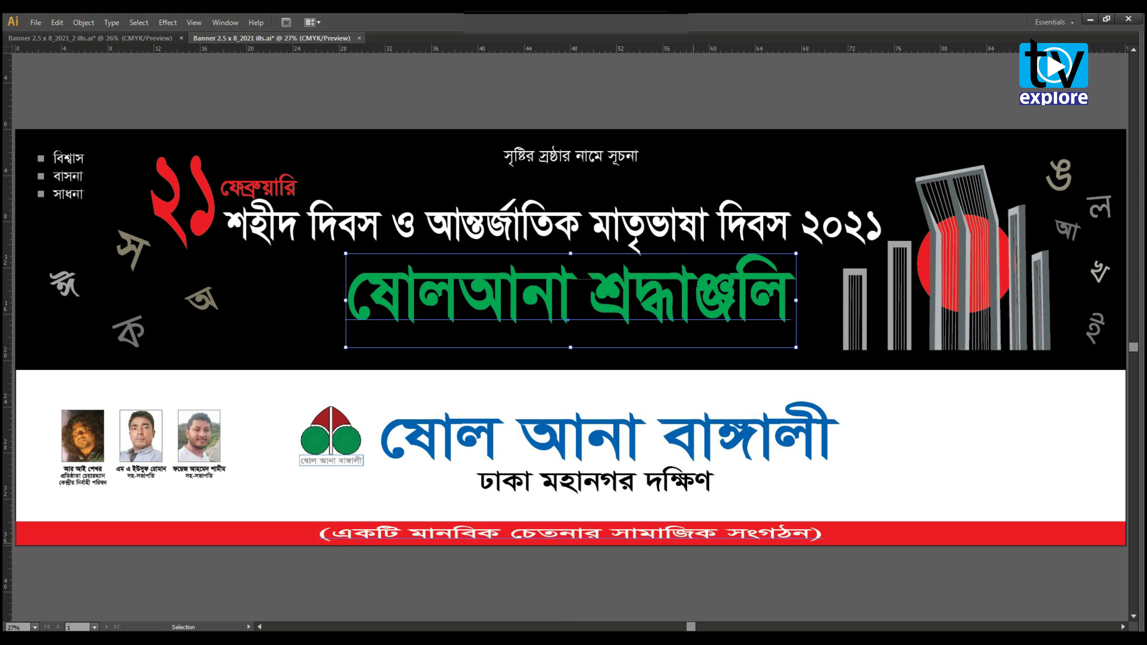
pyautogui.click(972, 272)
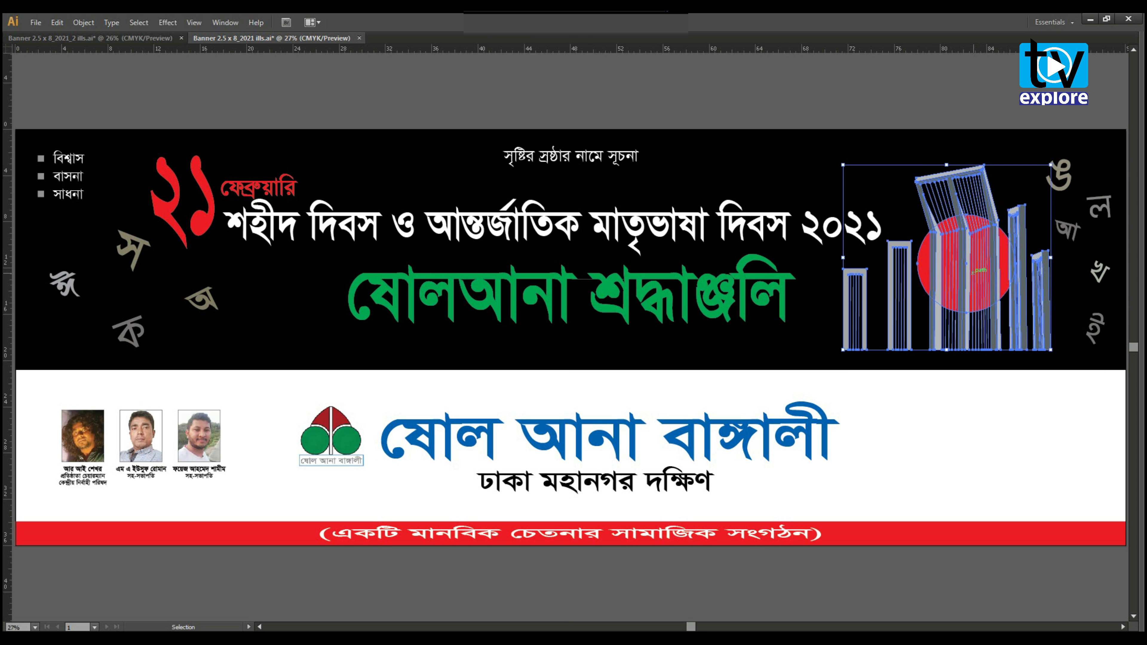
pyautogui.press('a')
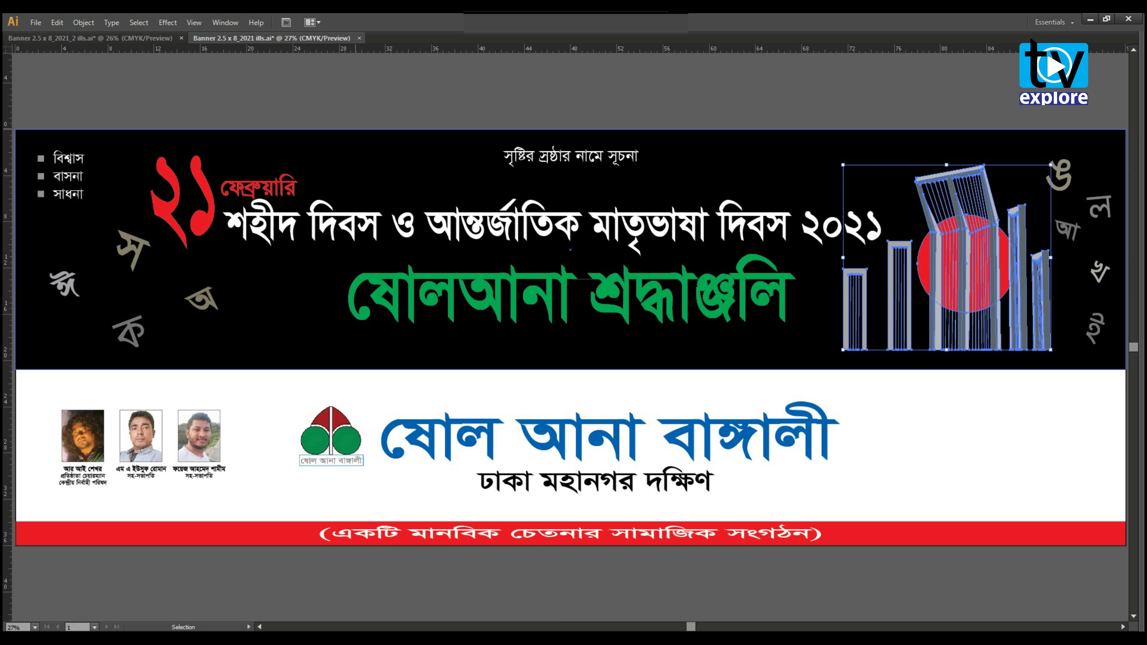
# Paste the monument into Banner 2.5 x 8_2021_2 ills.ai and place it right of the headings, its base on the black rectangle's lower edge.
pyautogui.click(91, 37)
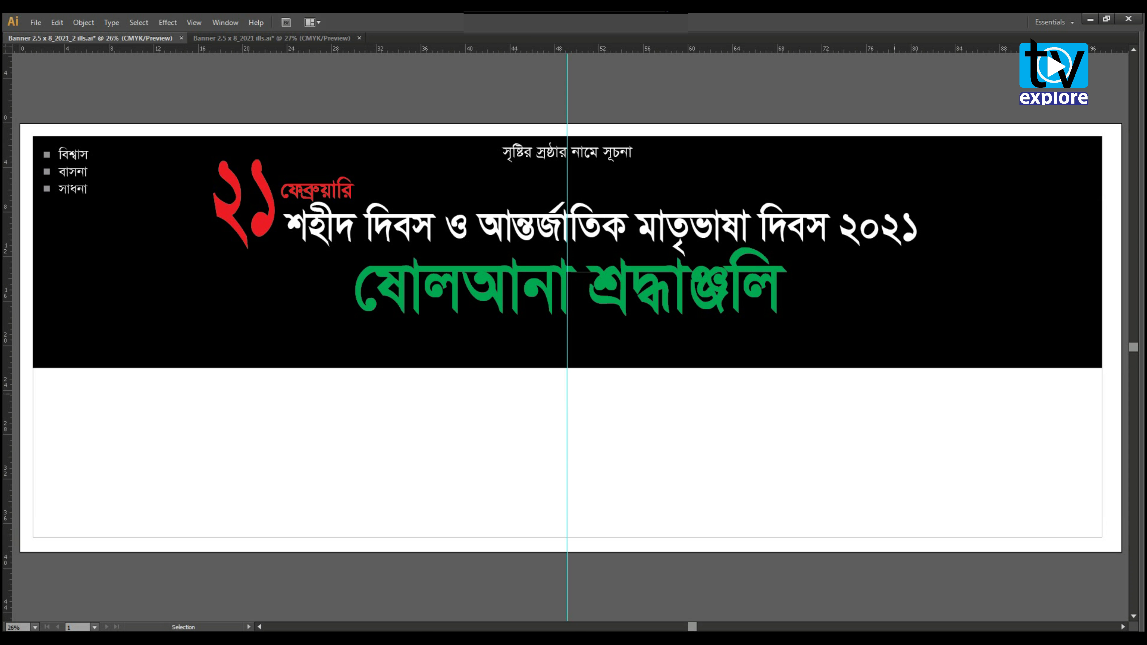
pyautogui.press('a')
pyautogui.press('v')
pyautogui.hotkey('ctrl', 'v')
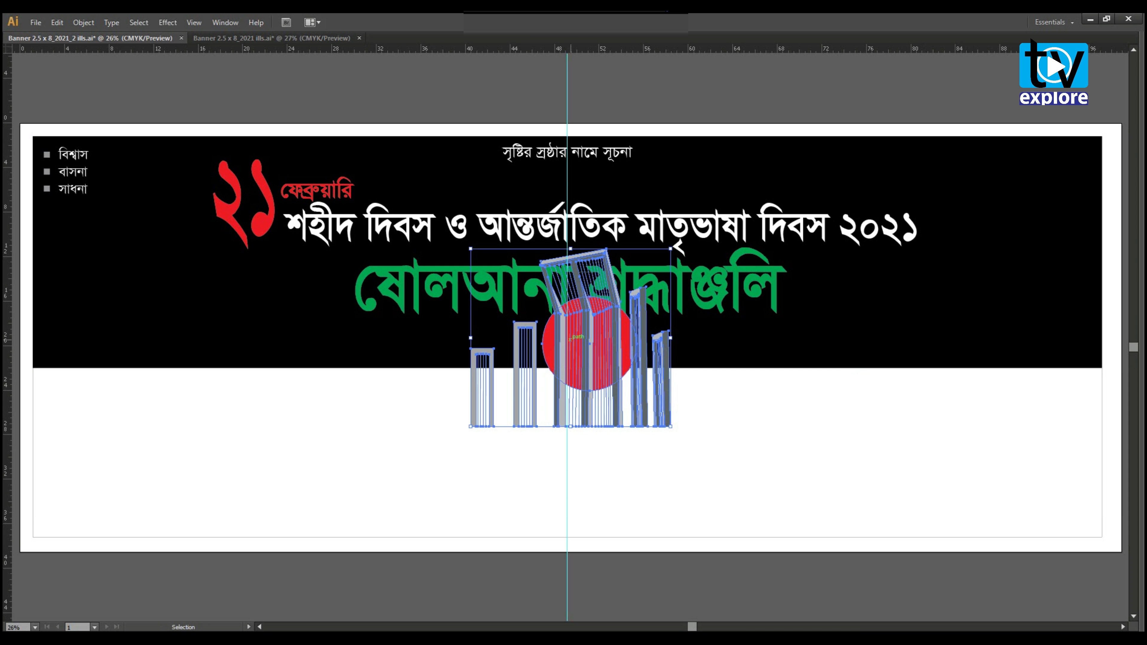
pyautogui.moveTo(591, 343); pyautogui.dragTo(972, 283)
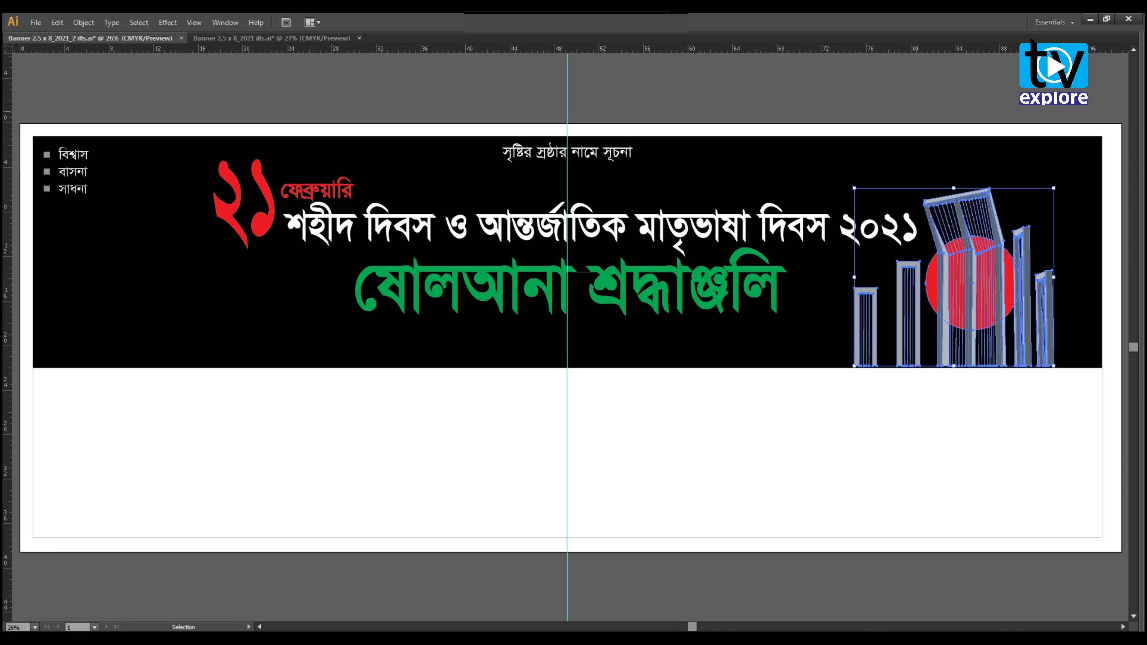
# Deselect the monument and delete the vertical centre guide.
pyautogui.hotkey('ctrl', 'shift', 'a')
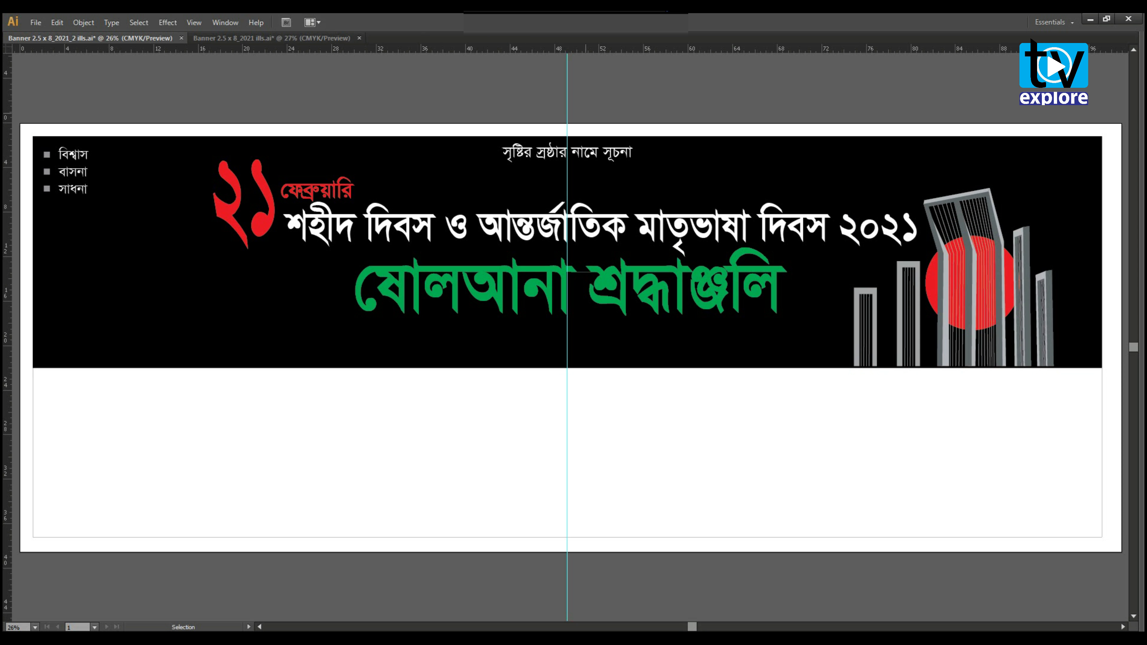
pyautogui.click(567, 113)
pyautogui.press('Delete')
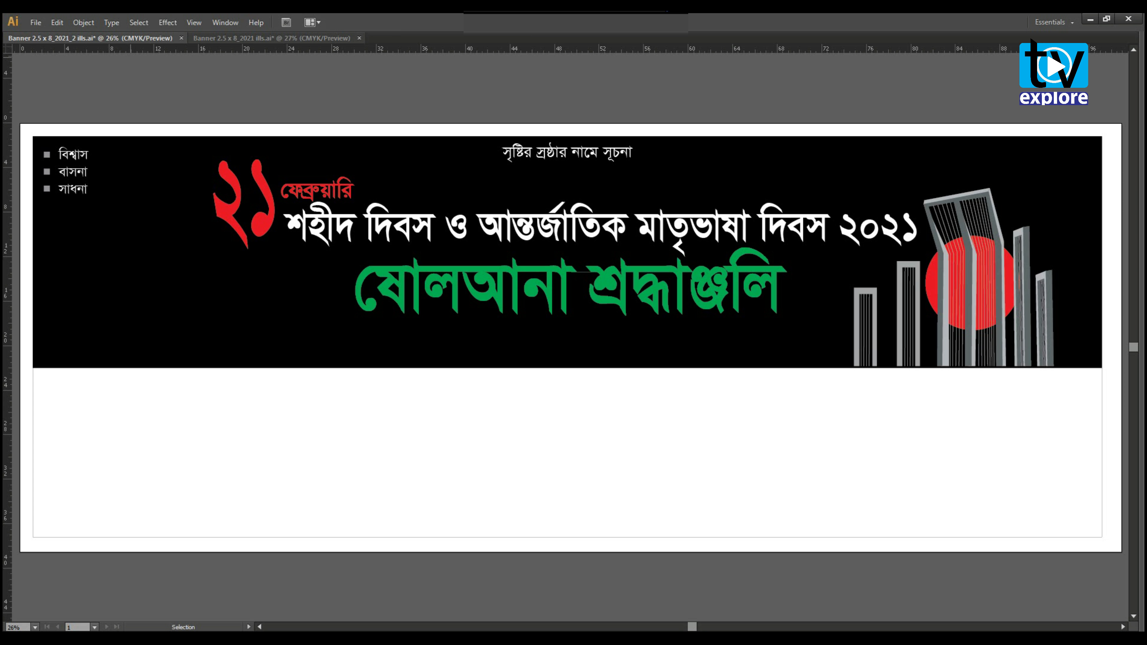
# In Banner 2.5 x 8_2021 ills.ai, group the five scattered grey letters beside the monument.
pyautogui.click(271, 38)
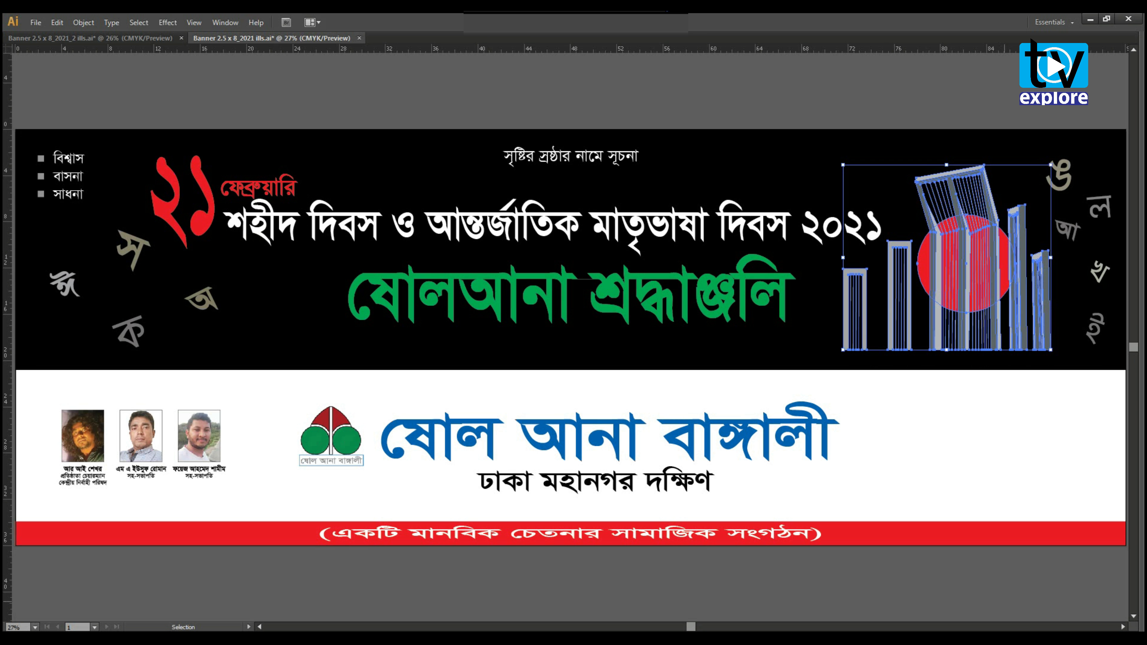
pyautogui.click(1004, 601)
pyautogui.click(1066, 175)
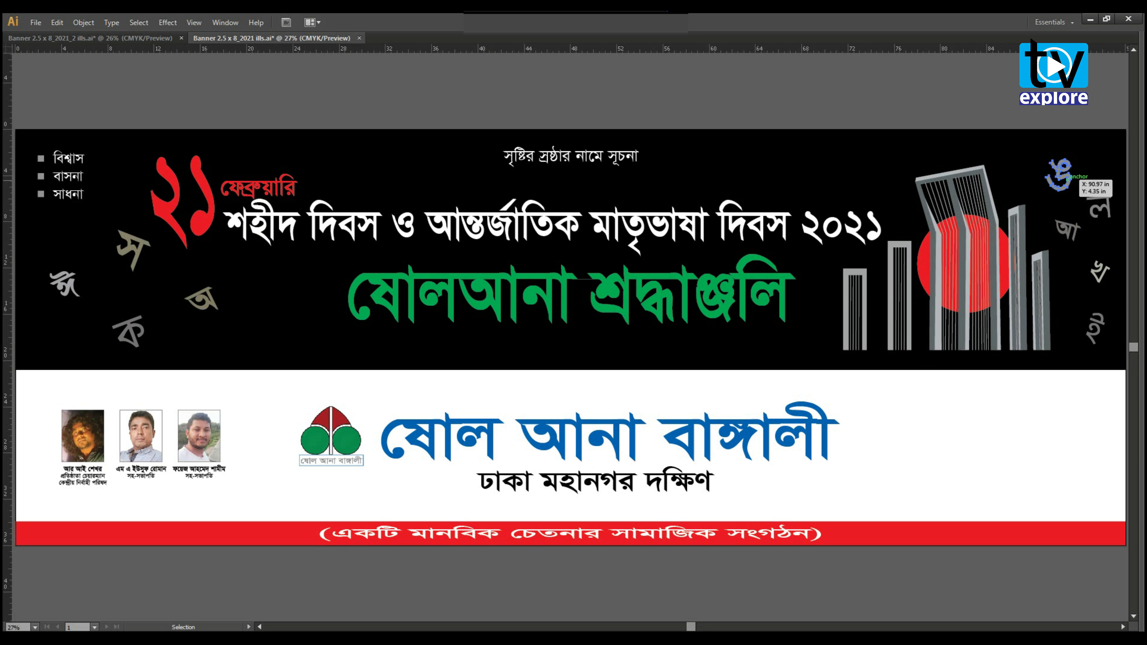
pyautogui.keyDown('shift'); pyautogui.click(1102, 207); pyautogui.keyUp('shift')
pyautogui.keyDown('shift'); pyautogui.click(1068, 231); pyautogui.keyUp('shift')
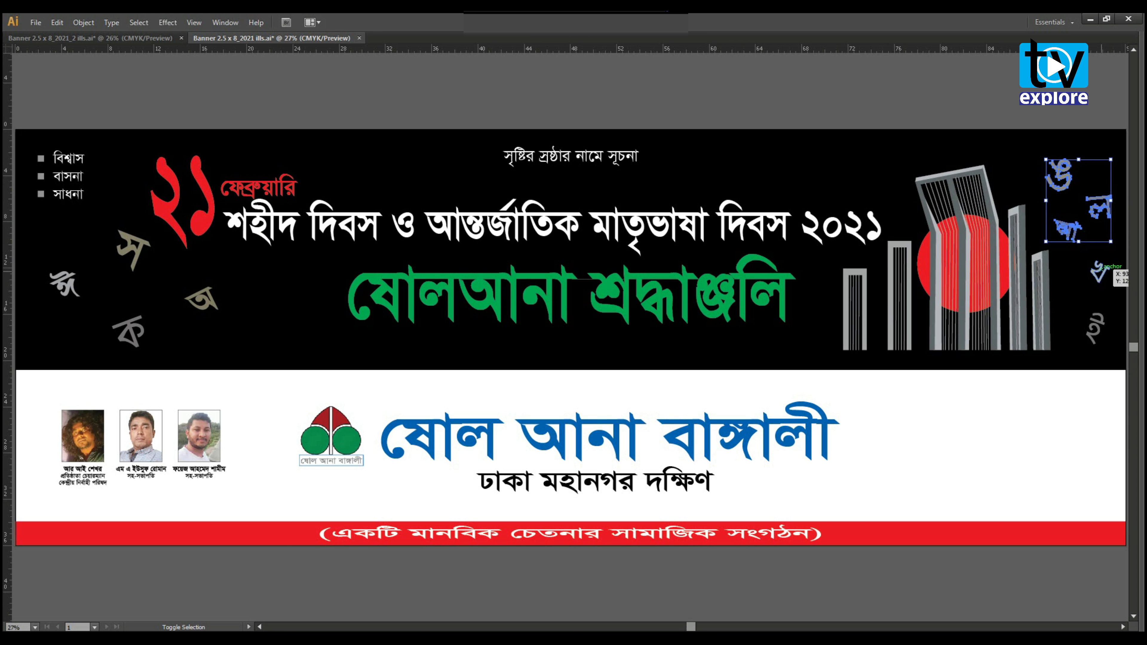
pyautogui.keyDown('shift'); pyautogui.click(1098, 273); pyautogui.keyUp('shift')
pyautogui.keyDown('shift'); pyautogui.click(1094, 328); pyautogui.keyUp('shift')
pyautogui.press('a')
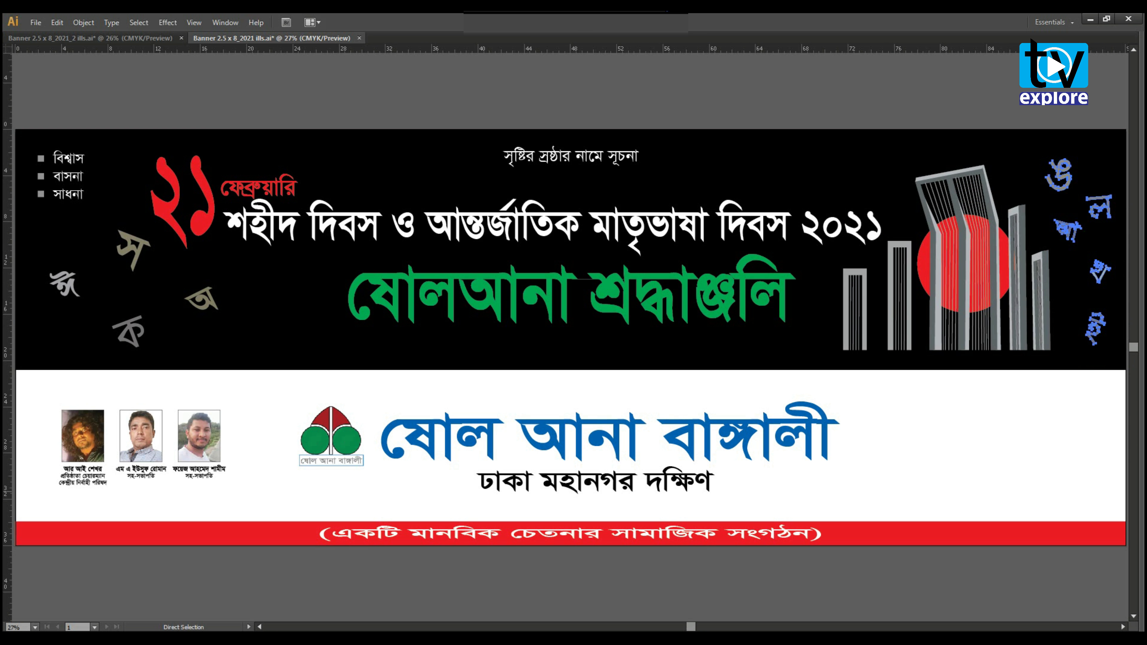
pyautogui.press('v')
pyautogui.click(923, 115)
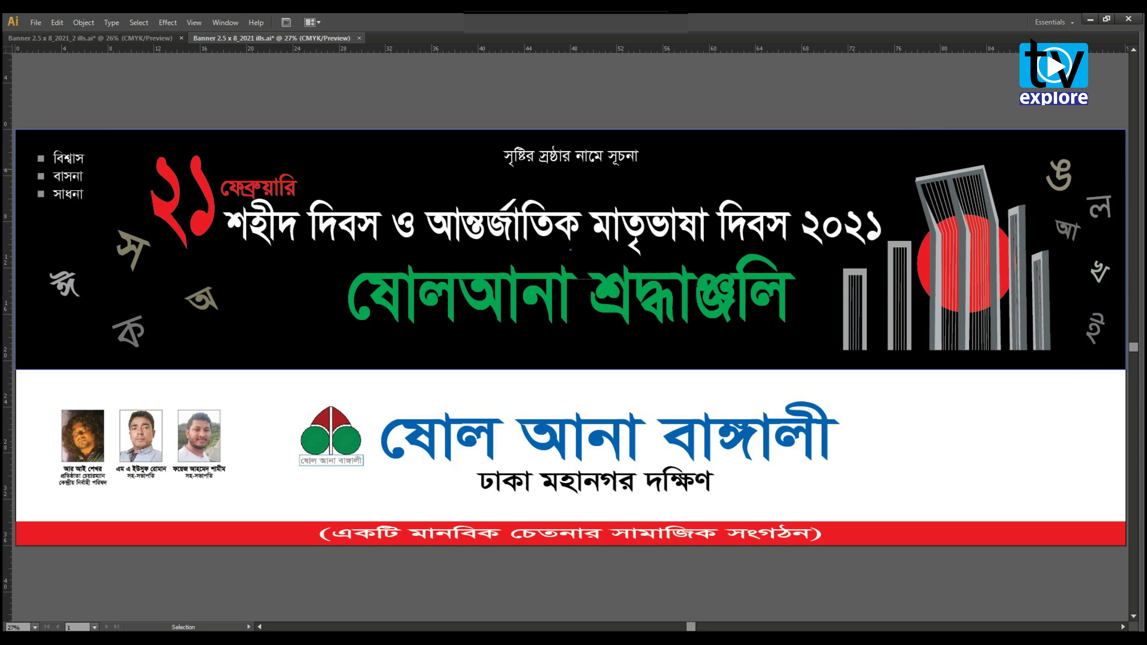
# Select the letter cluster beside the monument as one object and apply the Group command to it.
pyautogui.click(1060, 174)
pyautogui.click(112, 22)
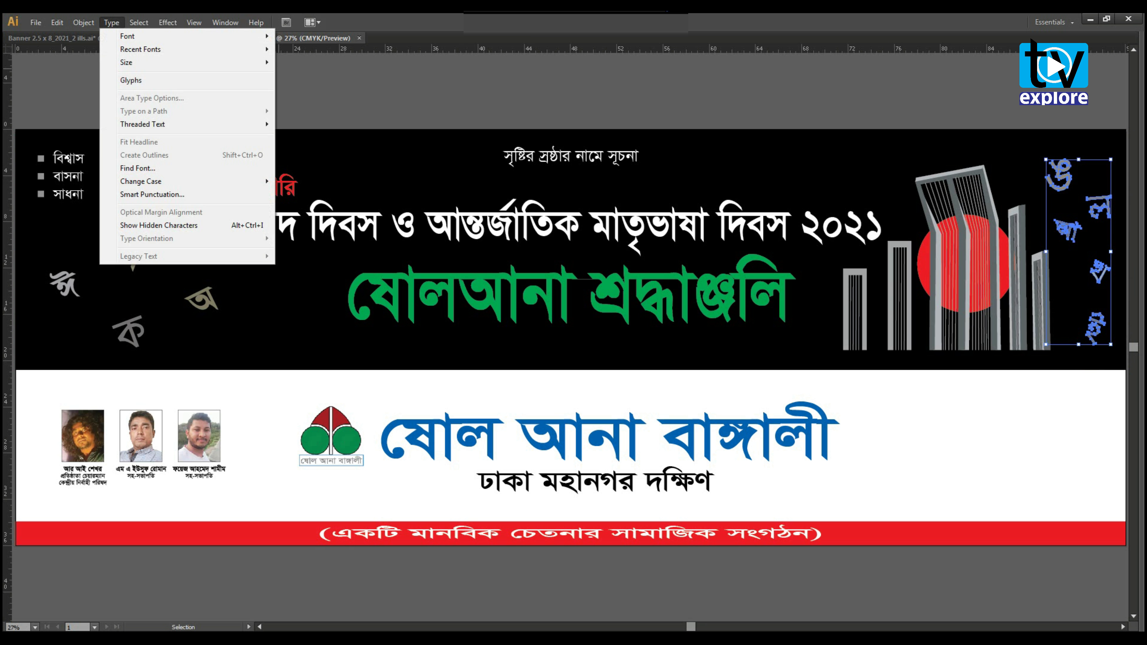
pyautogui.moveTo(83, 22)
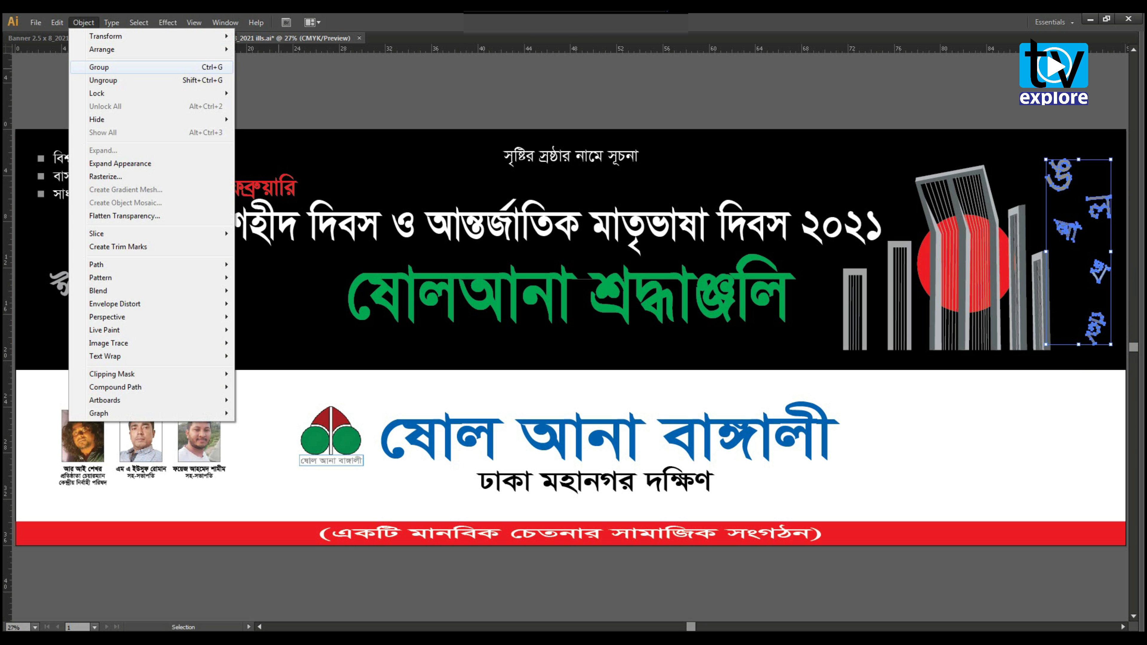
pyautogui.click(100, 67)
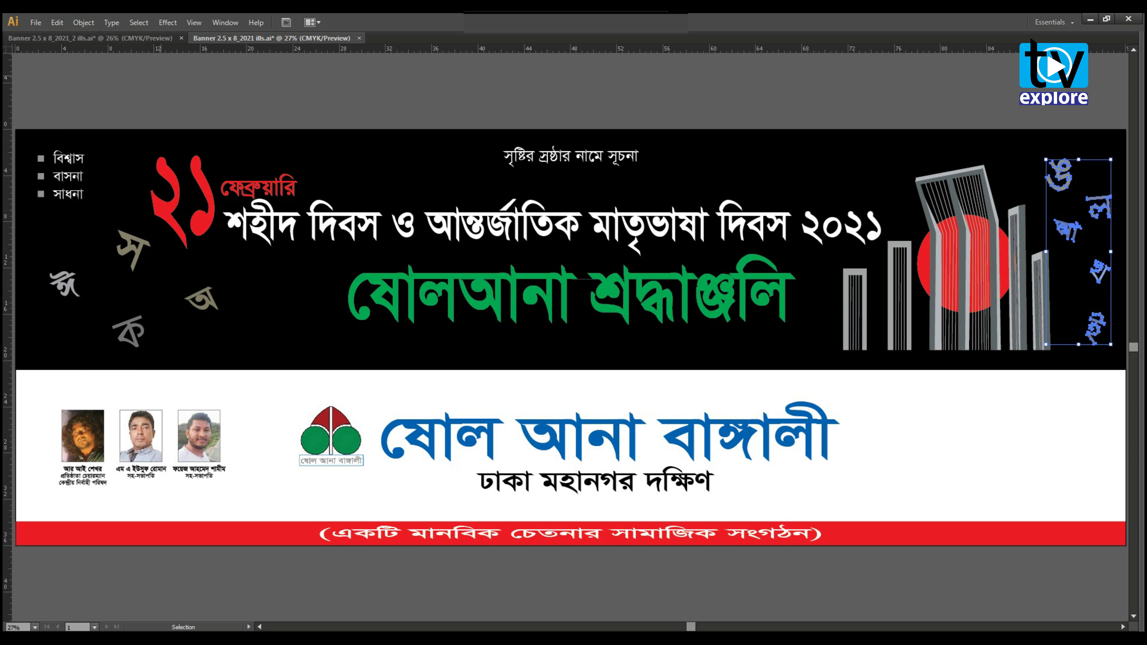
pyautogui.click(363, 77)
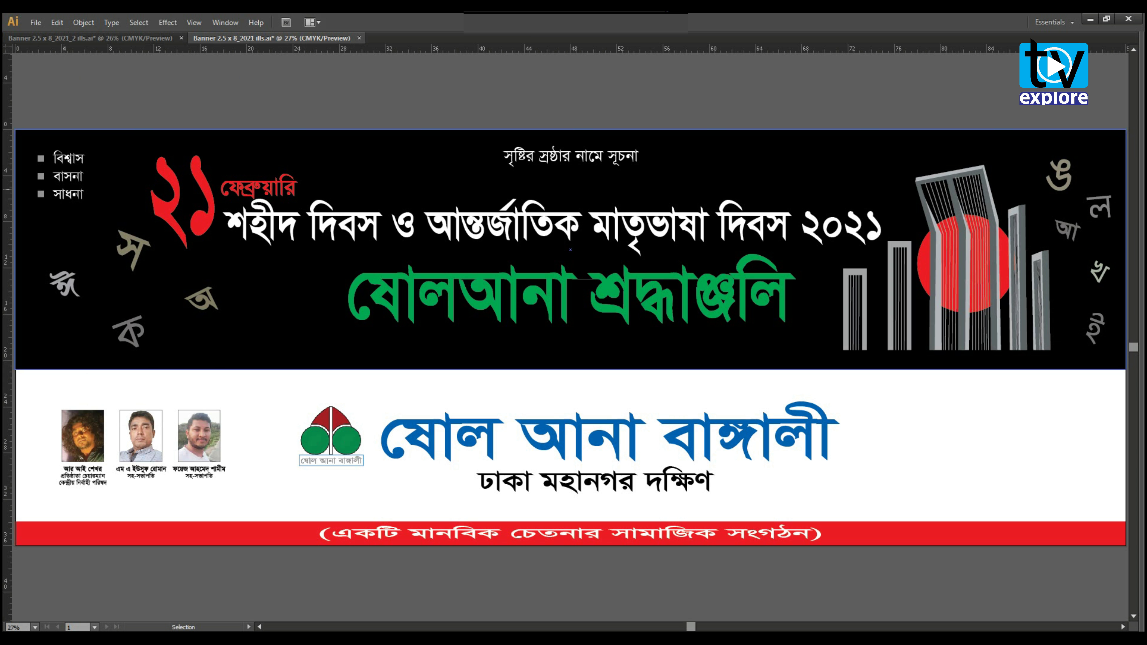
# Copy both scattered letter groups, the one below the bulleted list and the one beside the monument.
pyautogui.click(133, 248)
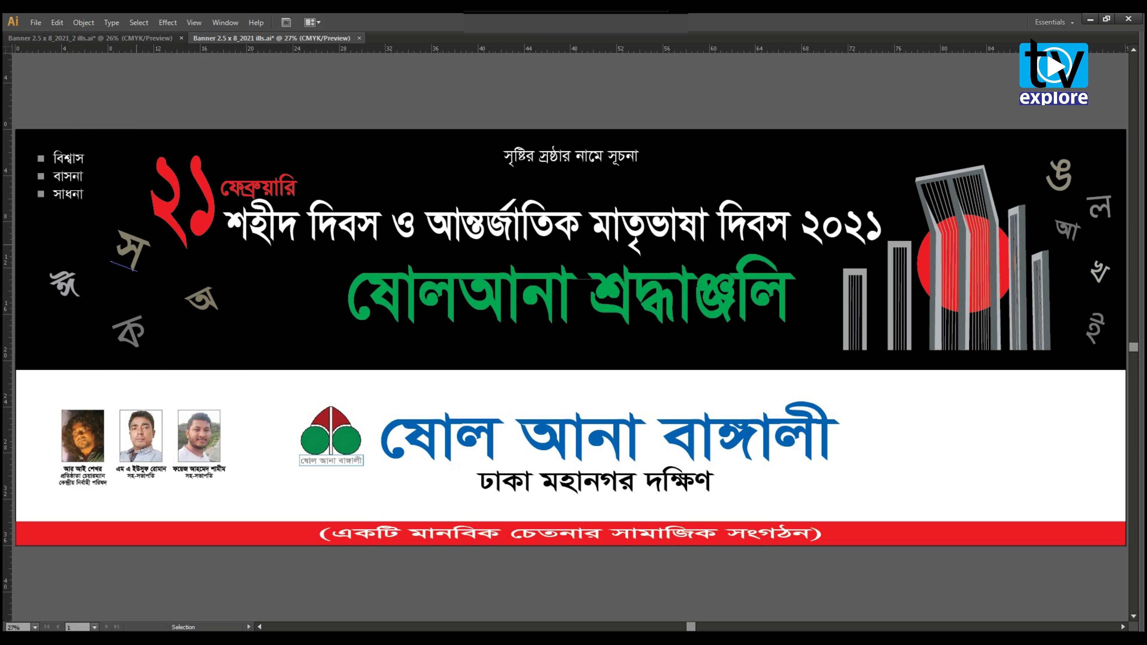
pyautogui.click(137, 245)
pyautogui.click(158, 108)
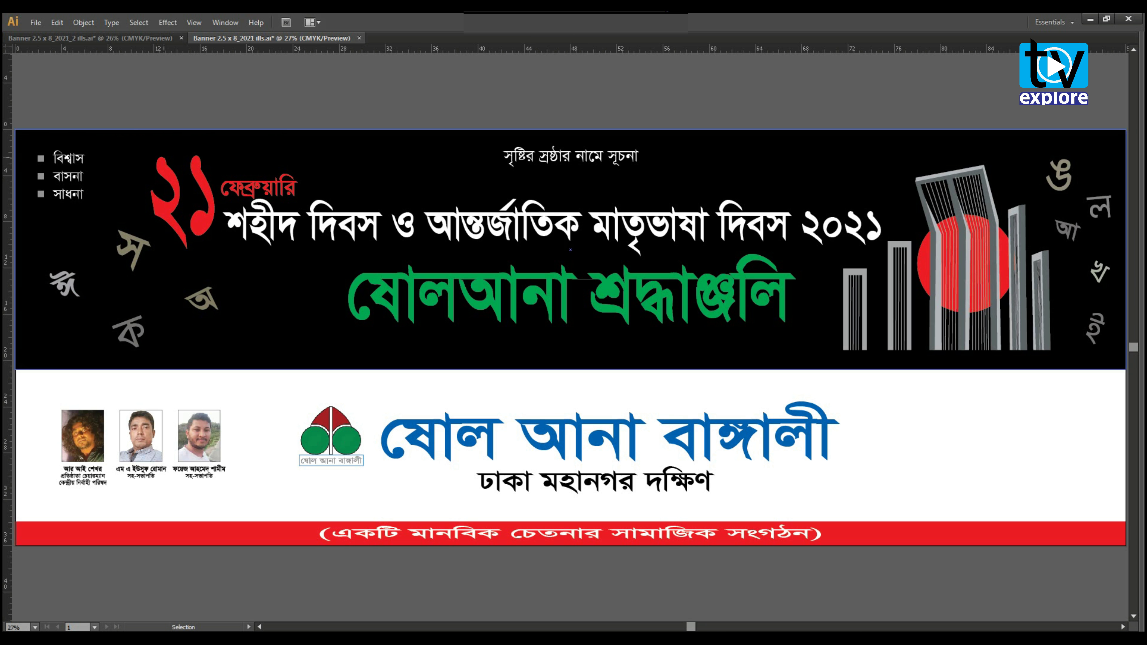
pyautogui.click(132, 251)
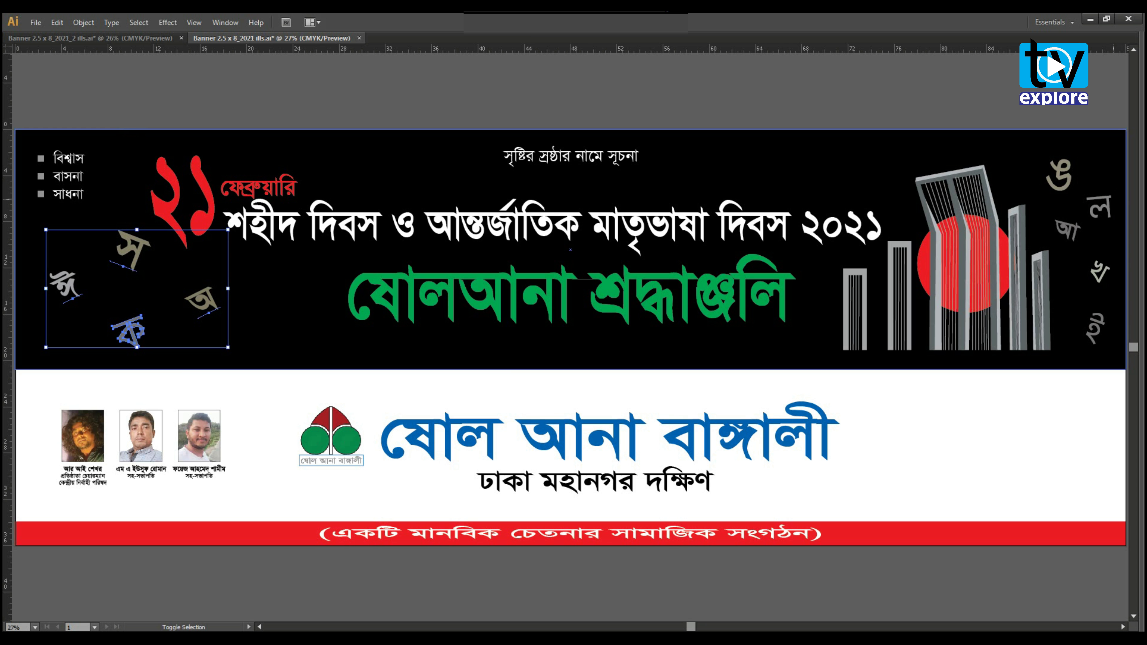
pyautogui.keyDown('shift'); pyautogui.click(1099, 208); pyautogui.keyUp('shift')
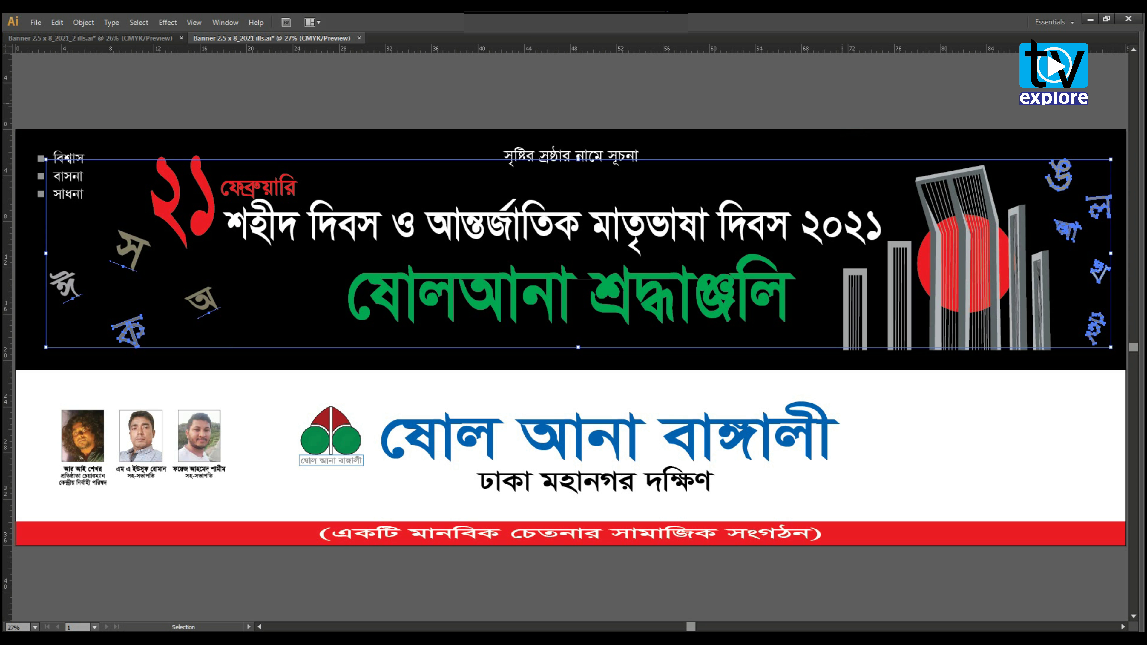
pyautogui.press('a')
pyautogui.press('v')
pyautogui.hotkey('ctrl', 'shift', 'a')
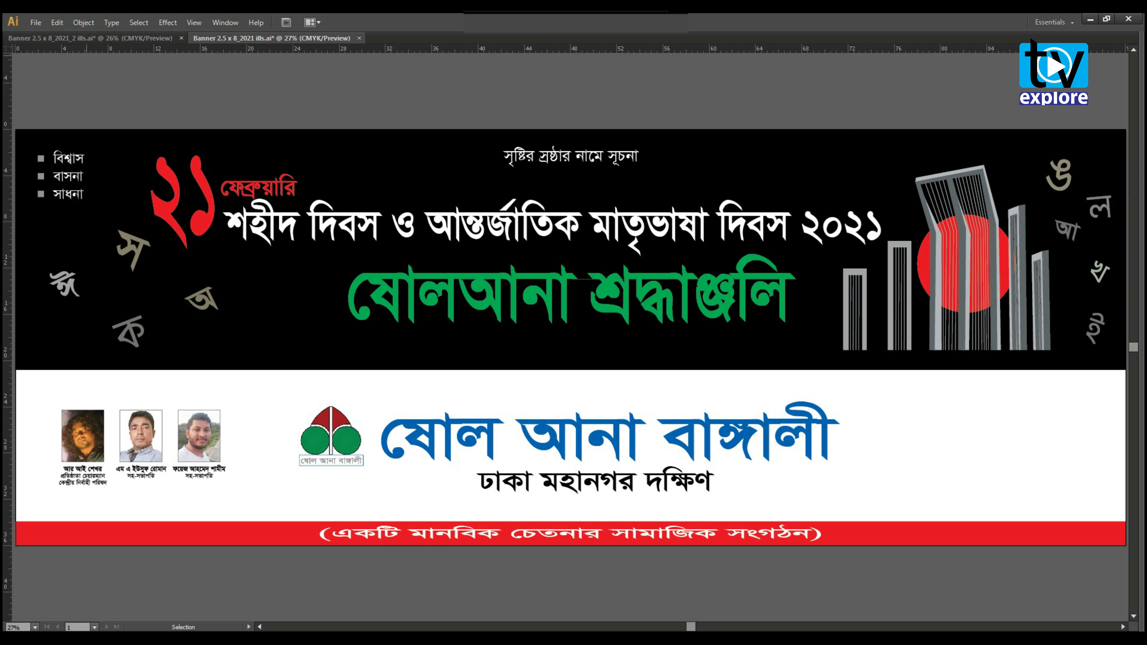
# Paste both letter groups into Banner 2.5 x 8_2021_2 ills.ai.
pyautogui.click(86, 38)
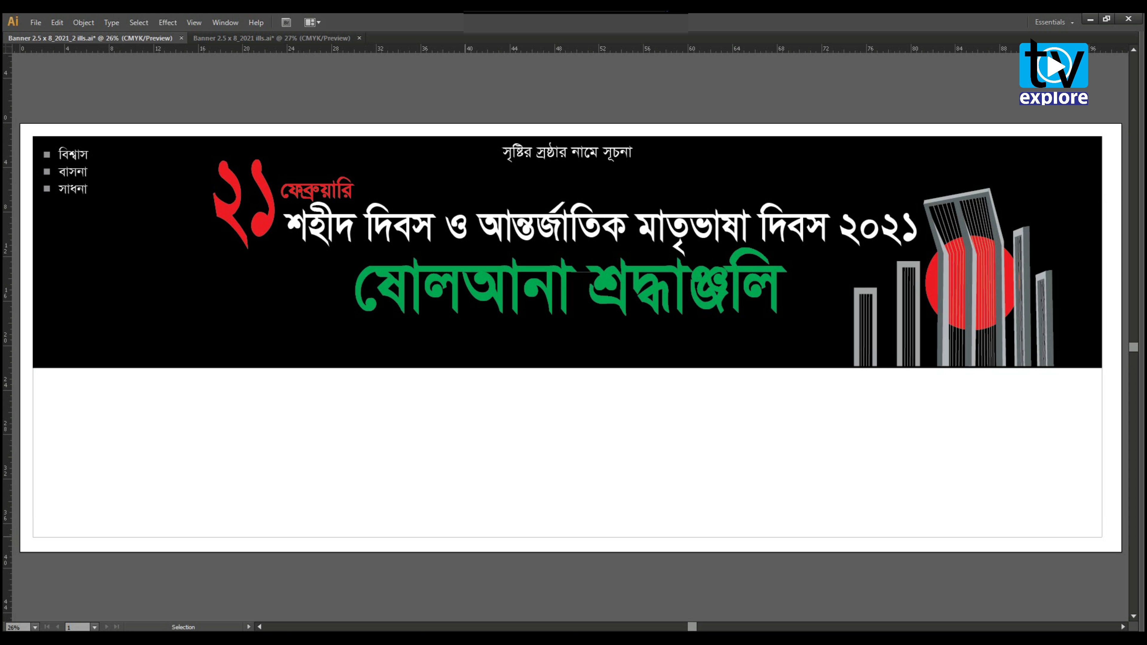
pyautogui.hotkey('ctrl', 'v')
pyautogui.hotkey('alt', 'Tab')
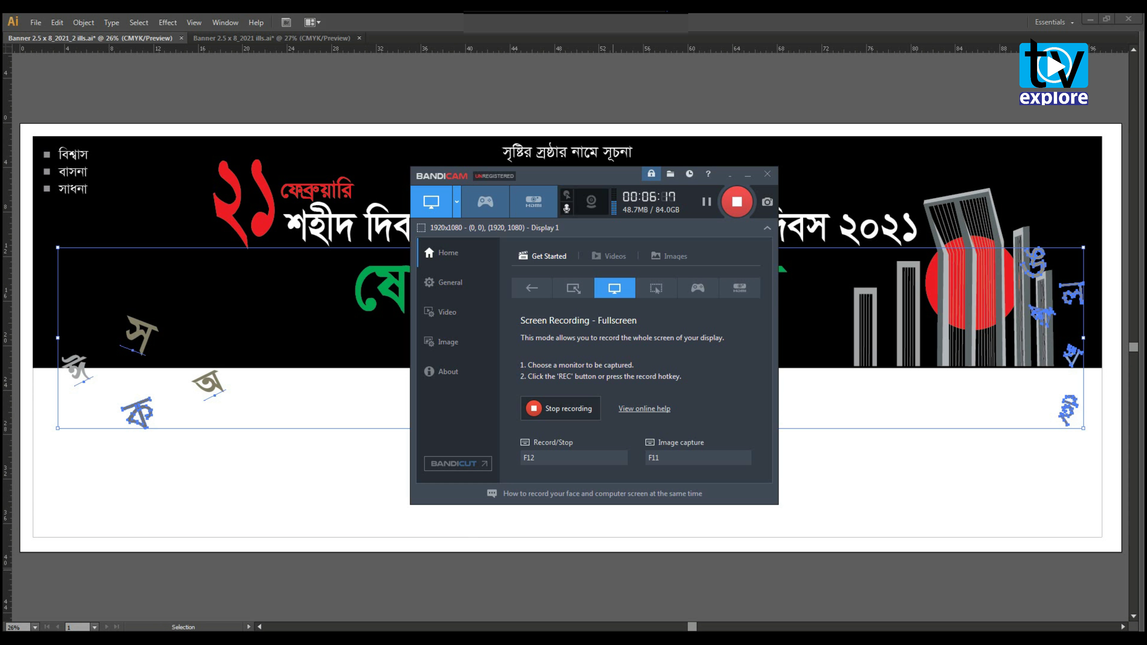
# Move both scattered letter groups up together so they sit inside the black background, beside the headings and the monument.
pyautogui.hotkey('alt', 'Tab')
pyautogui.hotkey('ctrl', 'shift', 'a')
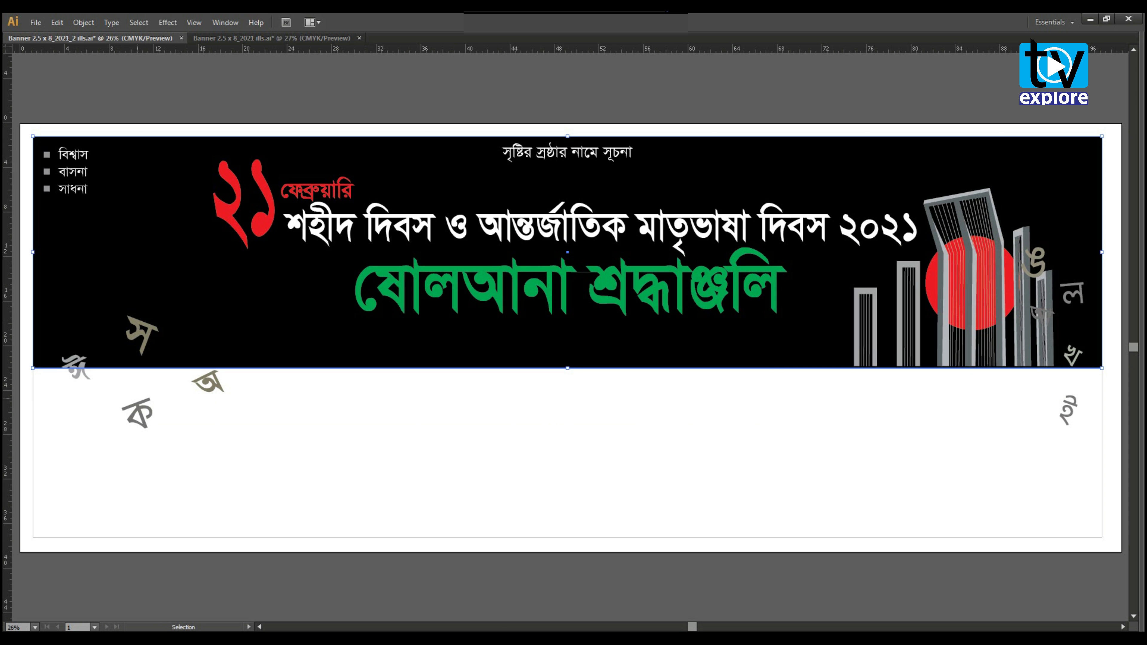
pyautogui.click(141, 409)
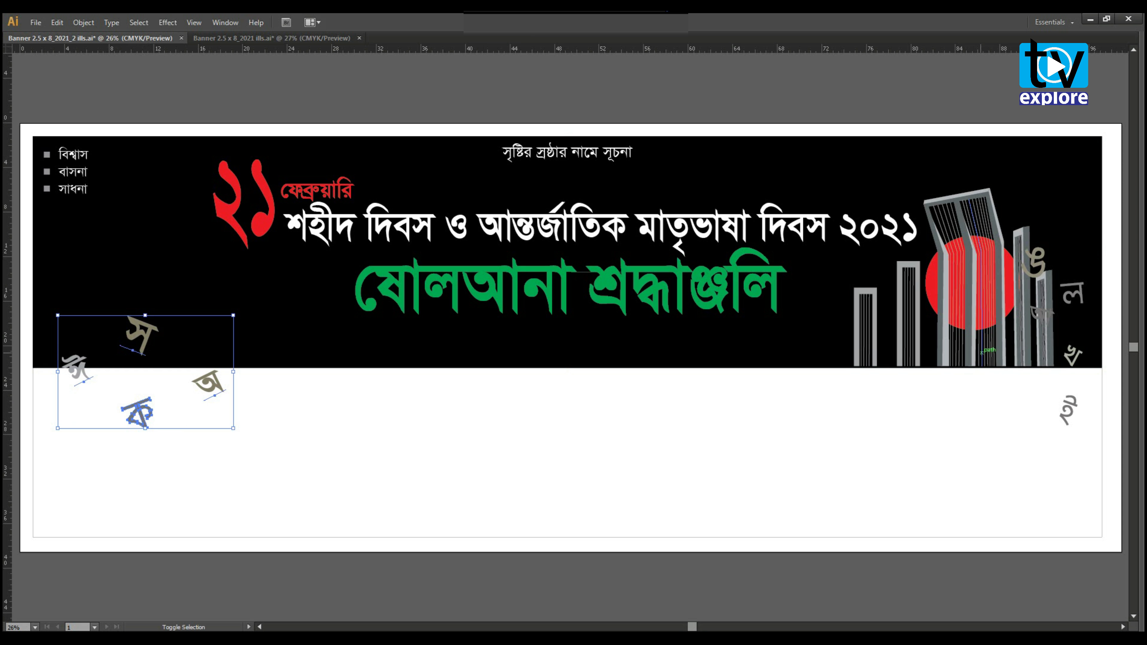
pyautogui.moveTo(1079, 293); pyautogui.dragTo(1082, 209)
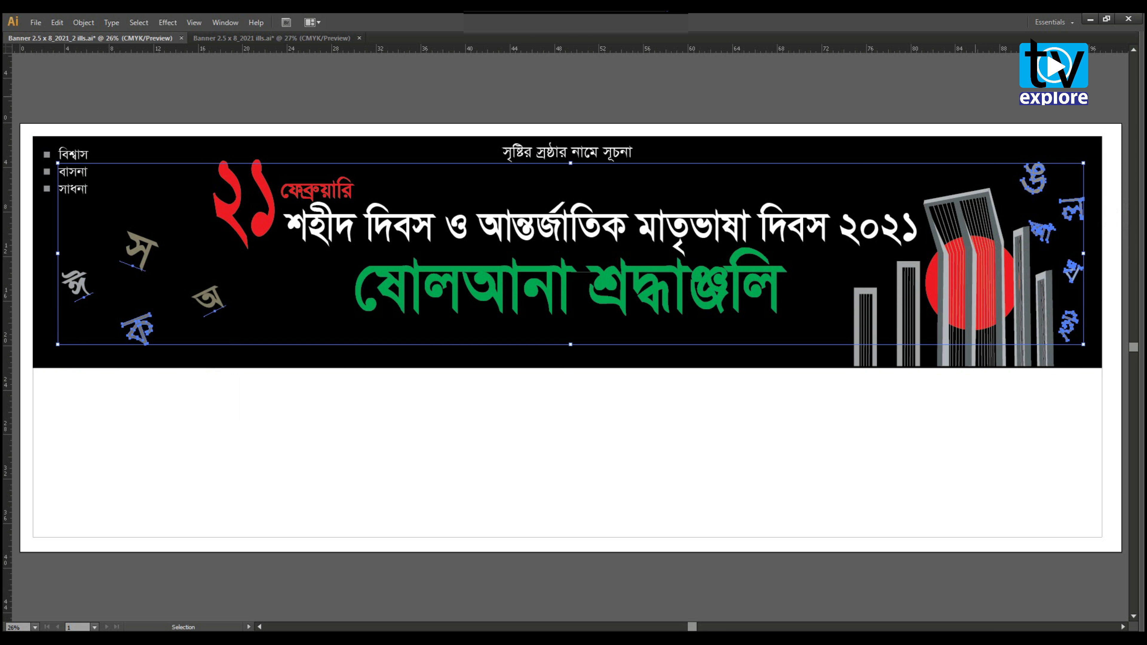
pyautogui.click(1113, 212)
pyautogui.click(966, 279)
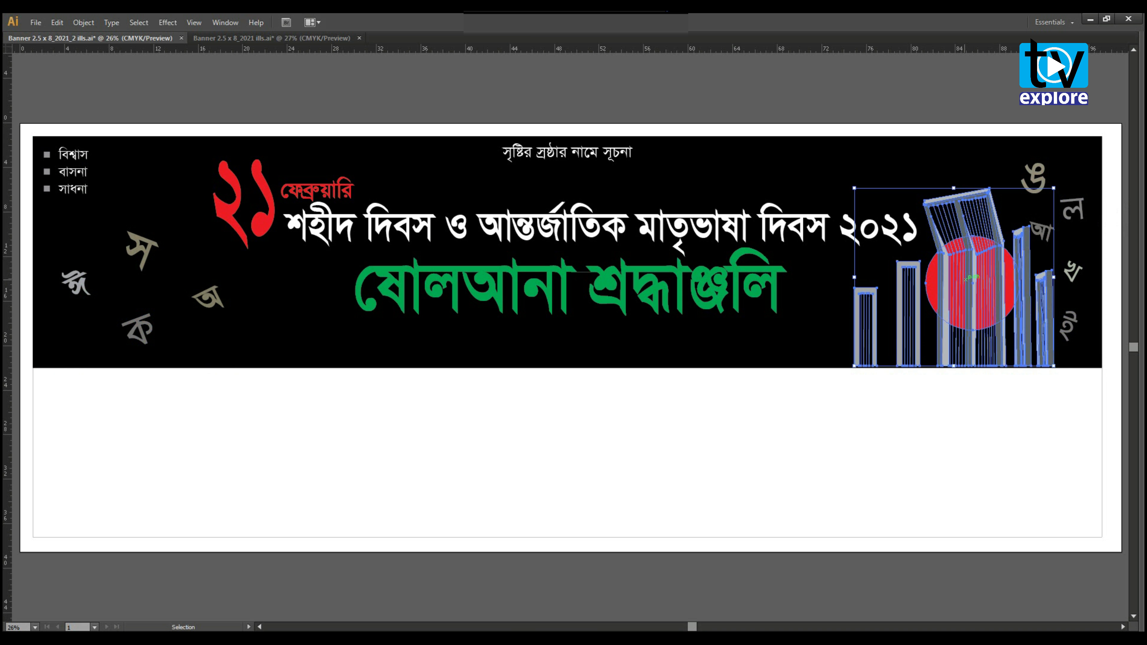
pyautogui.moveTo(971, 277); pyautogui.dragTo(974, 276)
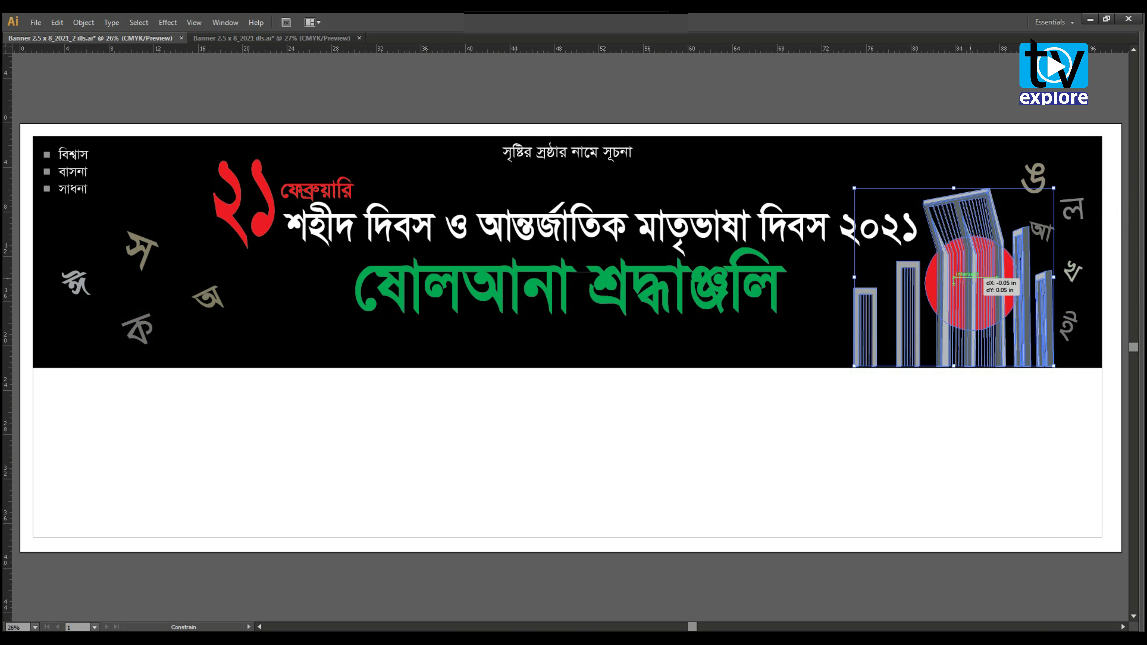
pyautogui.hotkey('ctrl', 'z')
pyautogui.click(818, 271)
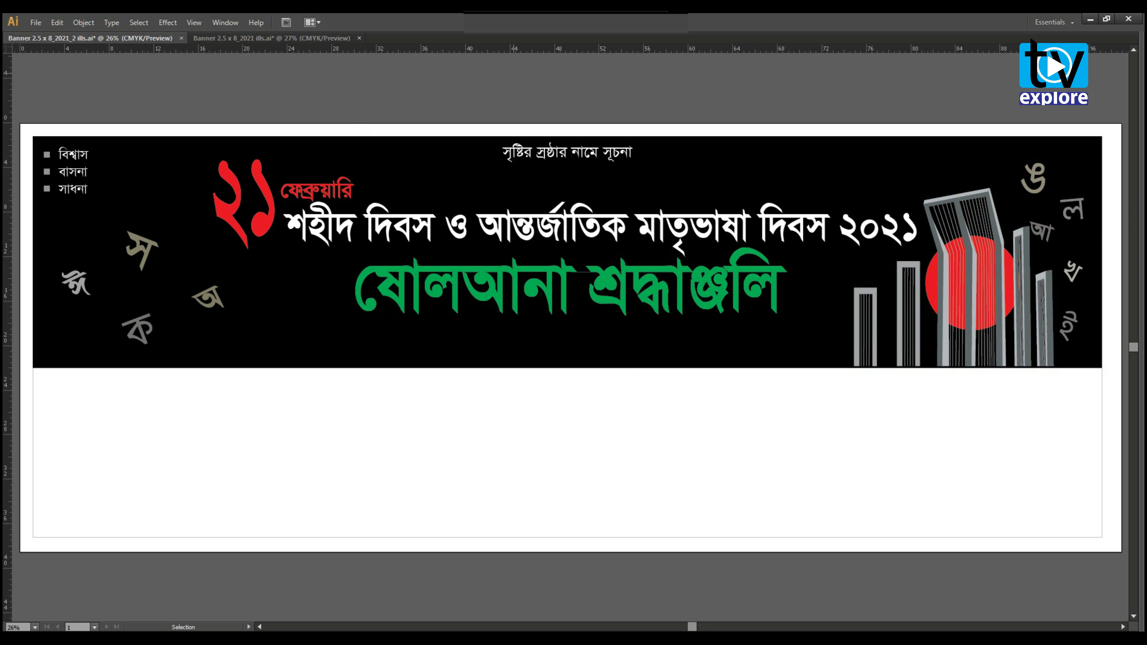
# Select the red 21 February heading, the white title line and the green heading together and shift them slightly left.
pyautogui.click(558, 226)
pyautogui.keyDown('shift'); pyautogui.click(289, 190); pyautogui.keyUp('shift')
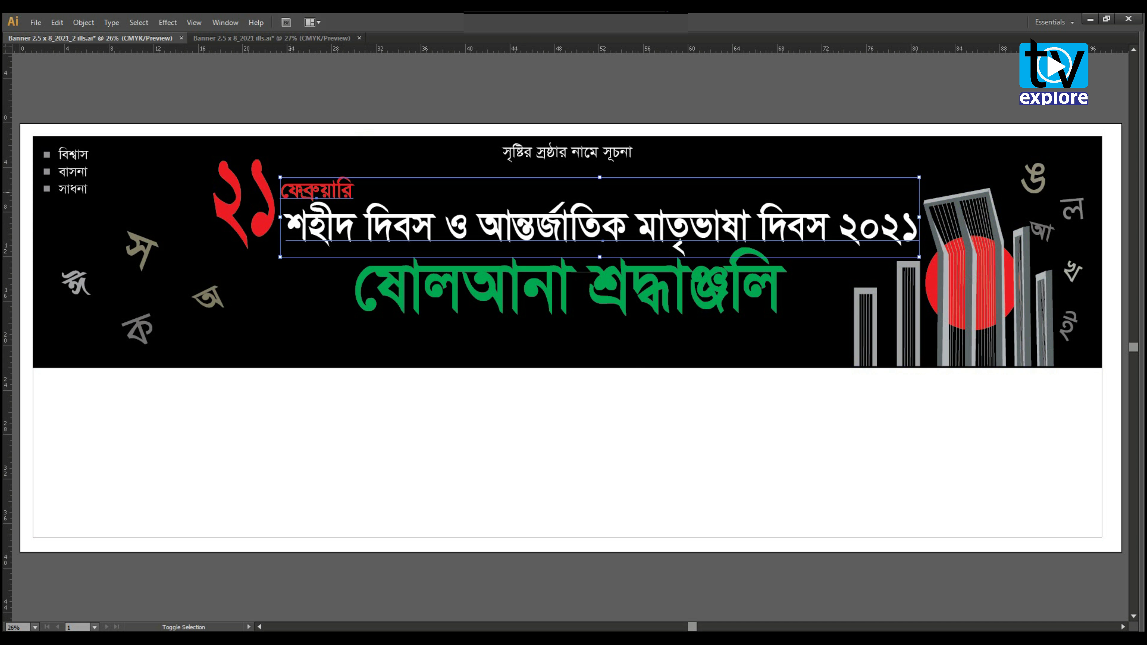
pyautogui.keyDown('shift'); pyautogui.click(265, 189); pyautogui.keyUp('shift')
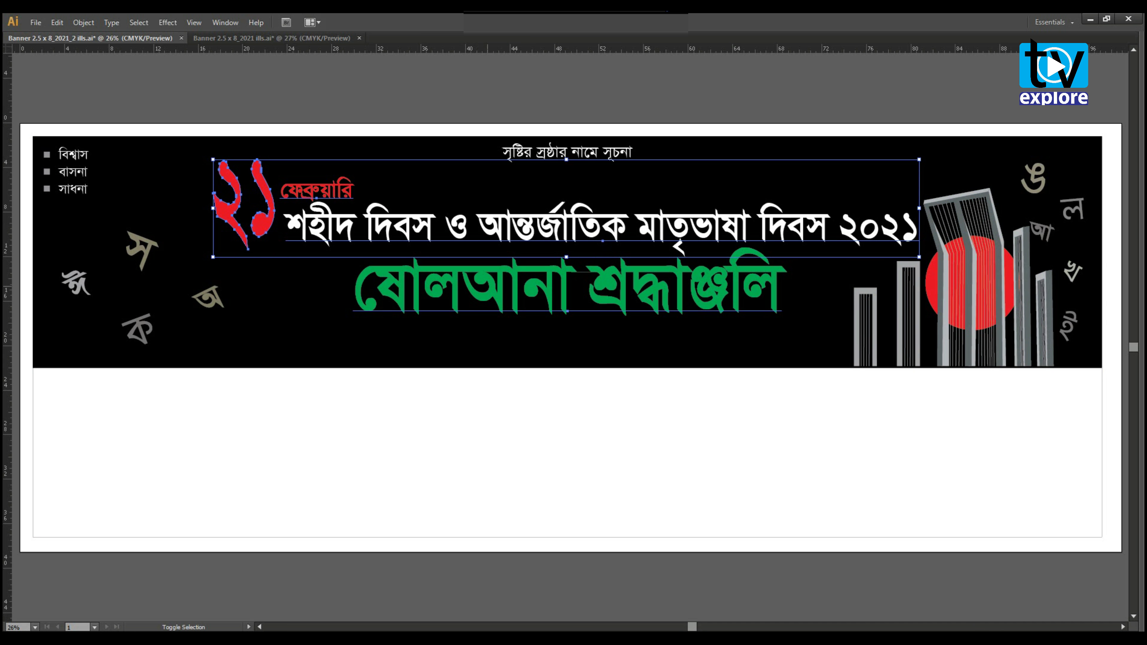
pyautogui.moveTo(497, 288); pyautogui.dragTo(488, 288)
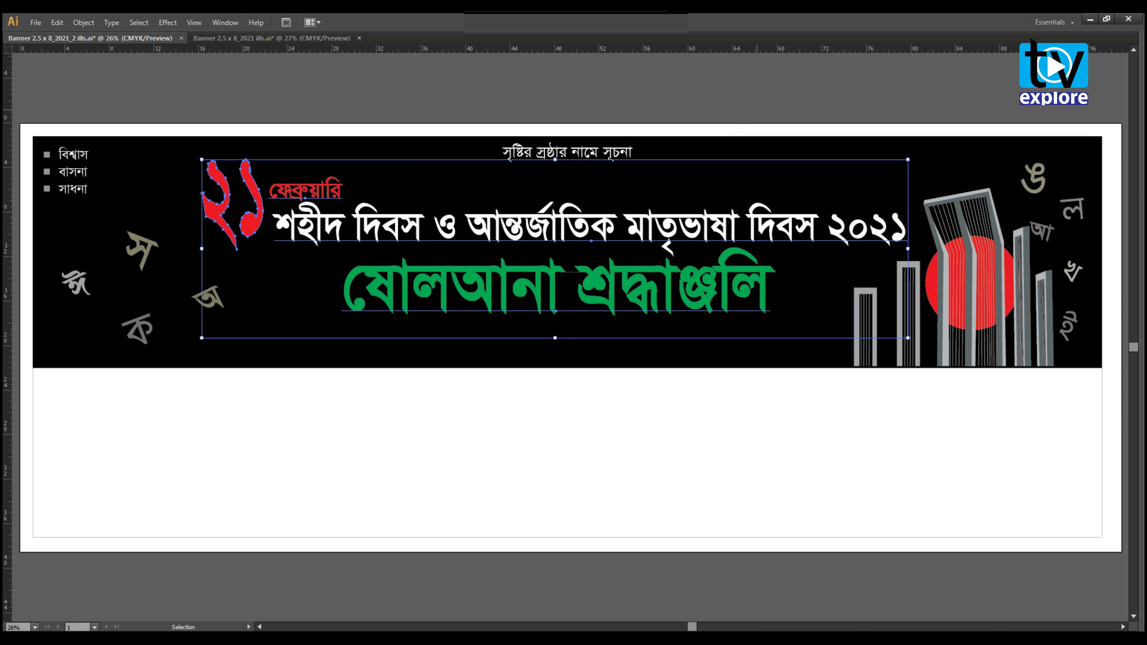
pyautogui.click(773, 79)
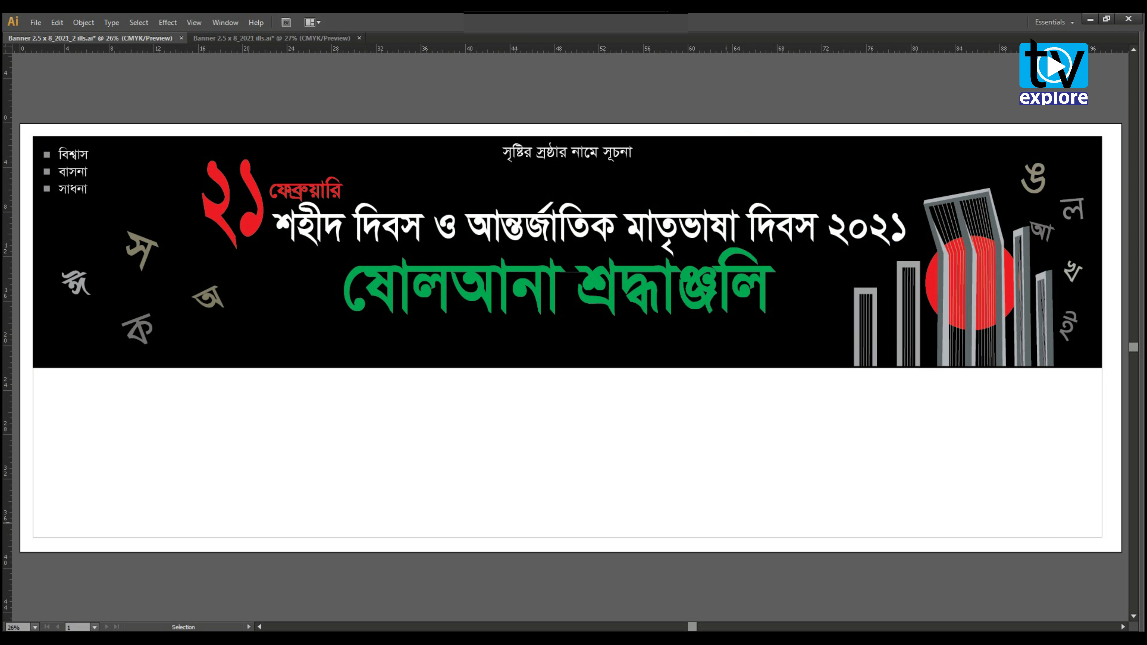
# Copy the logo and organisation name block from Banner 2.5 x 8_2021 ills.ai into Banner 2.5 x 8_2021_2 ills.ai, centred in the white area.
pyautogui.click(222, 38)
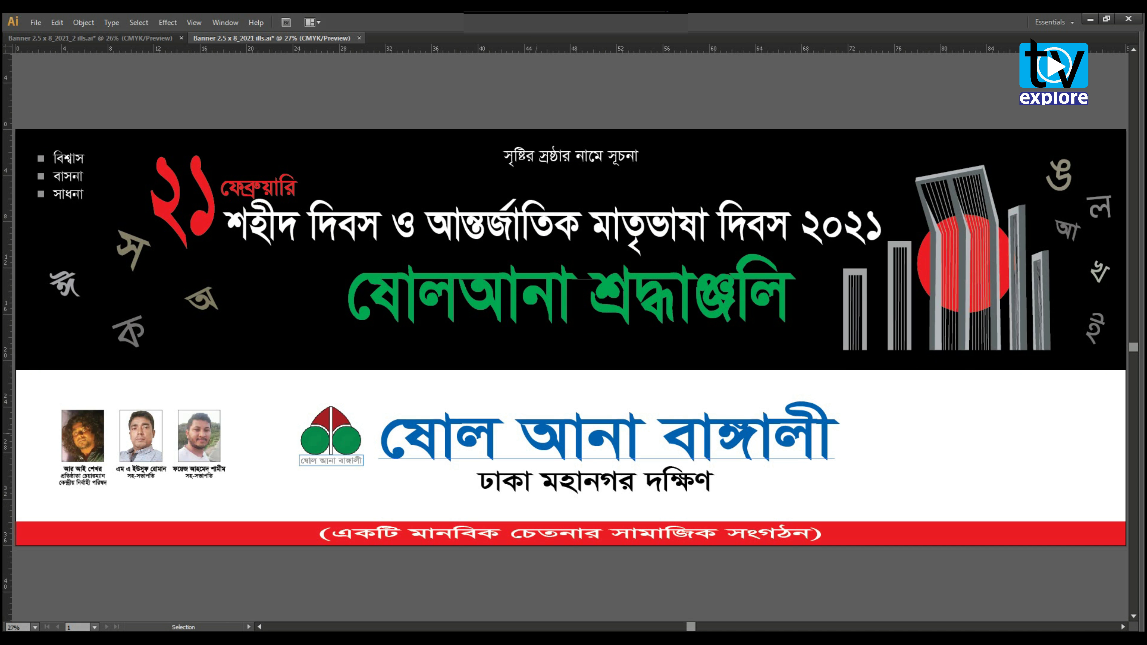
pyautogui.click(539, 441)
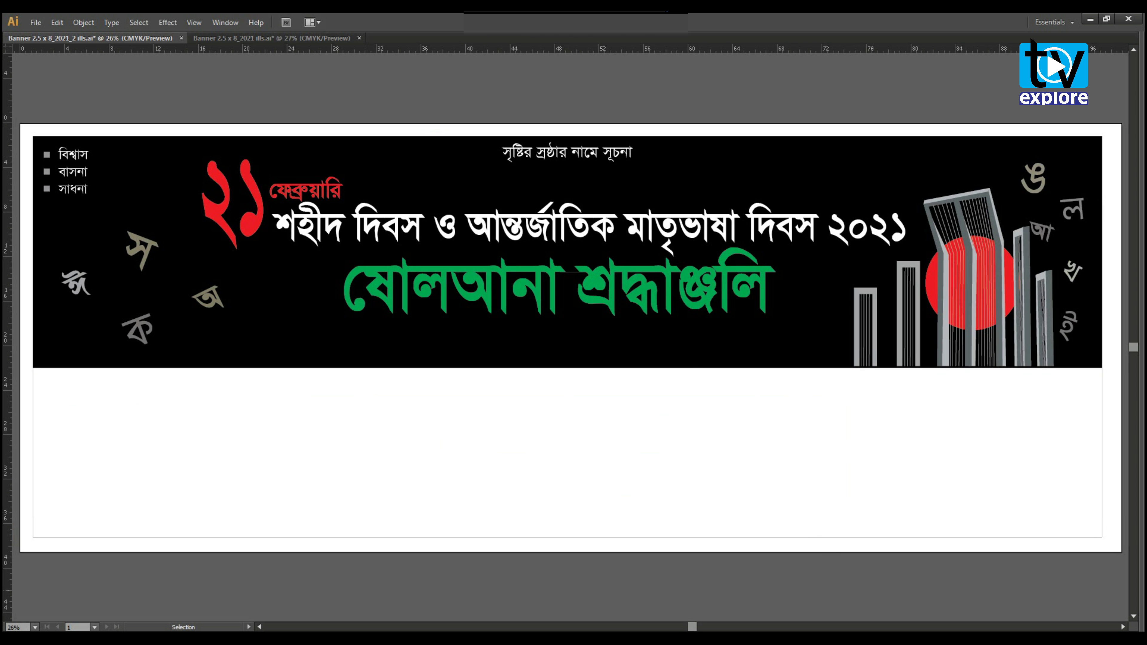
pyautogui.press('v')
pyautogui.hotkey('ctrl', 'v')
pyautogui.moveTo(623, 336); pyautogui.dragTo(656, 429)
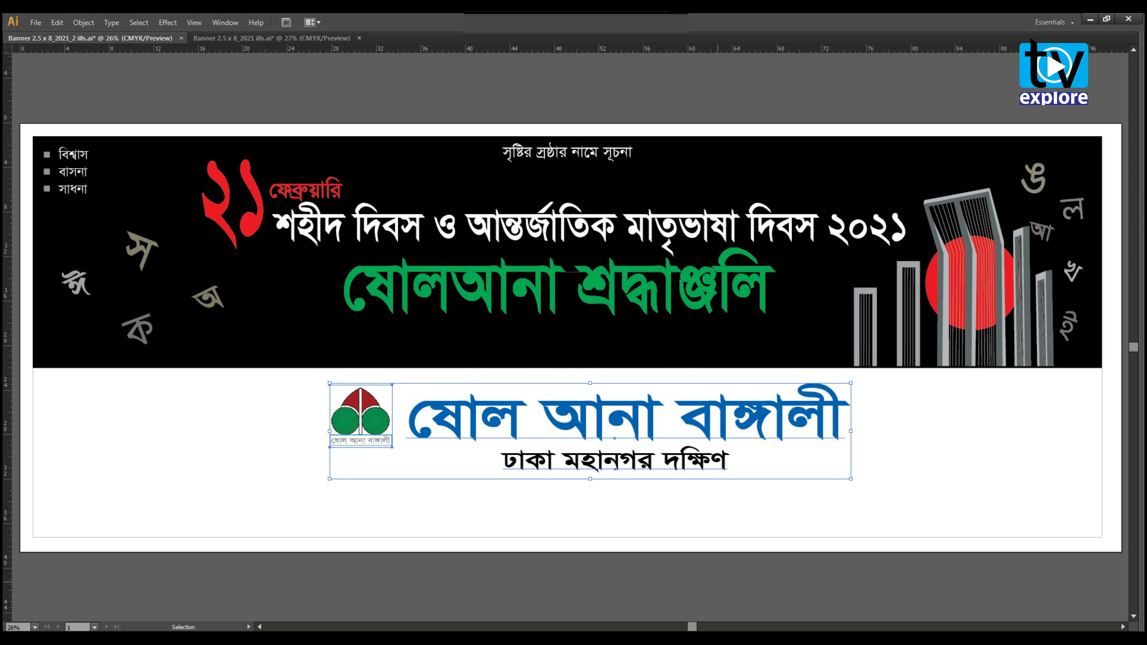
pyautogui.click(718, 581)
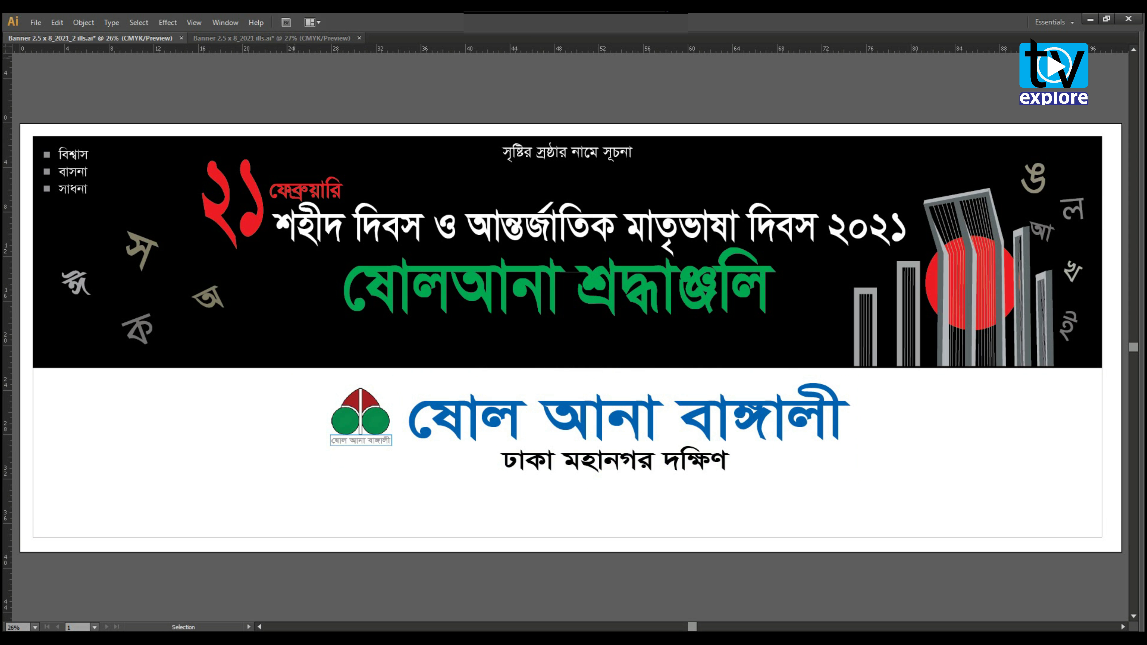
# In Banner 2.5 x 8_2021 ills.ai, select the three captioned portrait photos together and copy them.
pyautogui.click(293, 38)
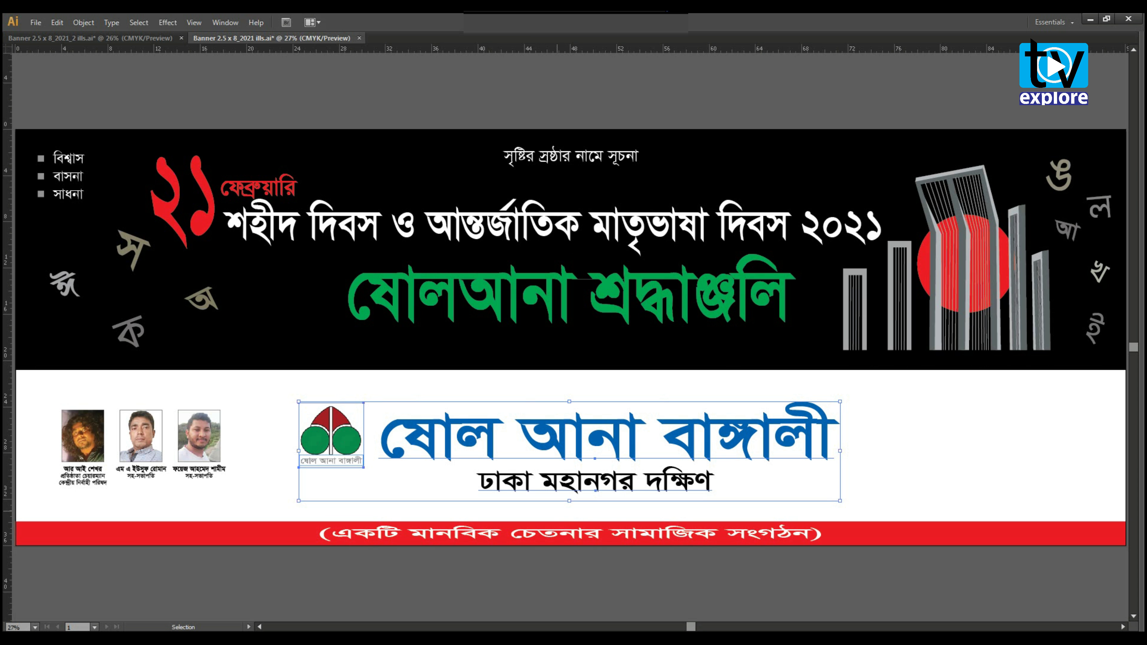
pyautogui.click(658, 608)
pyautogui.click(199, 439)
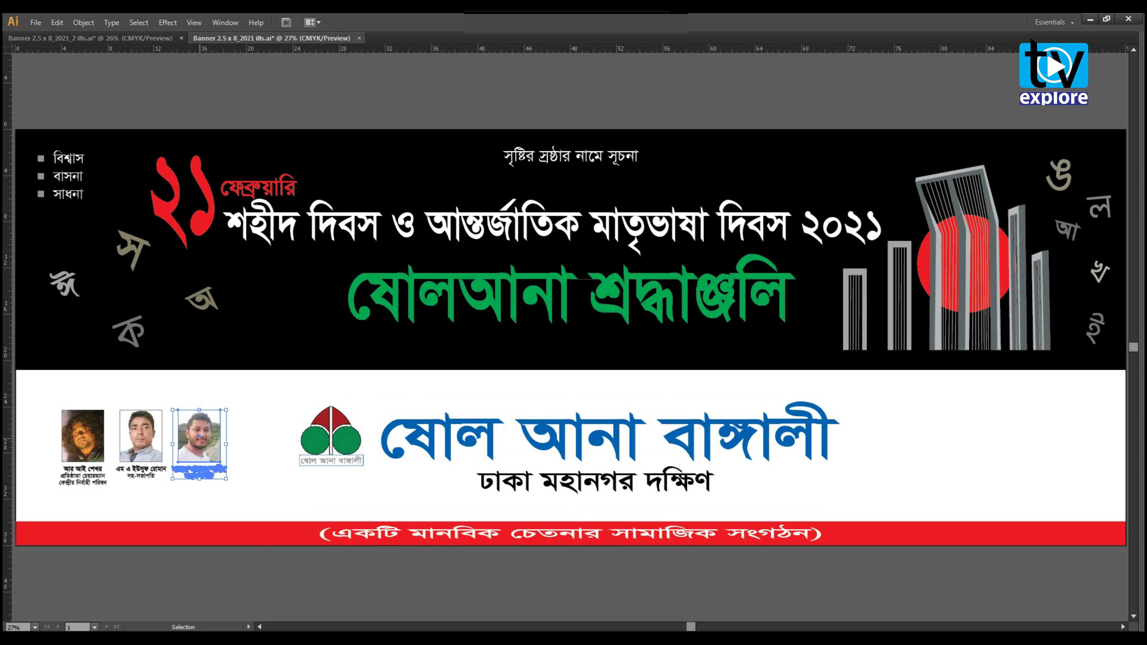
pyautogui.press('shift')
pyautogui.keyDown('shift'); pyautogui.click(140, 436); pyautogui.keyUp('shift')
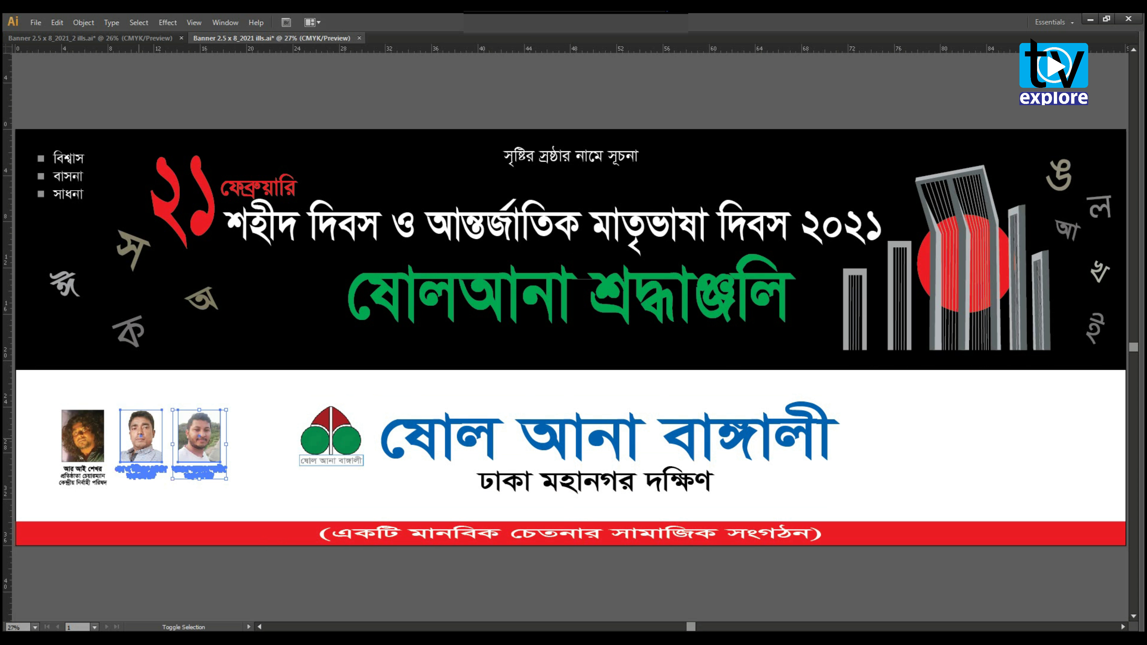
pyautogui.keyDown('shift'); pyautogui.click(83, 436); pyautogui.keyUp('shift')
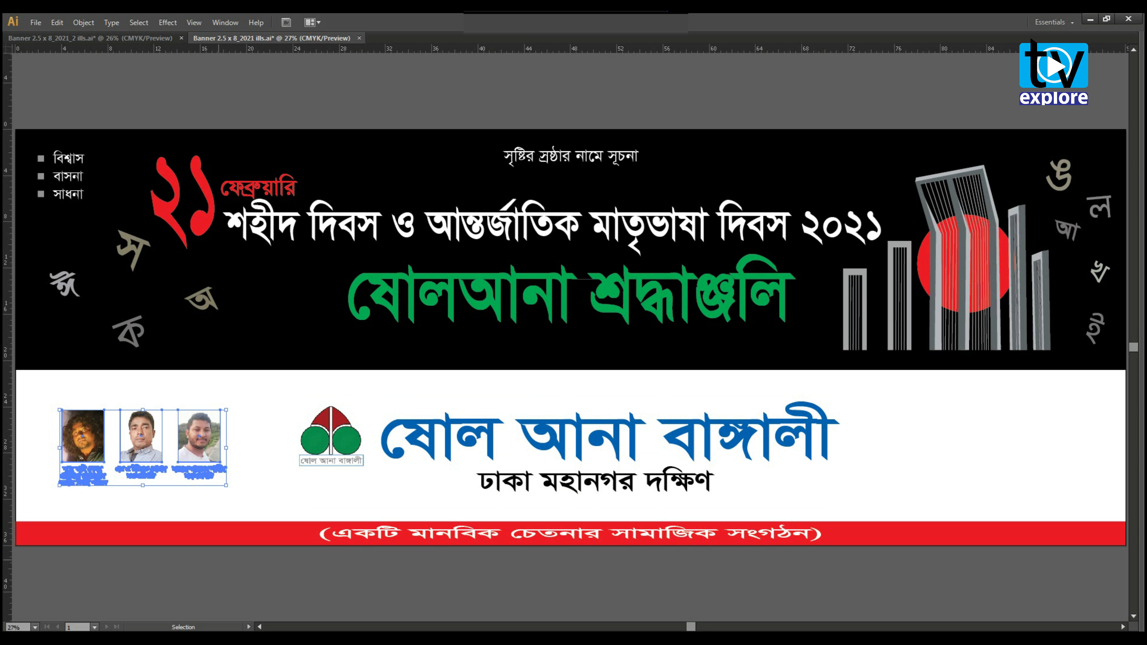
pyautogui.press('a')
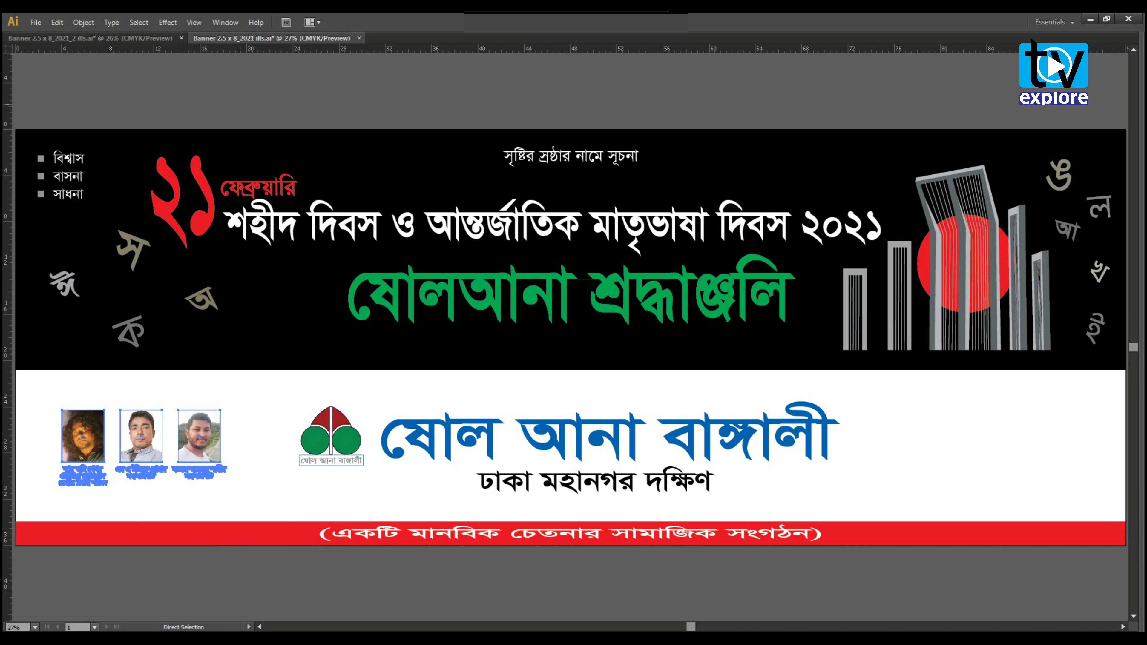
pyautogui.press('v')
# Paste the three captioned portraits into Banner 2.5 x 8_2021_2 ills.ai and place them left of the logo in the white area.
pyautogui.hotkey('ctrl', 'Tab')
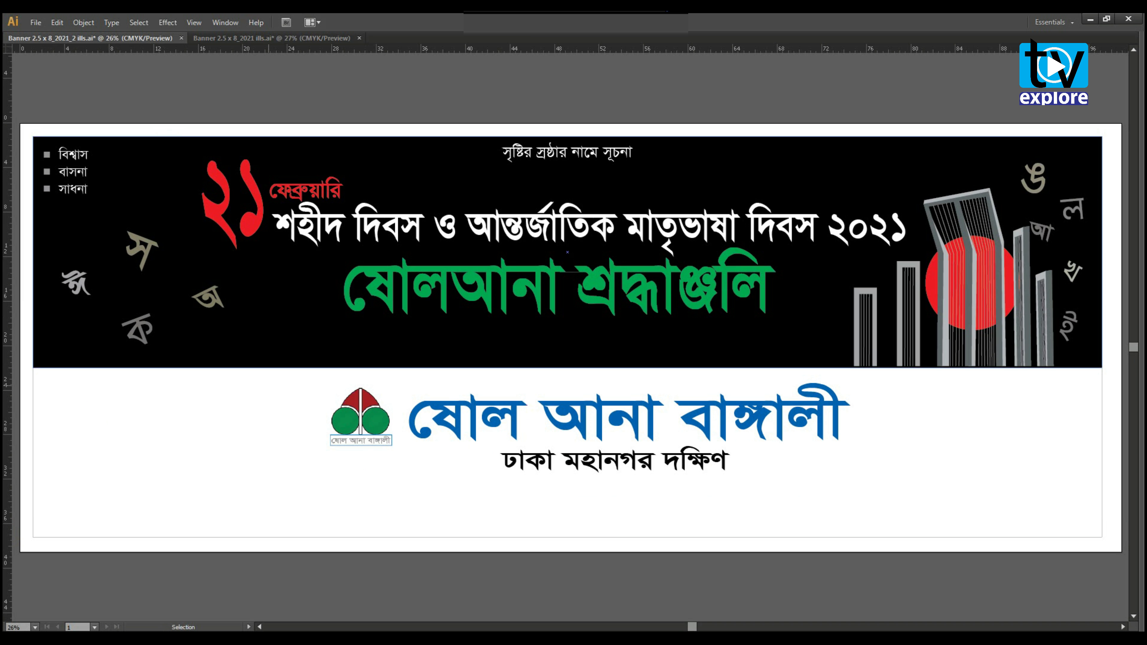
pyautogui.hotkey('ctrl', 'v')
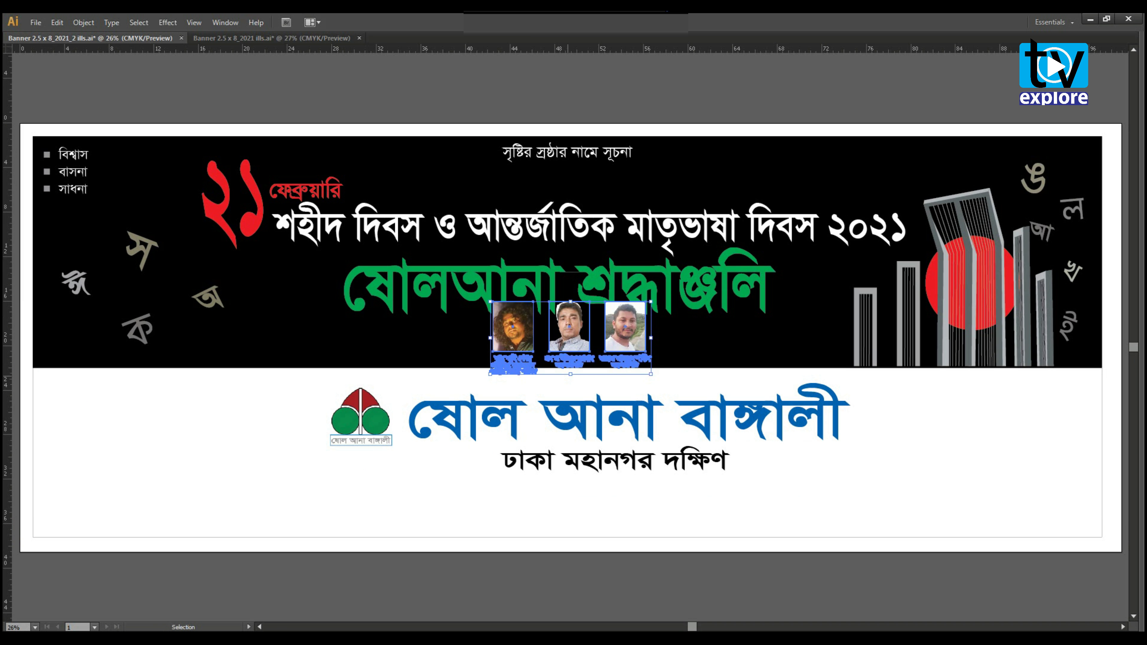
pyautogui.moveTo(625, 327); pyautogui.dragTo(208, 427)
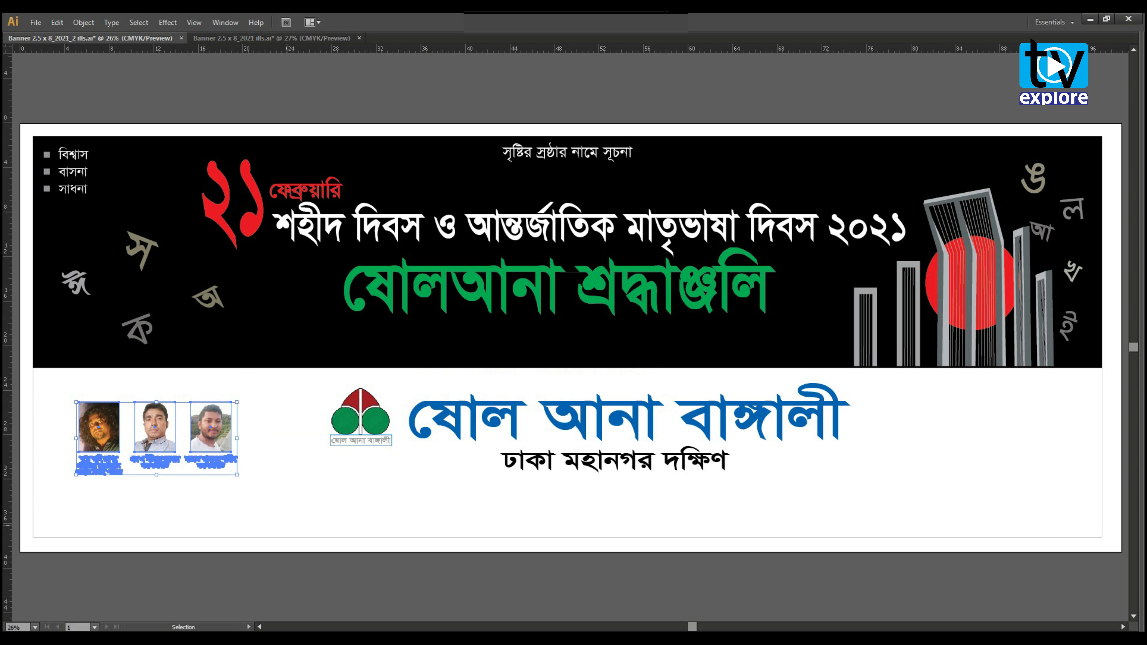
pyautogui.click(315, 576)
# In Banner 2.5 x 8_2021 ills.ai, select the red bottom strip together with its white slogan and copy them.
pyautogui.click(271, 38)
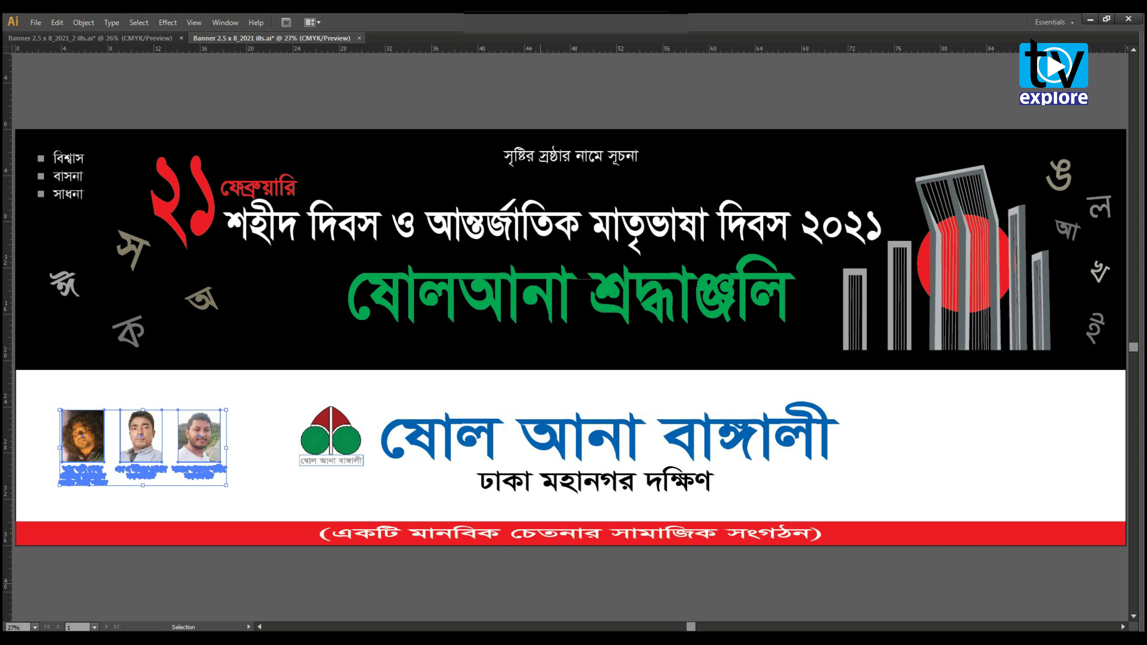
pyautogui.click(640, 580)
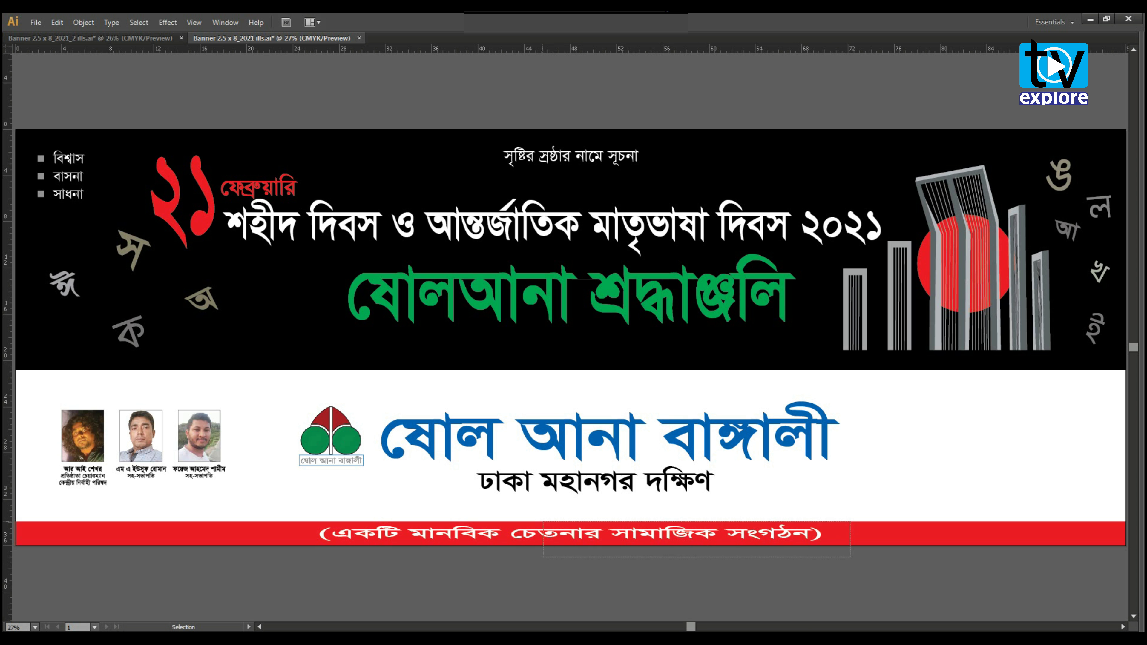
pyautogui.click(663, 535)
pyautogui.keyDown('shift'); pyautogui.click(654, 543); pyautogui.keyUp('shift')
pyautogui.hotkey('ctrl', 'g')
pyautogui.press('a')
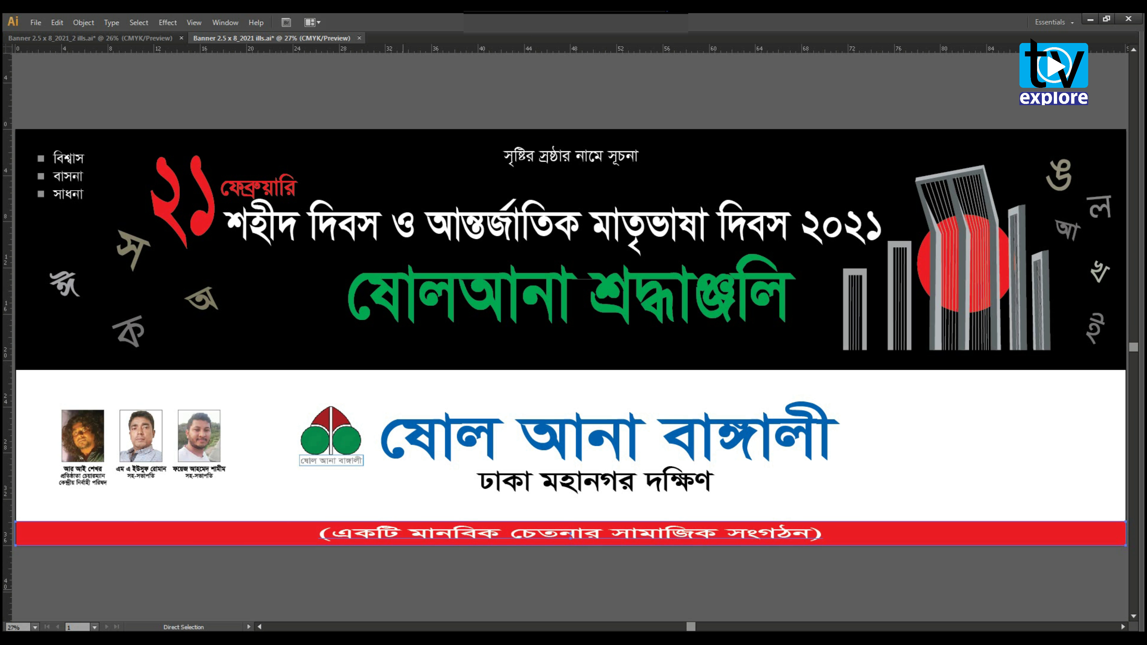
pyautogui.hotkey('ctrl', 'c')
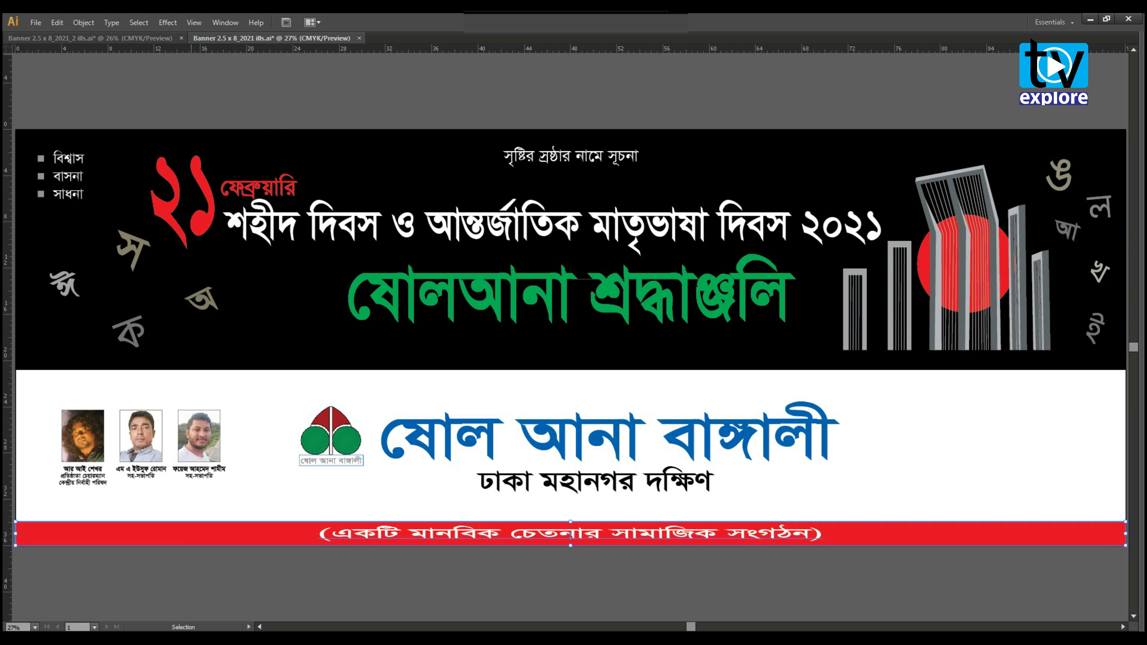
# Paste the strip and slogan into Banner 2.5 x 8_2021_2 ills.ai and align the red strip with the artboard's bottom edge.
pyautogui.click(149, 38)
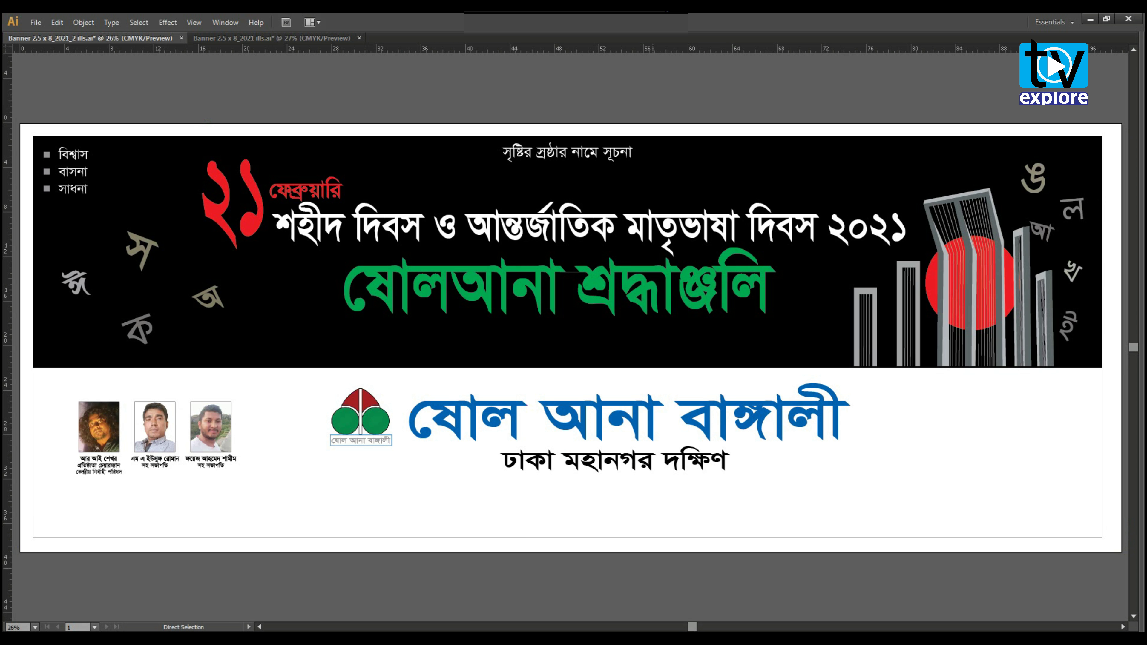
pyautogui.hotkey('ctrl', 'v')
pyautogui.moveTo(1075, 339); pyautogui.dragTo(1102, 519)
pyautogui.click(794, 587)
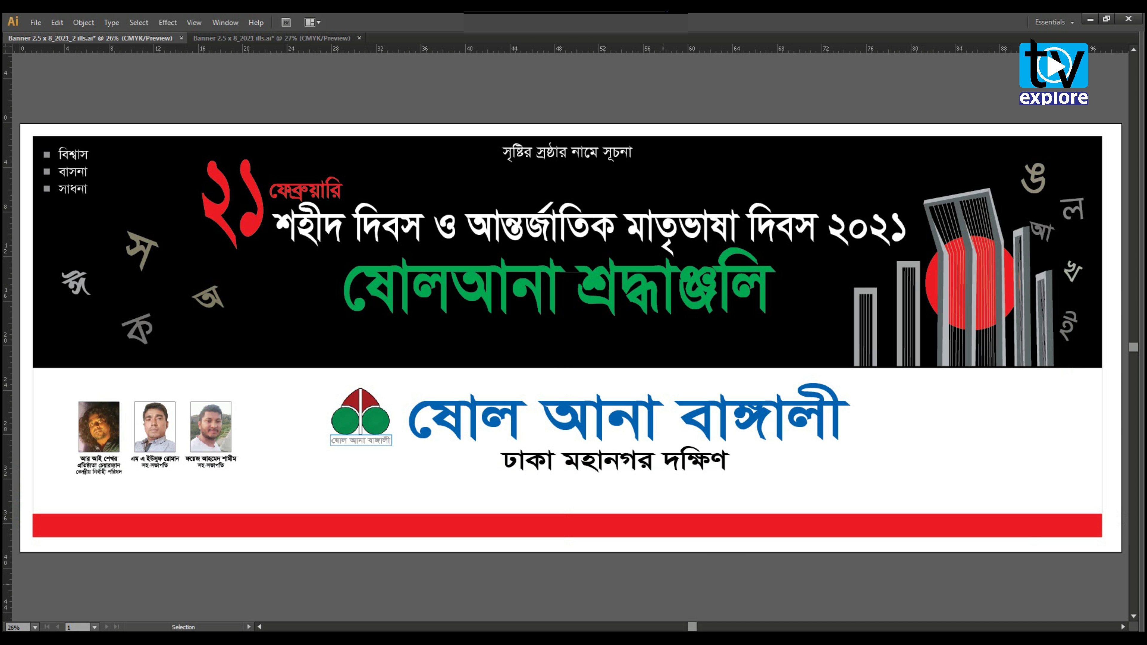
# Move the logo and organisation name block slightly down, and place the white slogan on the red bottom strip.
pyautogui.hotkey('ctrl', 'Tab')
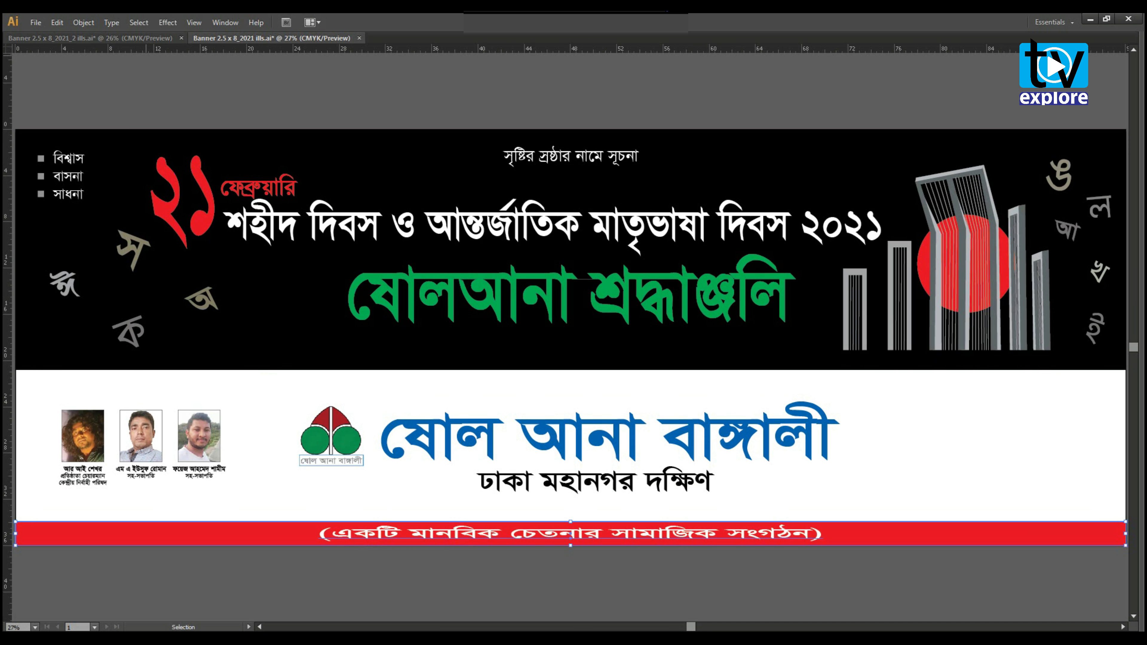
pyautogui.hotkey('ctrl', 'Tab')
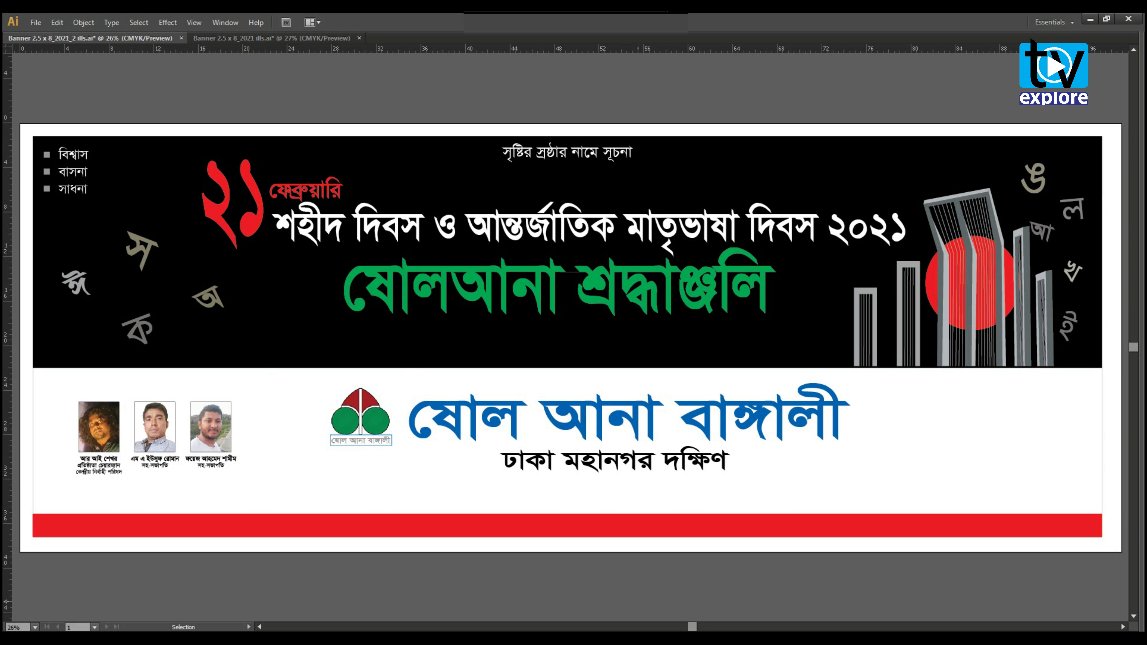
pyautogui.click(631, 421)
pyautogui.moveTo(631, 421); pyautogui.dragTo(631, 431)
pyautogui.click(679, 585)
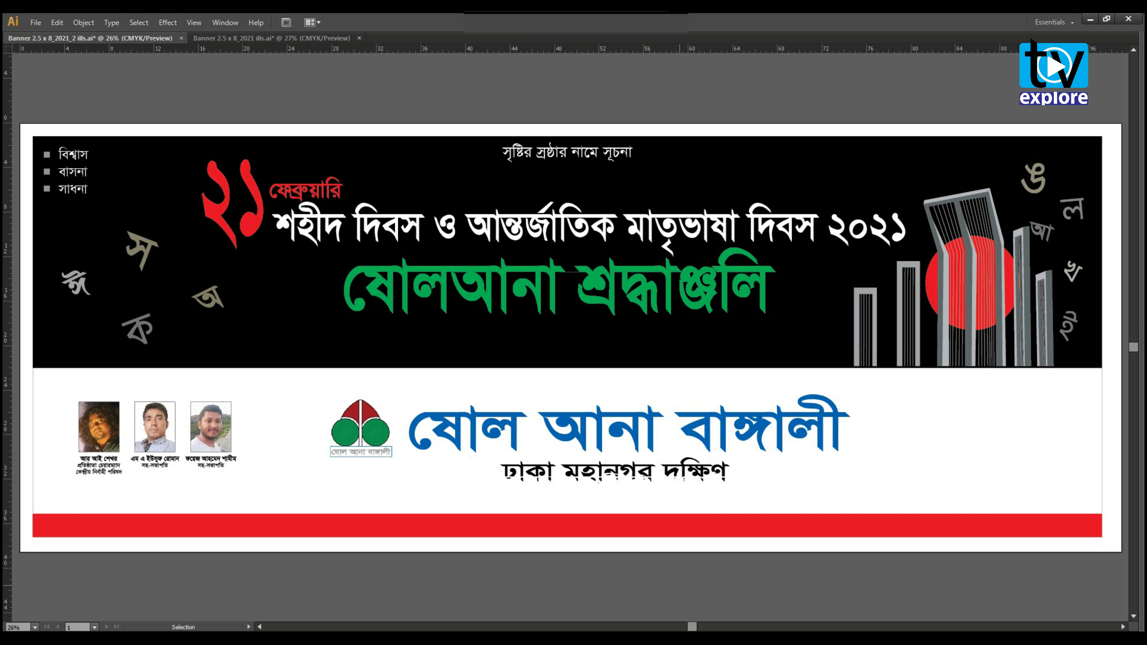
pyautogui.moveTo(511, 484); pyautogui.dragTo(511, 531)
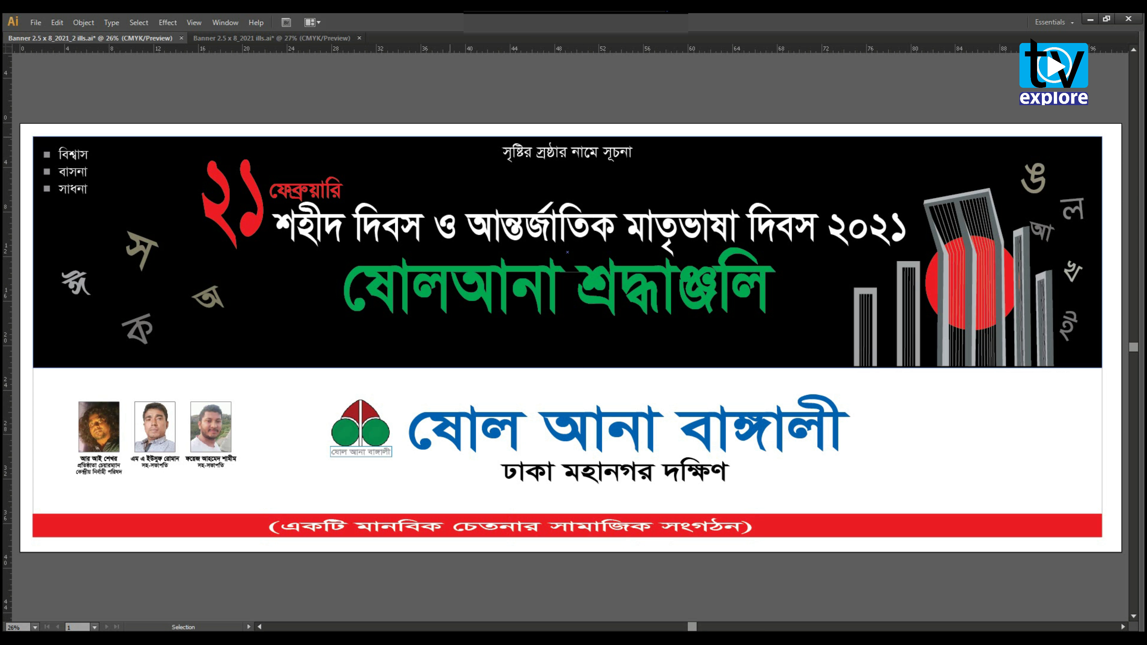
pyautogui.click(271, 38)
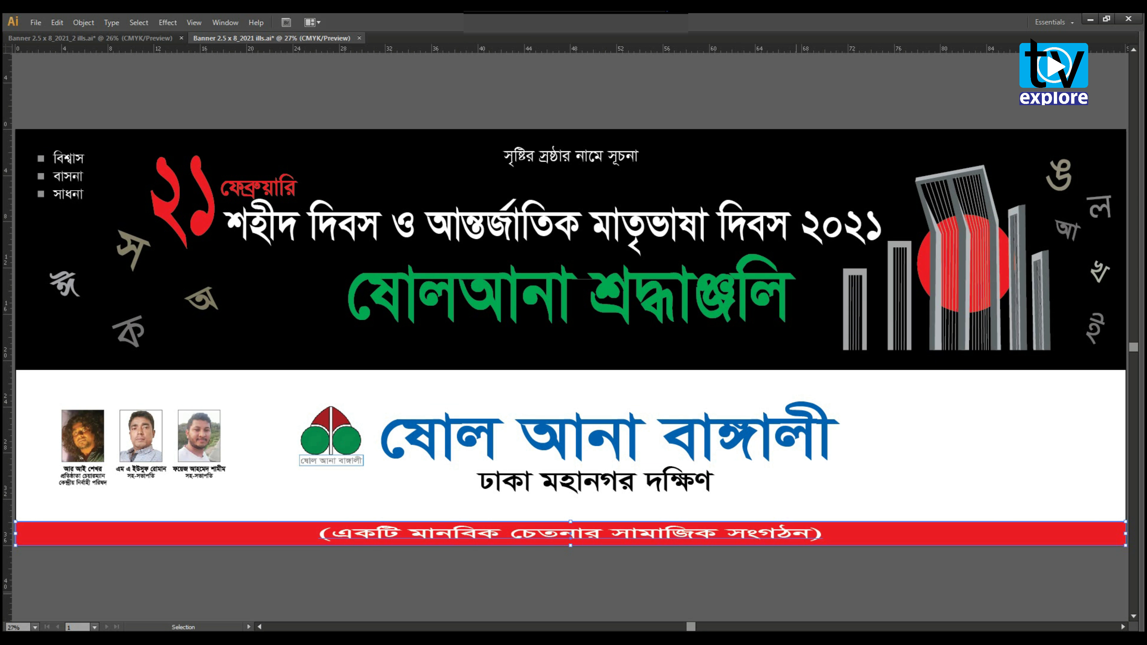
pyautogui.click(795, 593)
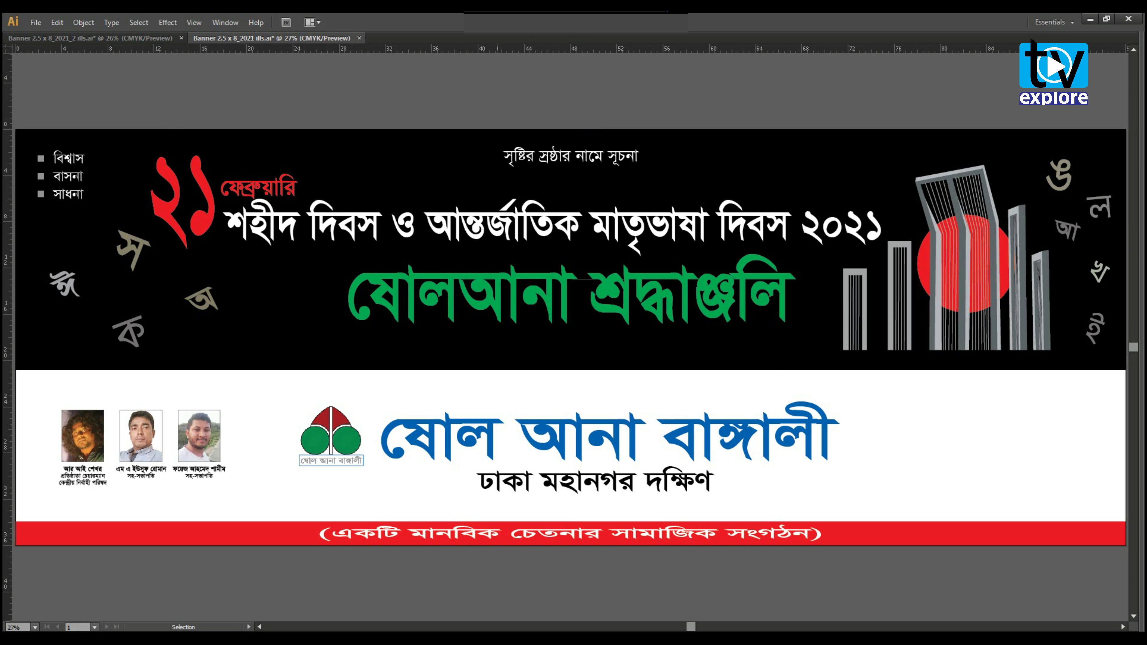
pyautogui.hotkey('alt', 'Tab')
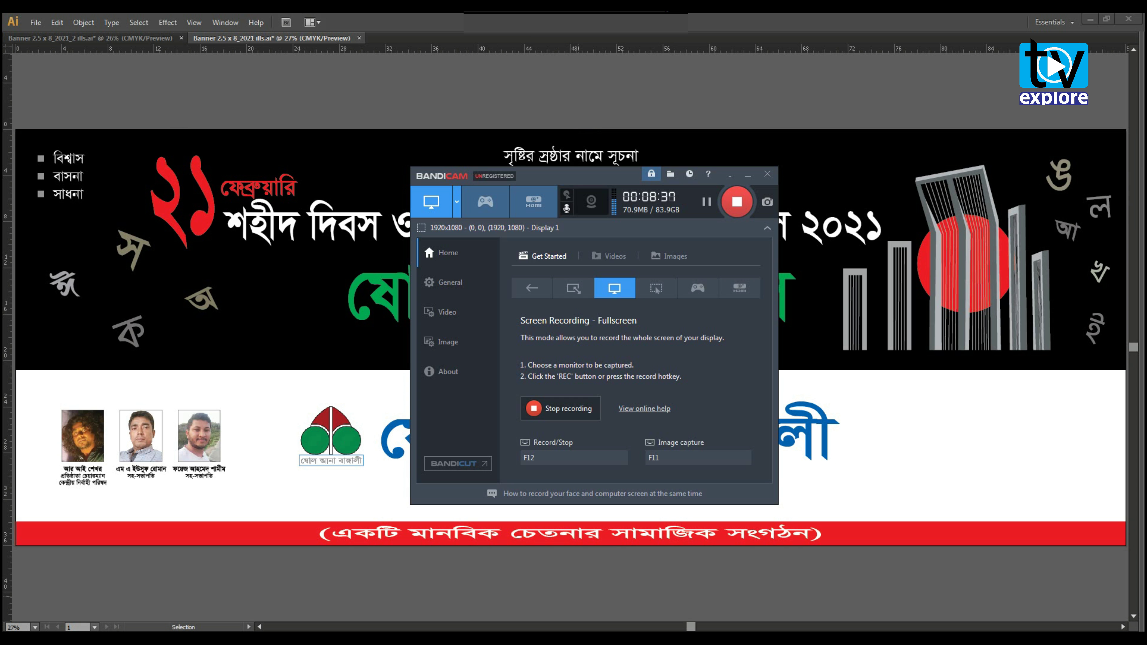
# In Banner 2.5 x 8_2021_2 ills.ai, move the logo and organisation name block slightly down and enlarge it from its centre.
pyautogui.hotkey('alt', 'Tab')
pyautogui.click(135, 38)
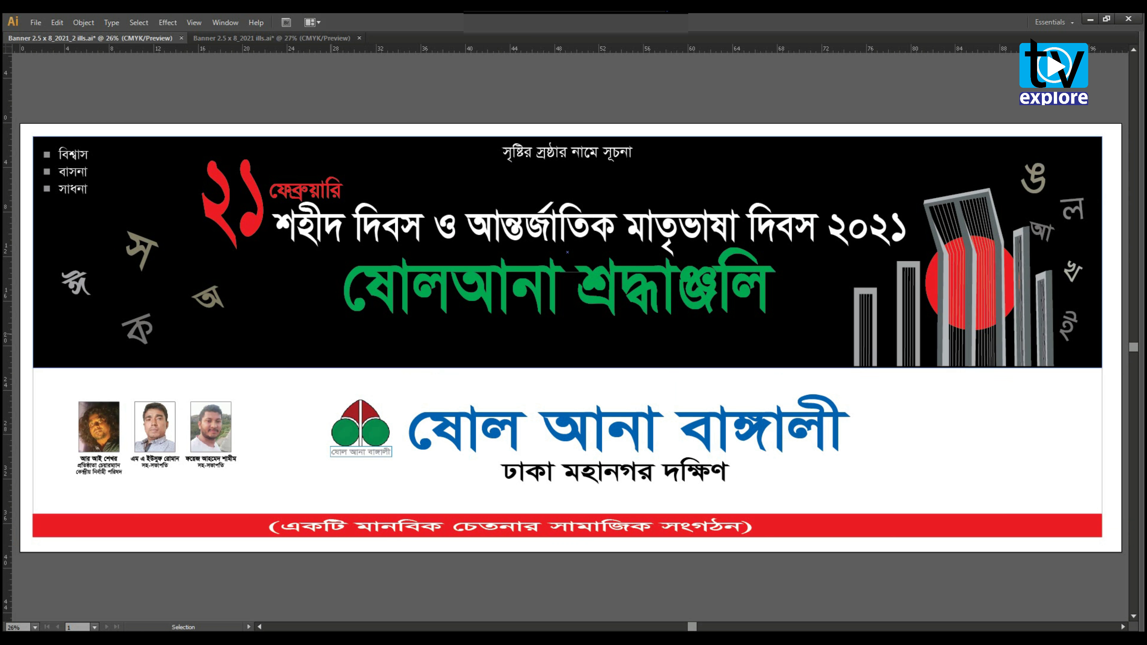
pyautogui.click(685, 589)
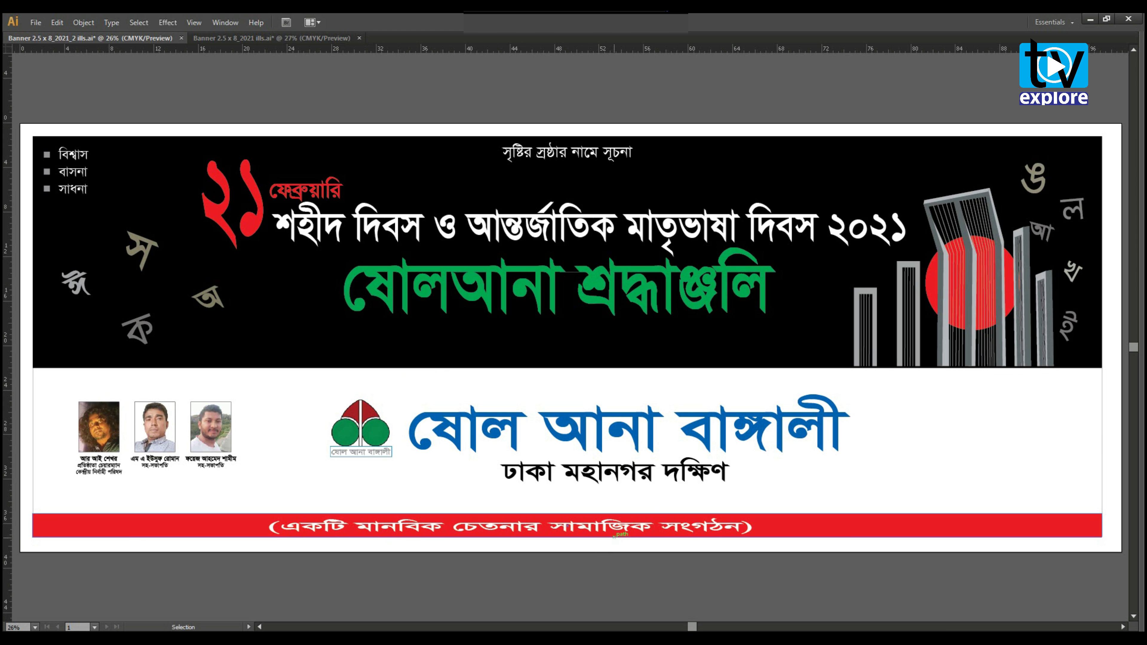
pyautogui.click(621, 526)
pyautogui.click(687, 435)
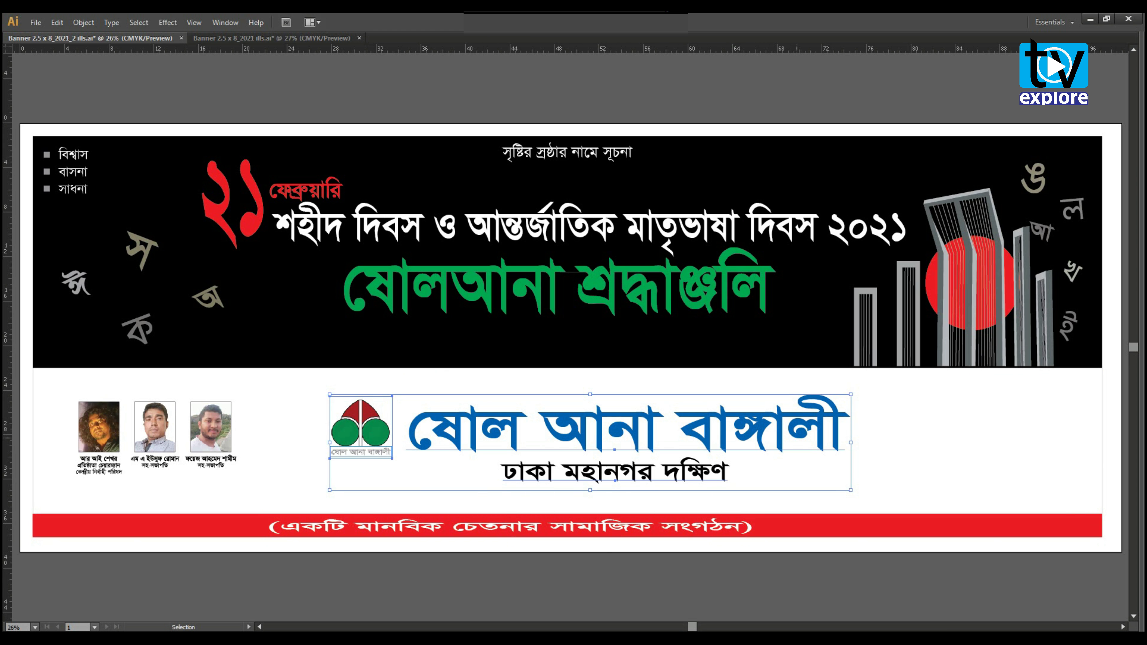
pyautogui.moveTo(796, 438); pyautogui.dragTo(804, 442)
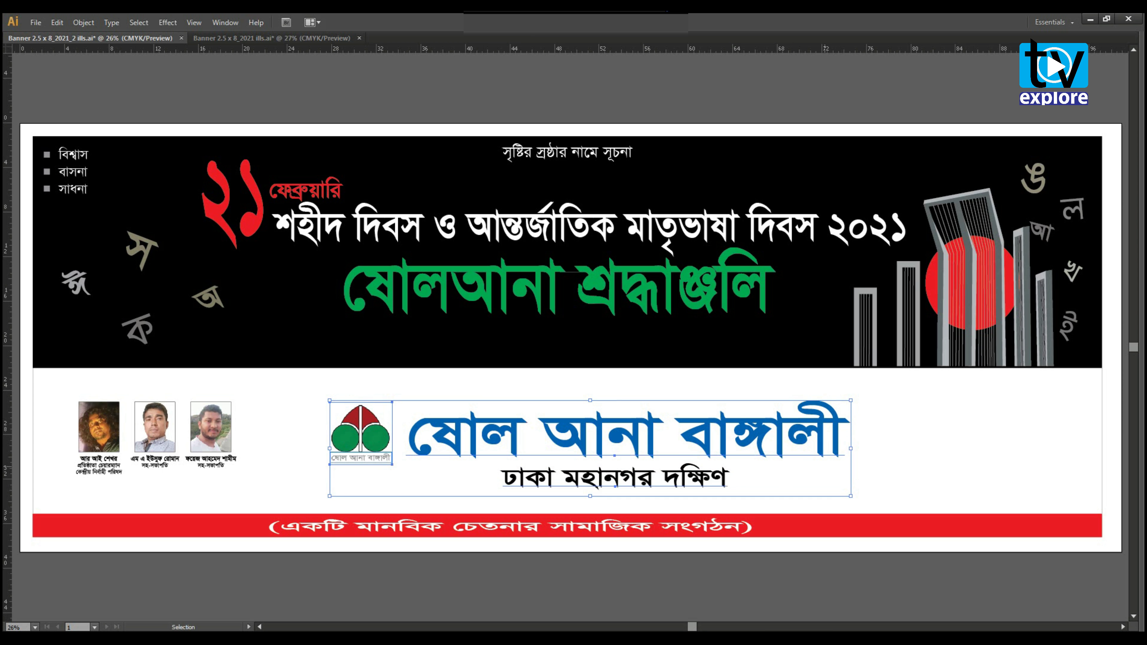
pyautogui.press('alt')
pyautogui.moveTo(850, 400); pyautogui.dragTo(883, 394)
# Check the character settings and font size of the blue organisation name.
pyautogui.press('Tab')
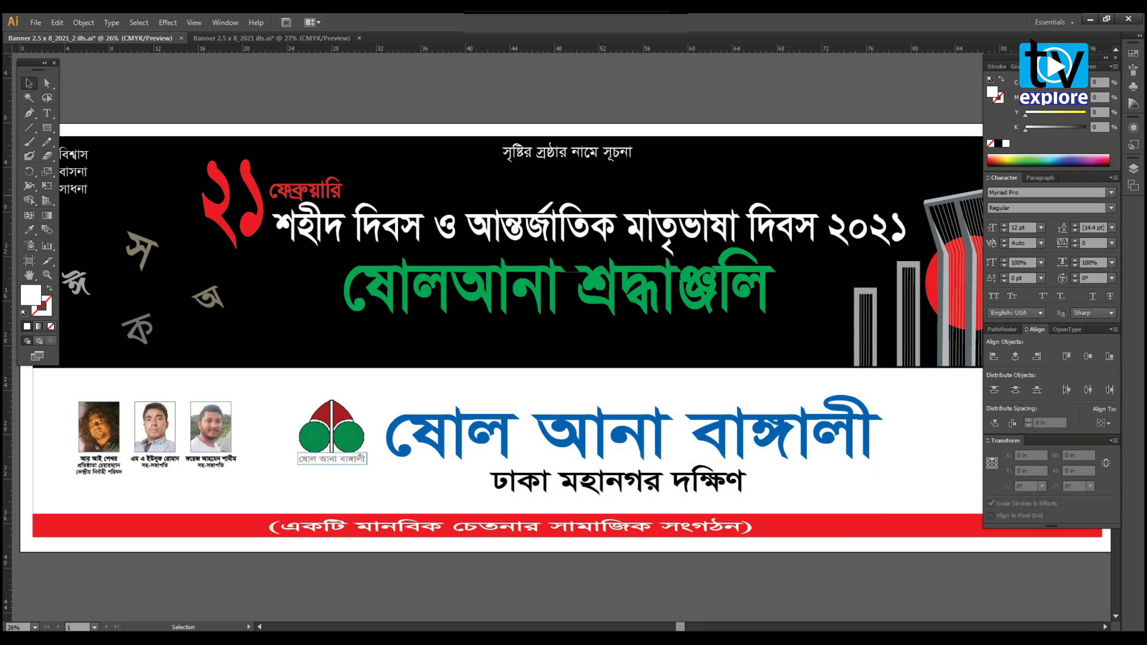
pyautogui.press('t')
pyautogui.moveTo(361, 434); pyautogui.dragTo(876, 434)
pyautogui.click(1032, 228)
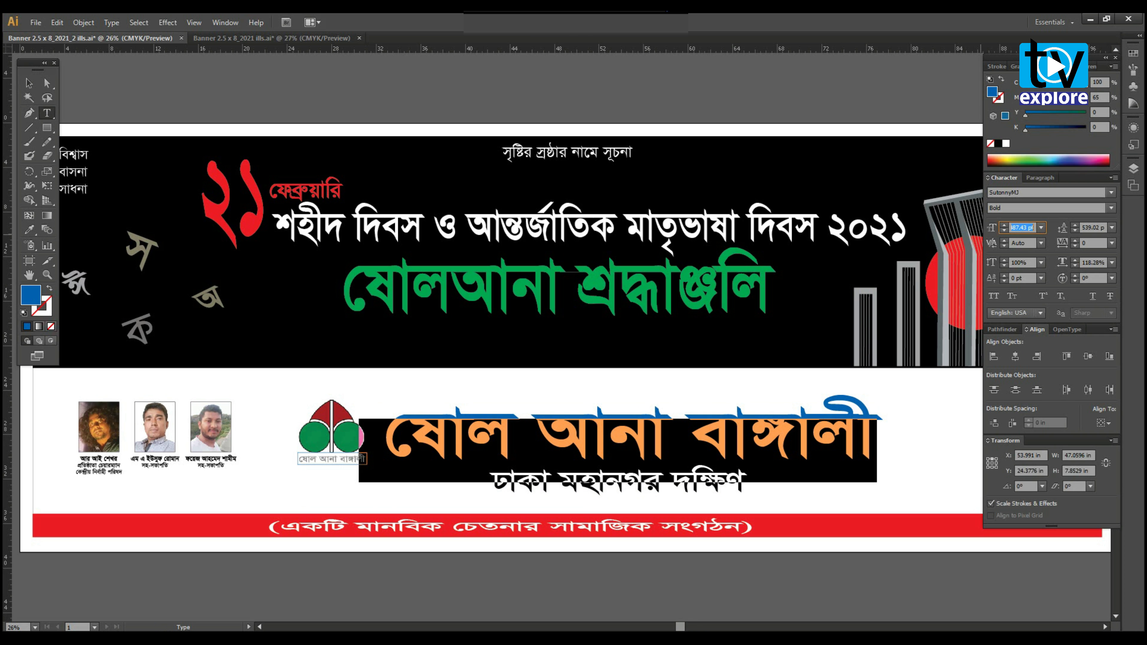
pyautogui.click(1017, 228)
pyautogui.click(753, 478)
pyautogui.click(29, 84)
pyautogui.click(370, 393)
pyautogui.press('Tab')
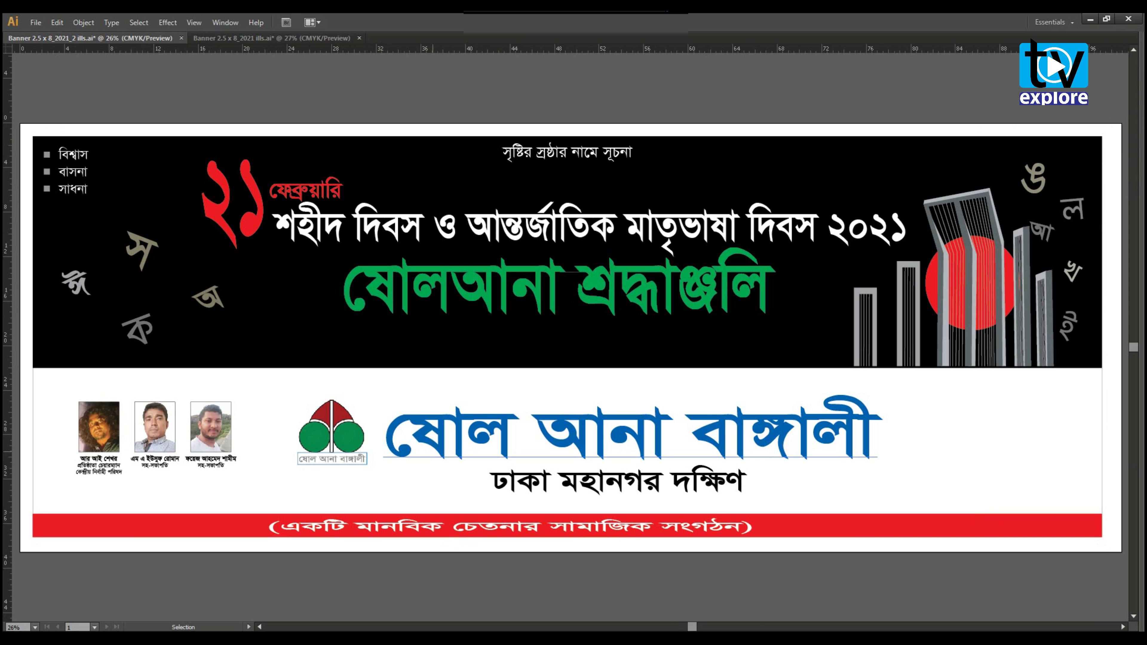
# Move the enlarged logo and organisation name block slightly up within the white area.
pyautogui.click(357, 432)
pyautogui.click(727, 585)
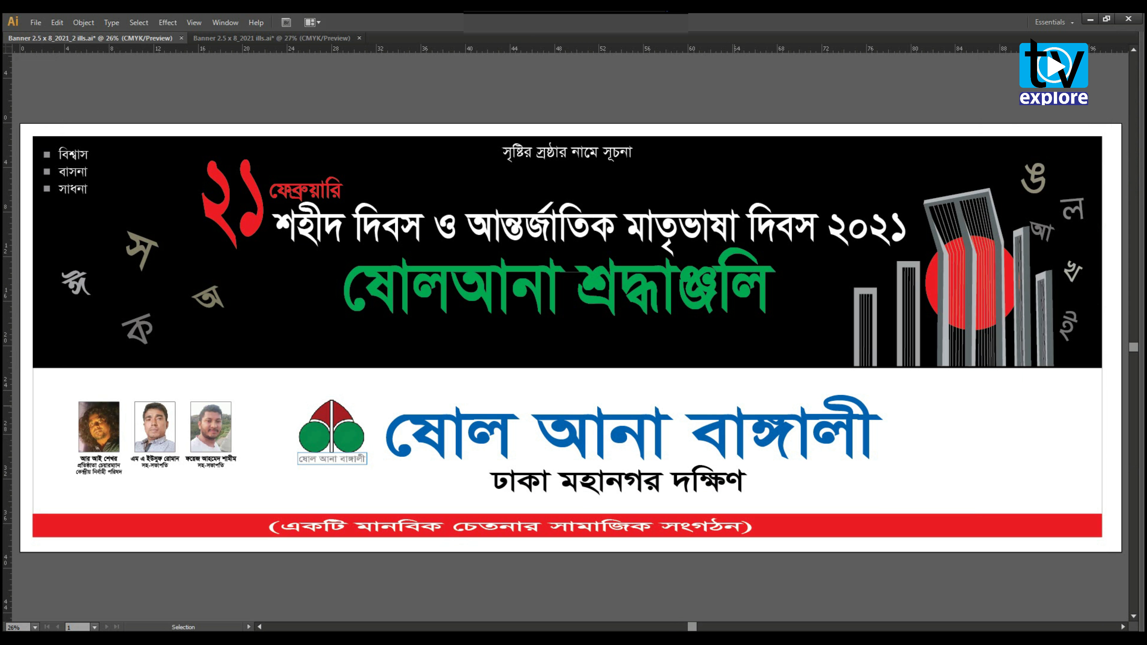
pyautogui.click(743, 425)
pyautogui.moveTo(743, 426); pyautogui.dragTo(743, 422)
pyautogui.click(749, 585)
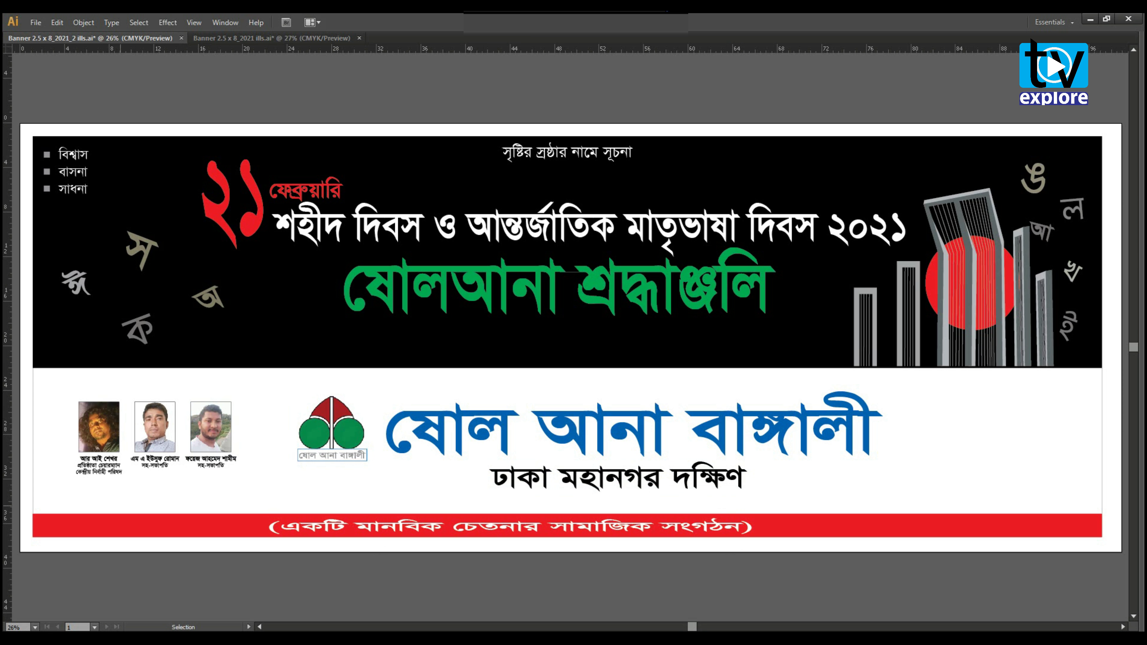
# Examine the three captioned portraits and the logo up close.
pyautogui.moveTo(63, 393); pyautogui.dragTo(374, 493)
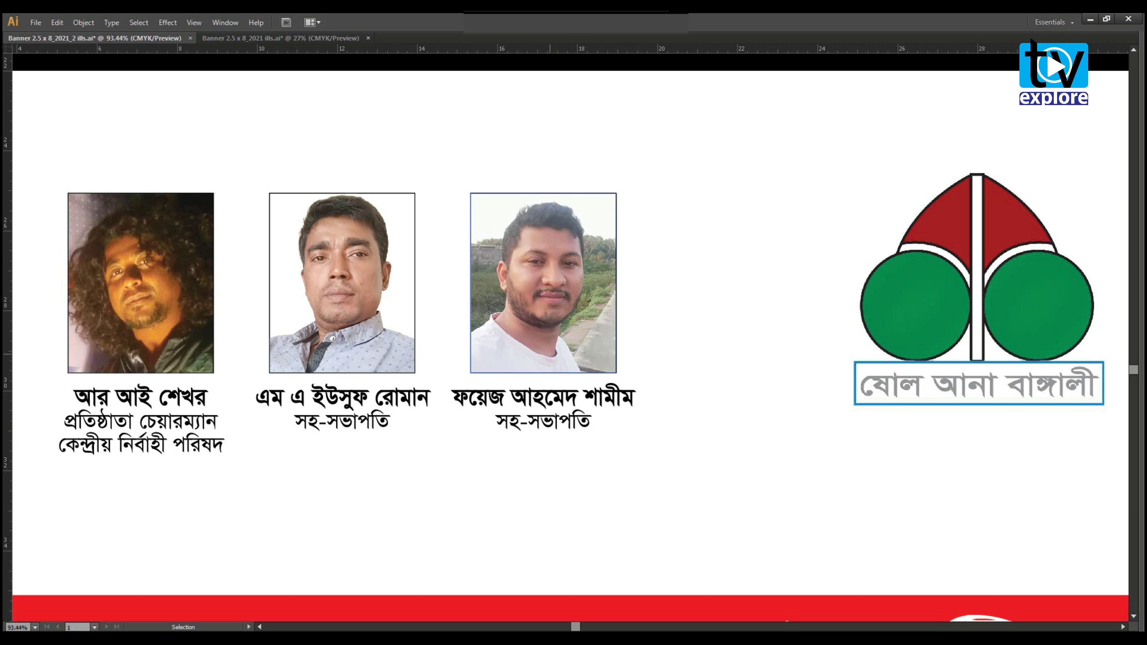
pyautogui.press('a')
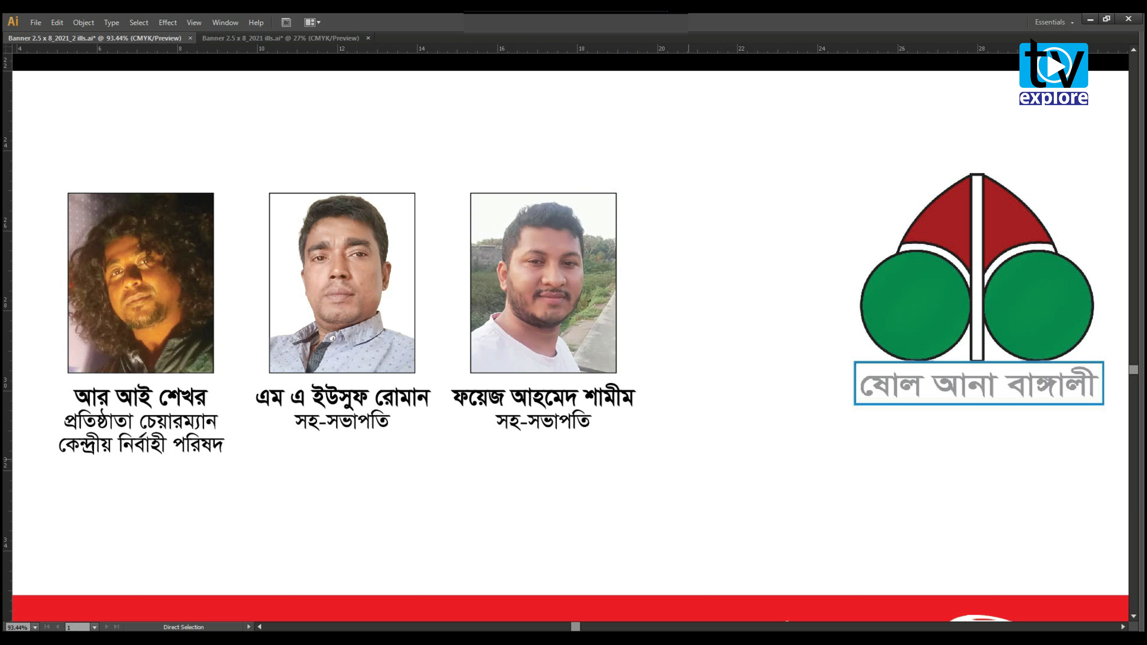
pyautogui.hotkey('ctrl', '-')
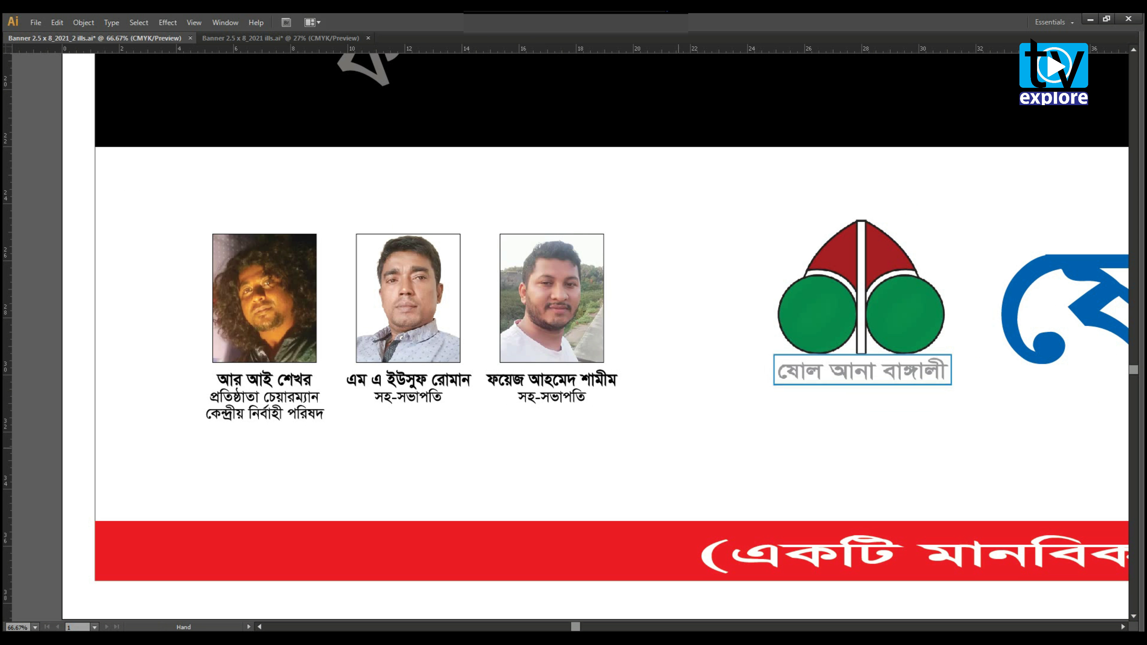
pyautogui.moveTo(125, 229); pyautogui.dragTo(1143, 442)
pyautogui.press('v')
pyautogui.hotkey('ctrl', 'space')
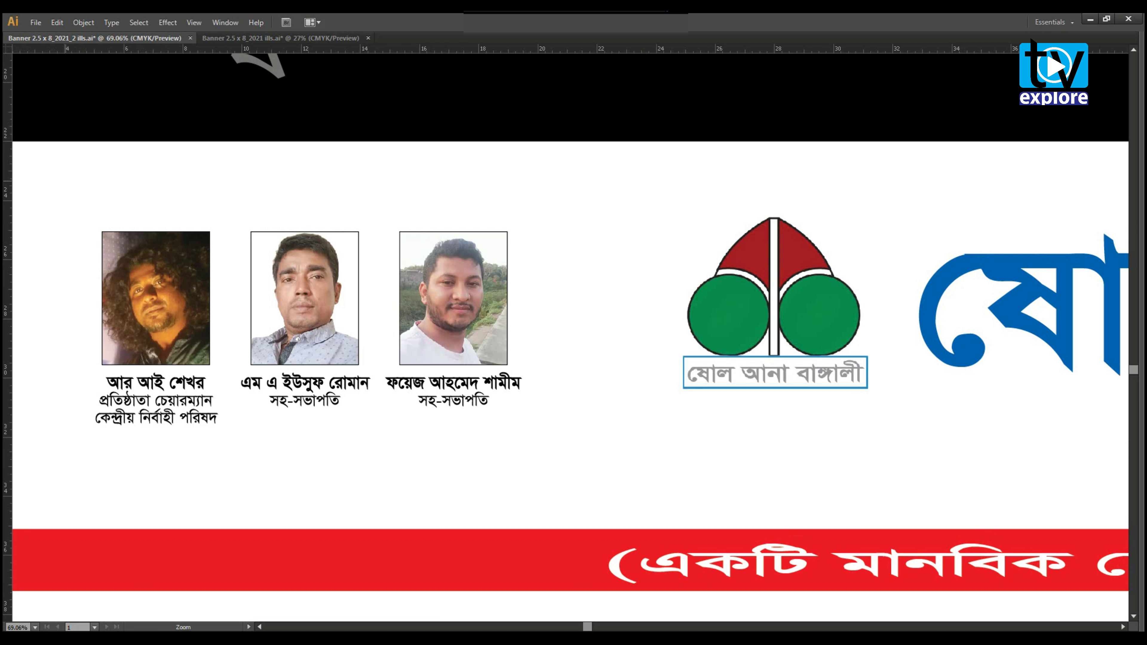
pyautogui.moveTo(59, 177); pyautogui.dragTo(683, 474)
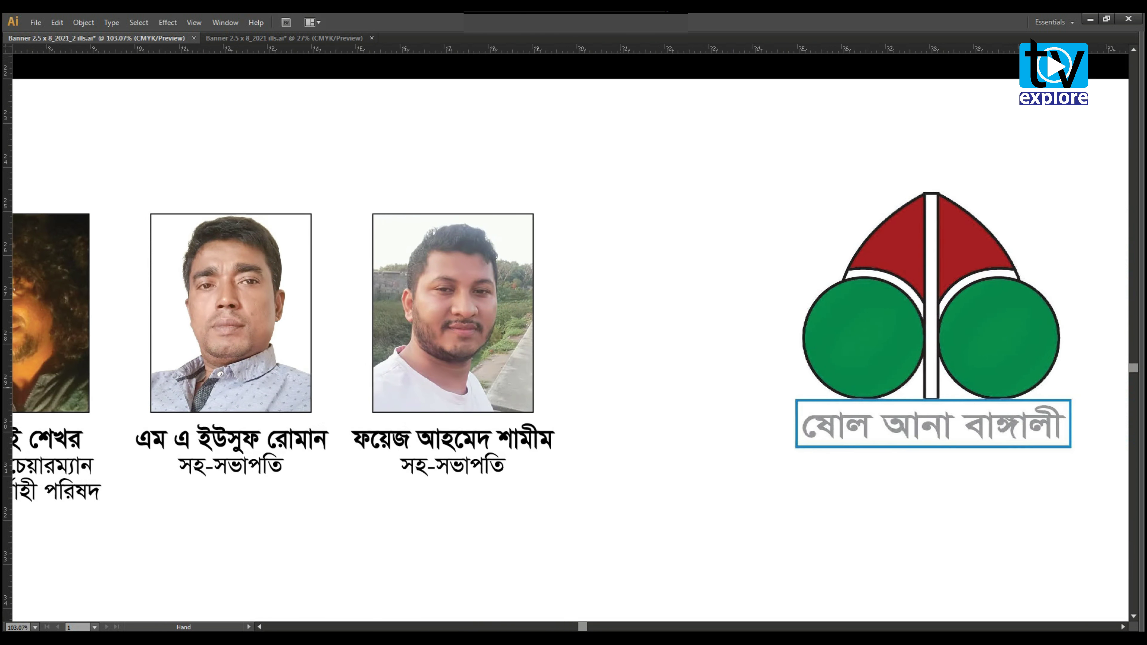
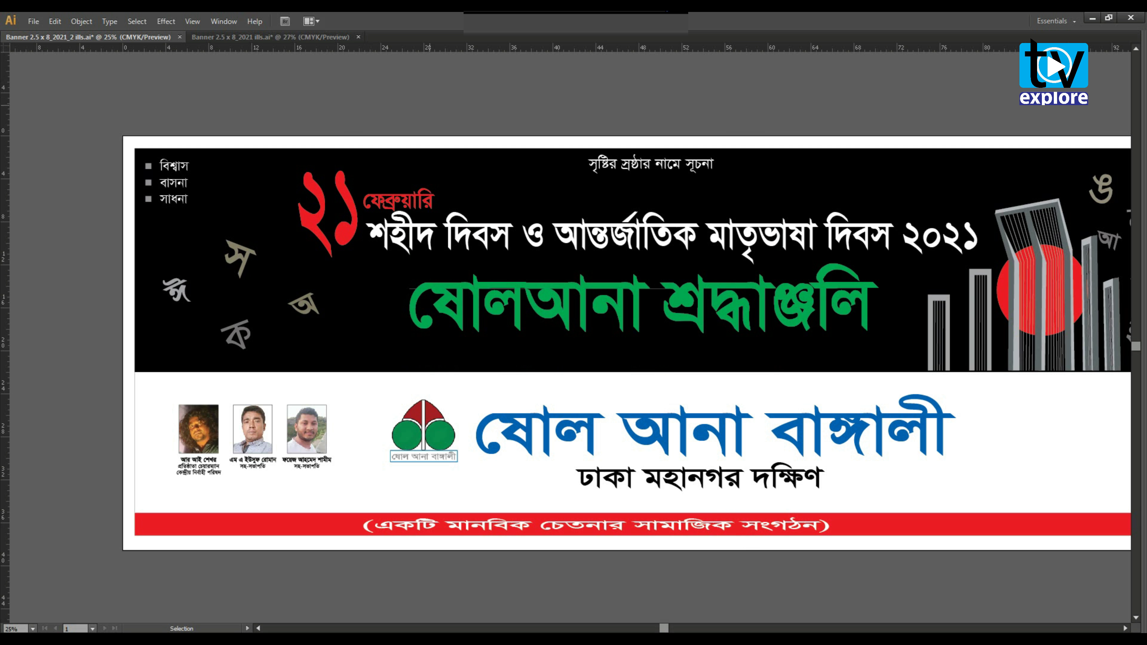
# Widen the green heading on the black area slightly and equally on both sides.
pyautogui.press('space')
pyautogui.moveTo(430, 105); pyautogui.dragTo(373, 99)
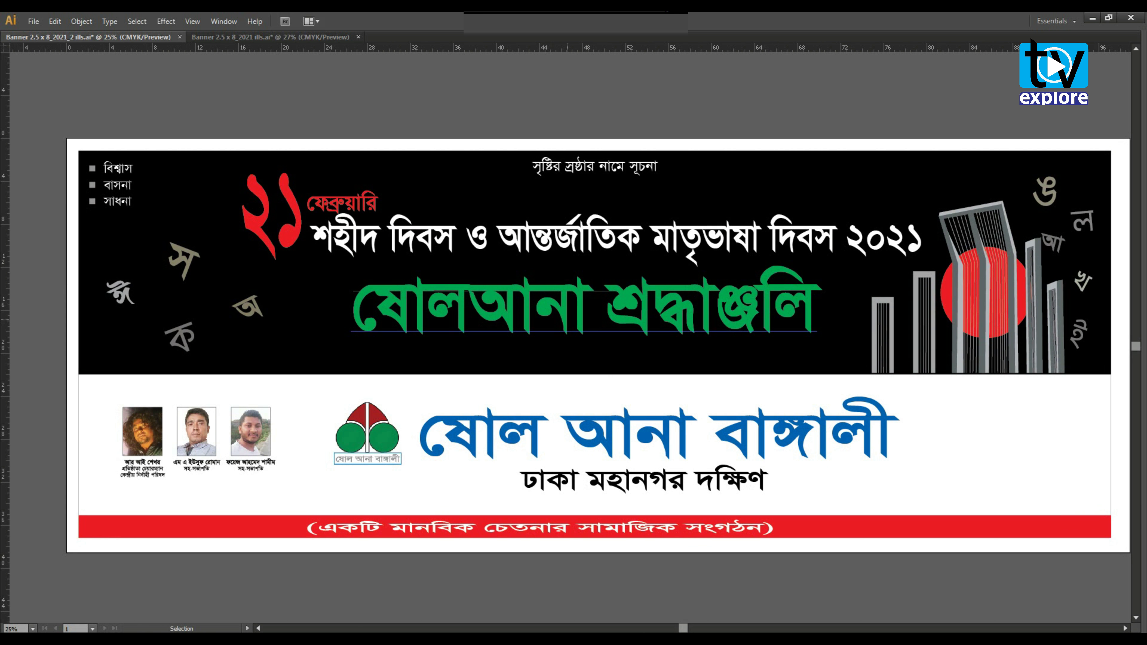
pyautogui.click(581, 320)
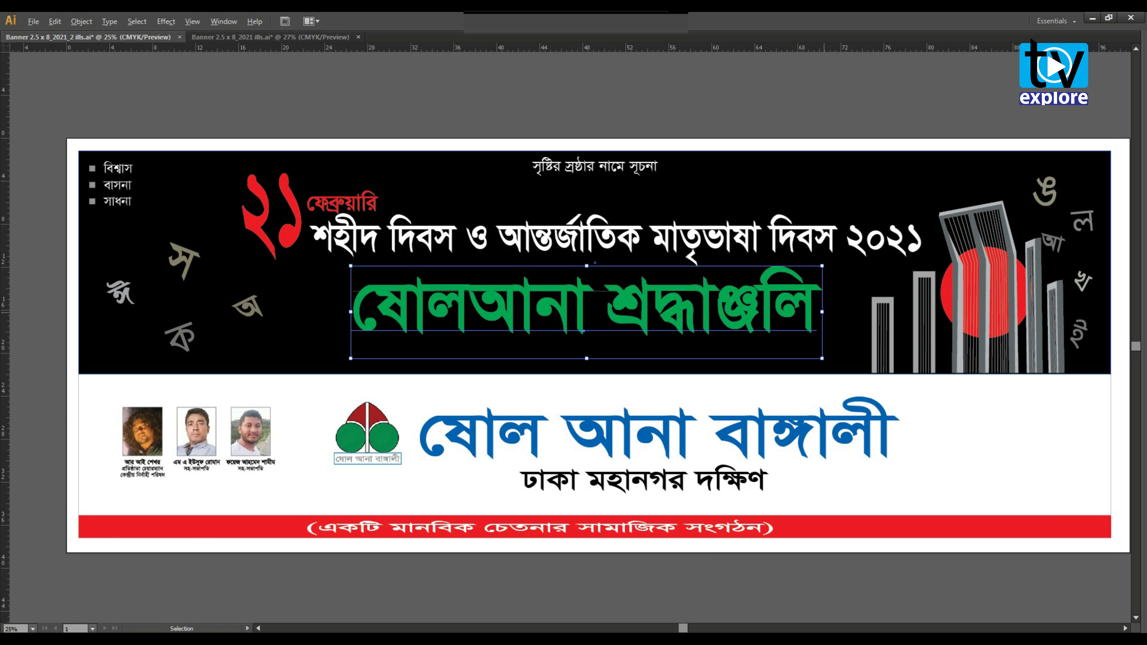
pyautogui.moveTo(822, 312); pyautogui.dragTo(828, 312)
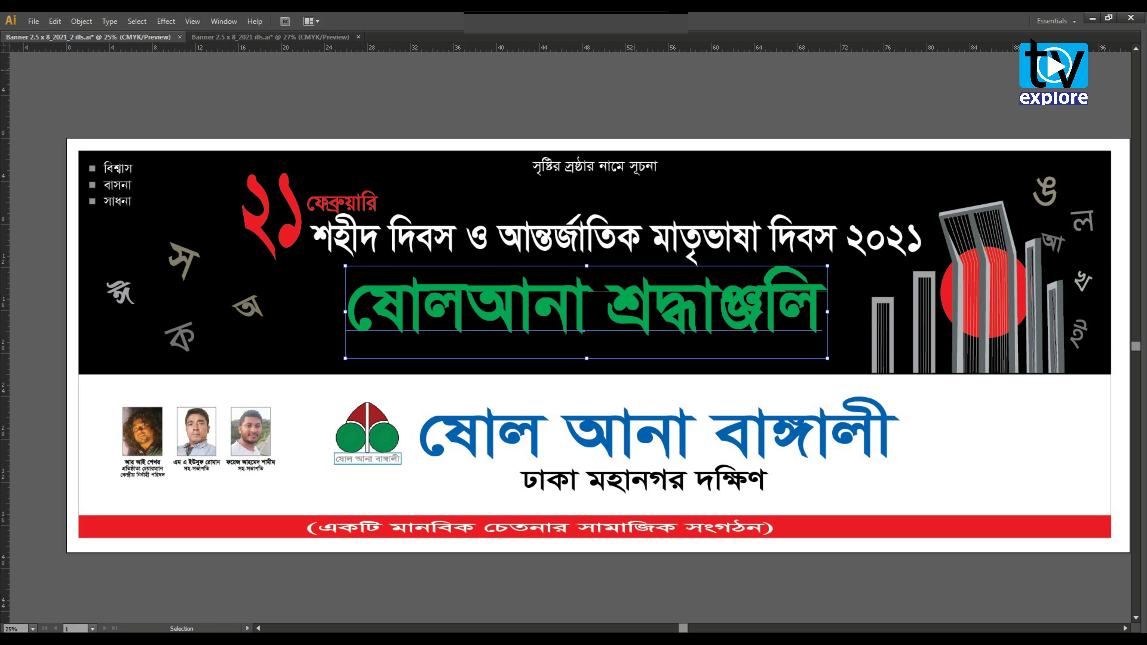
pyautogui.click(634, 70)
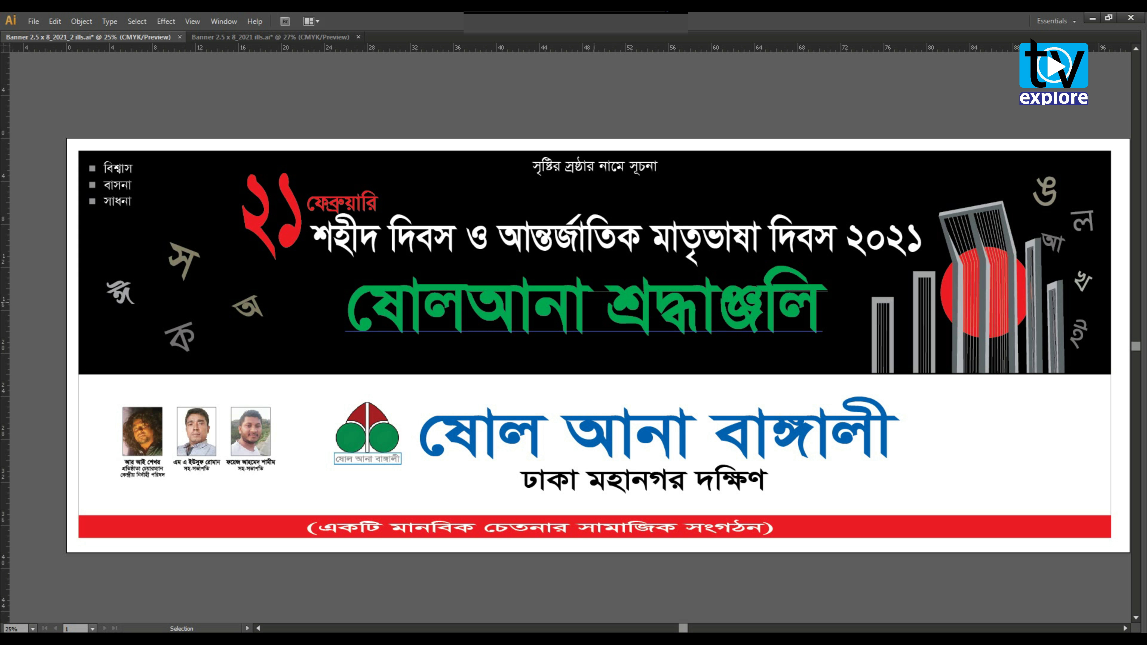
pyautogui.click(594, 302)
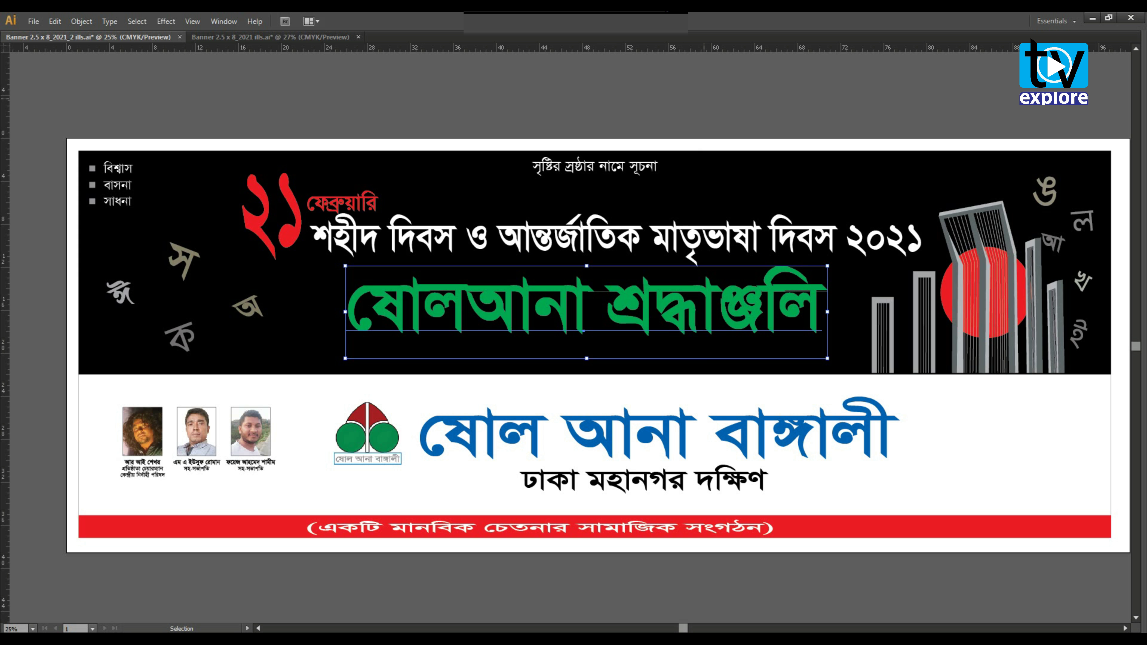
pyautogui.click(704, 98)
# Colour the green heading's second word, শ্রদ্ধাঞ্জলি, red with C 0, M 100, Y 100.
pyautogui.press('Tab')
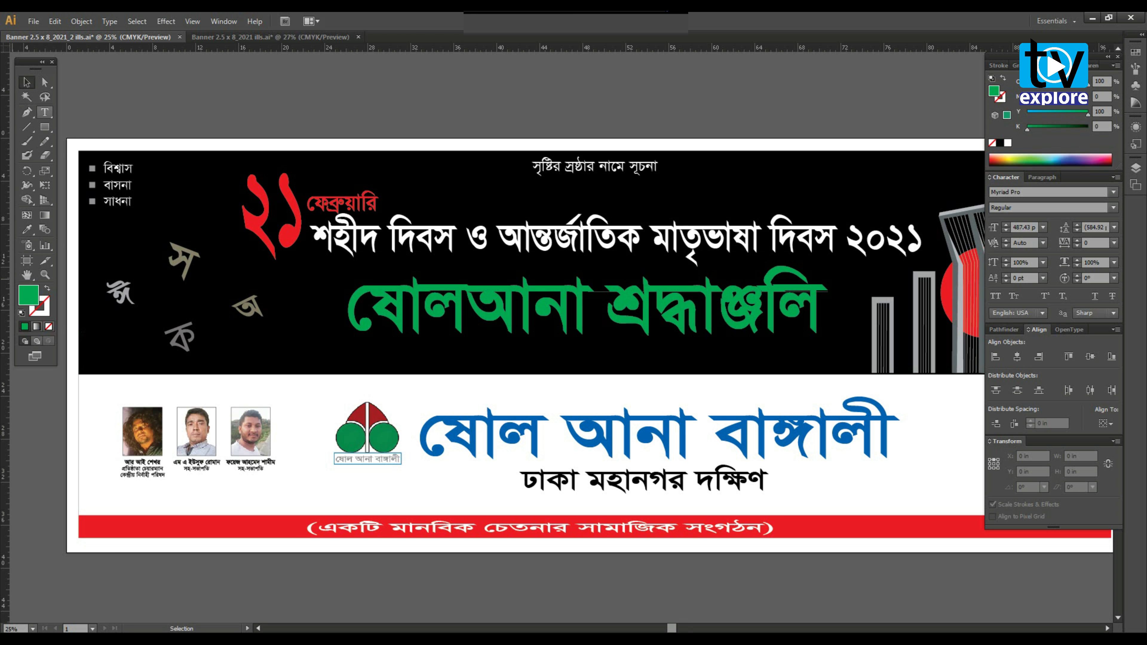
pyautogui.press('t')
pyautogui.moveTo(607, 305); pyautogui.dragTo(827, 305)
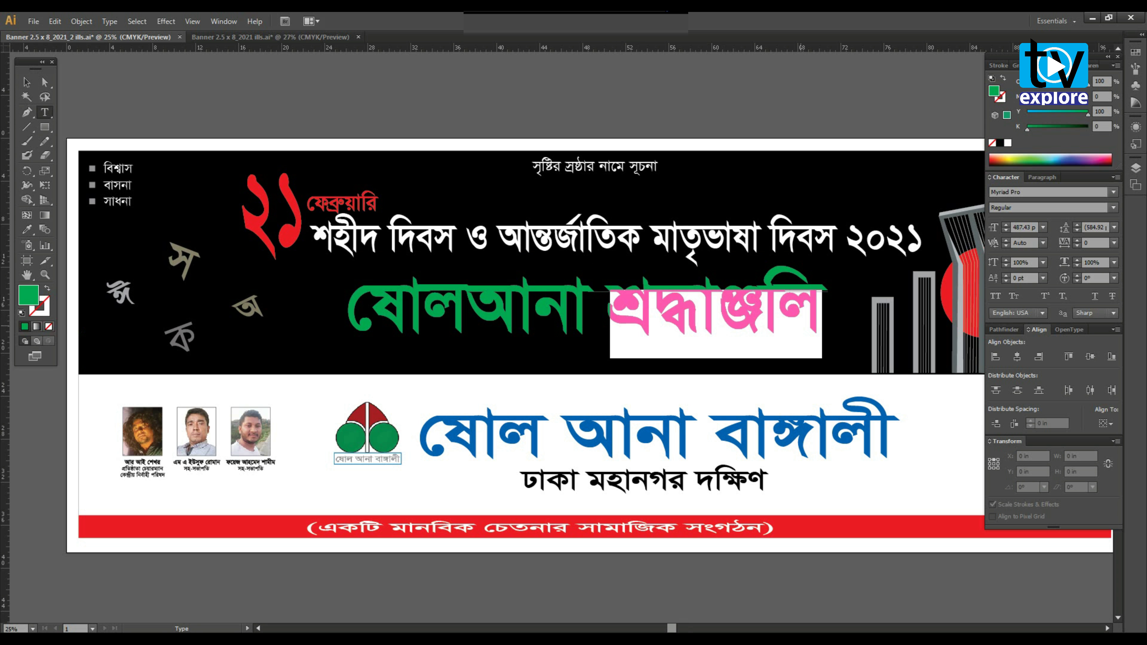
pyautogui.click(1088, 97)
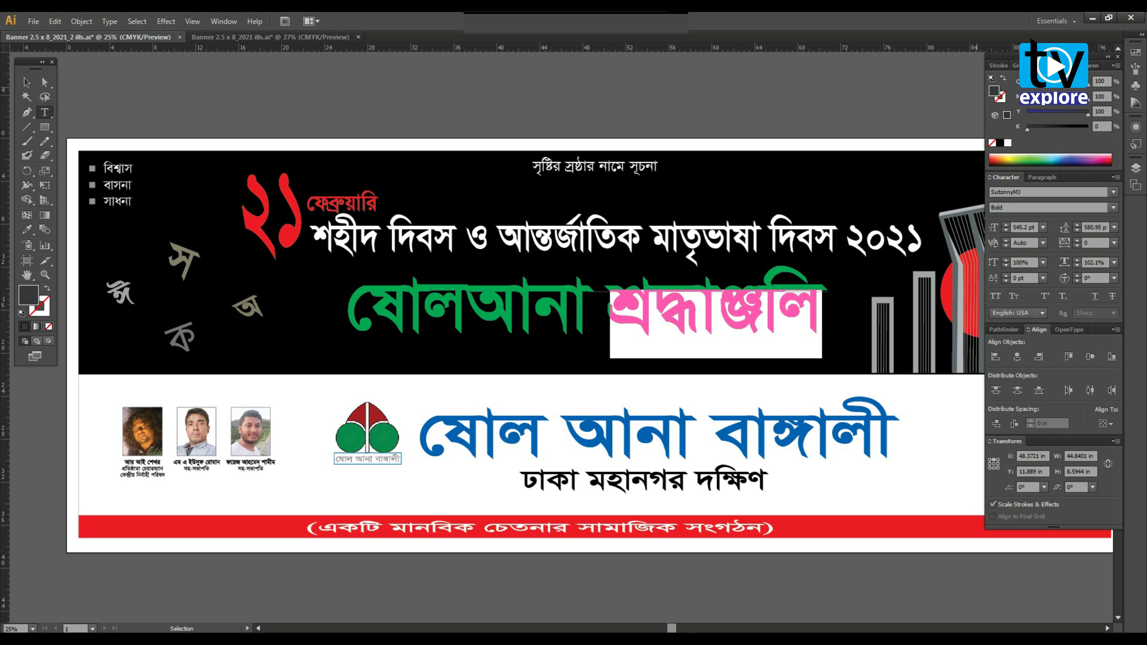
pyautogui.click(1027, 82)
pyautogui.keyDown('ctrl'); pyautogui.click(893, 94); pyautogui.keyUp('ctrl')
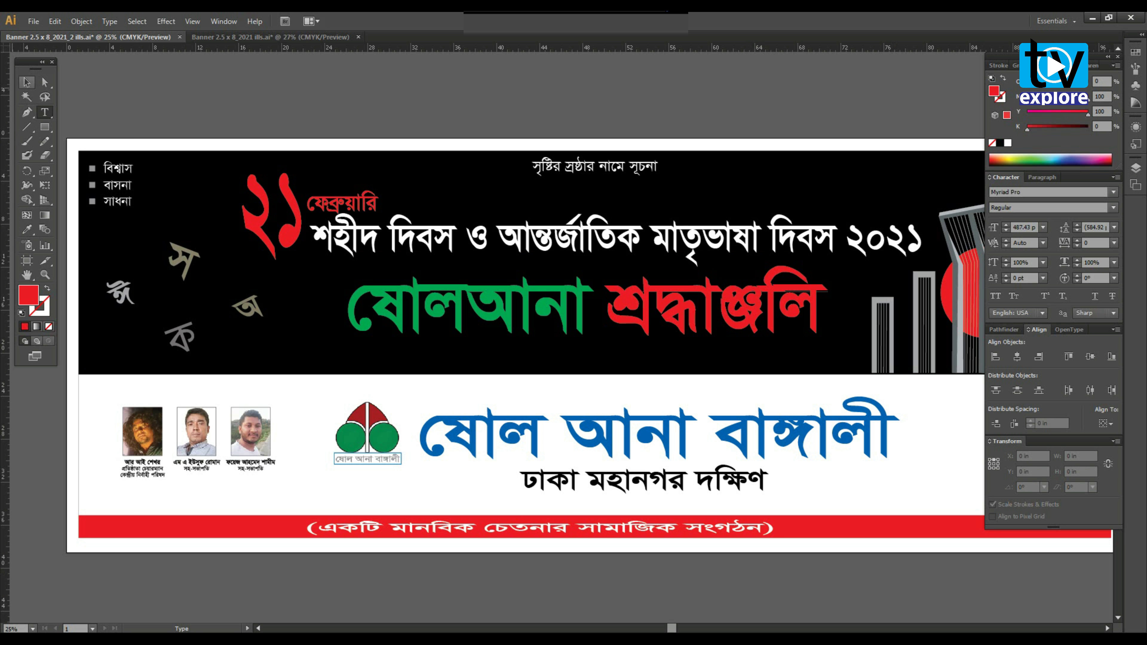
pyautogui.press('Tab')
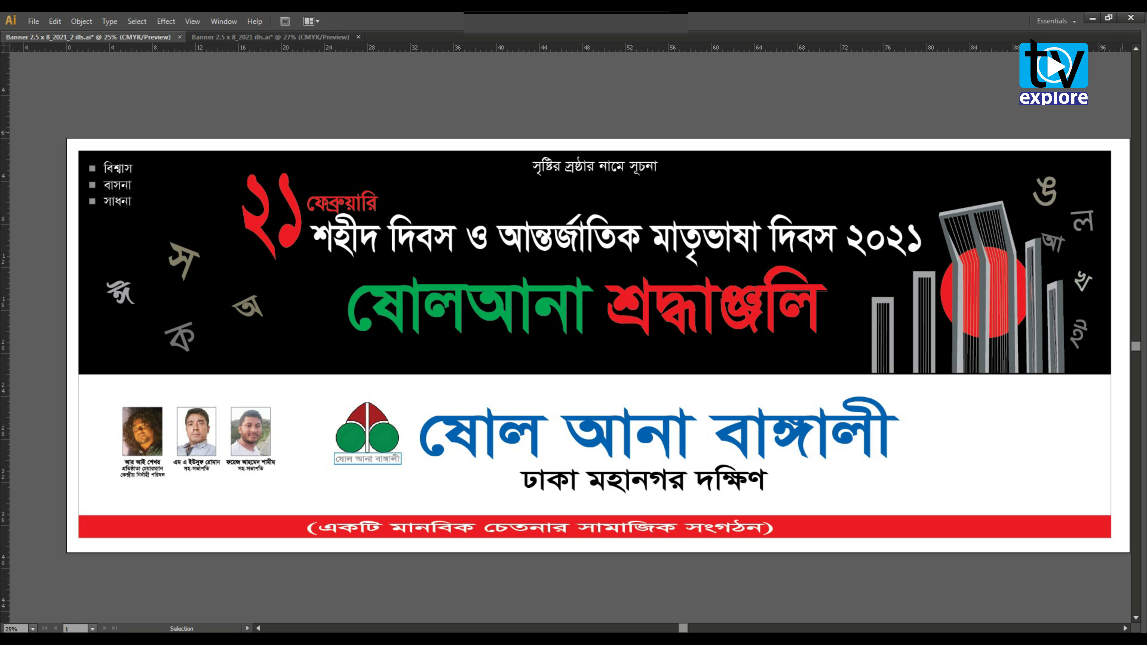
# Place a vertical guide at the middle of the red strip and centre the white slogan on it.
pyautogui.press('space')
pyautogui.moveTo(587, 113); pyautogui.dragTo(576, 112)
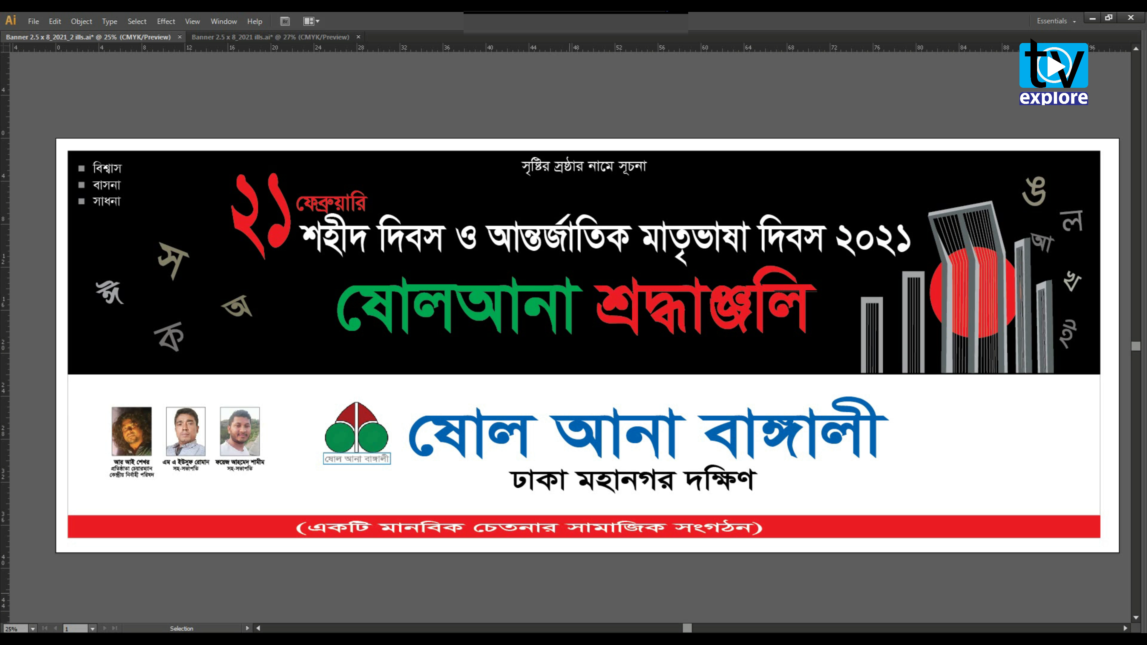
pyautogui.press('h')
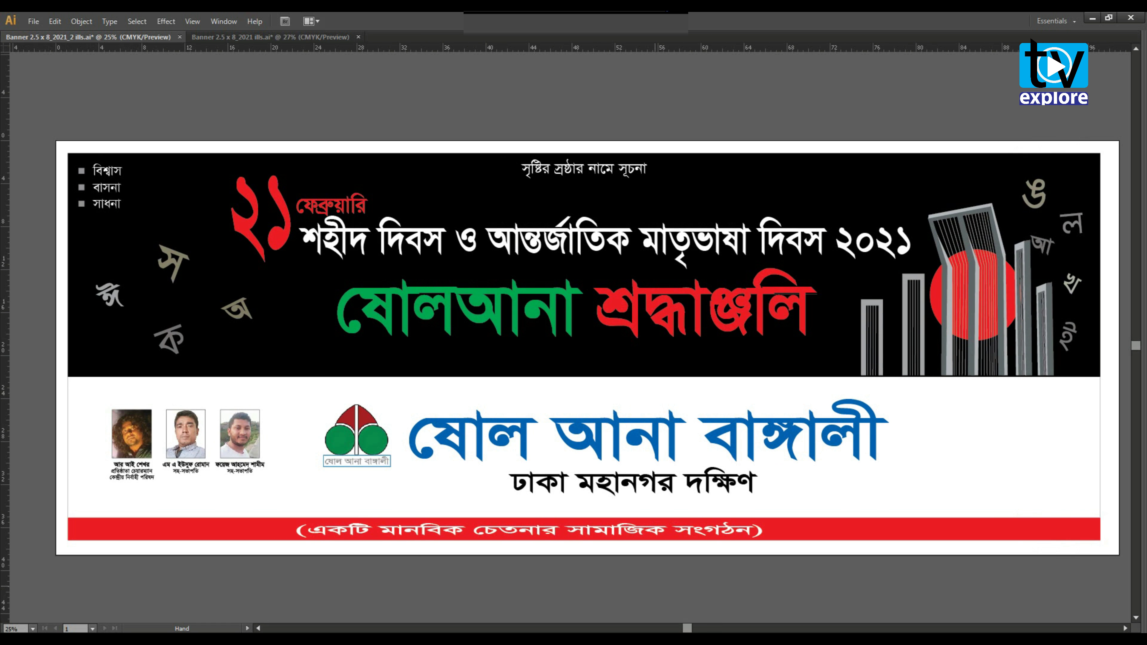
pyautogui.click(855, 518)
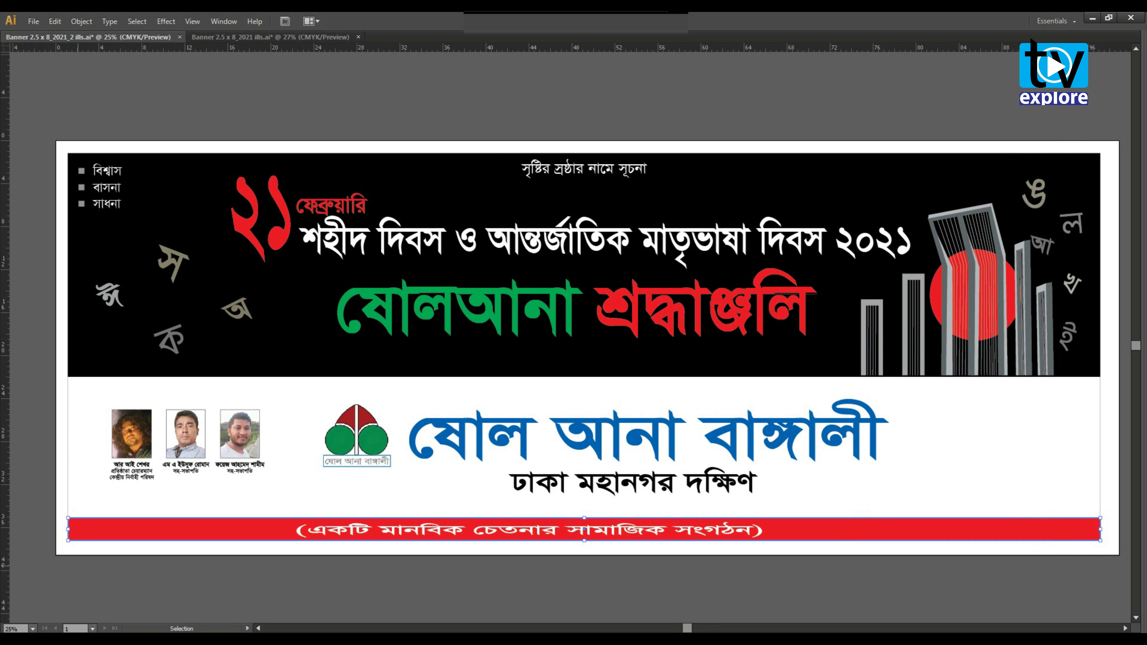
pyautogui.moveTo(6, 502); pyautogui.dragTo(593, 532)
pyautogui.click(533, 537)
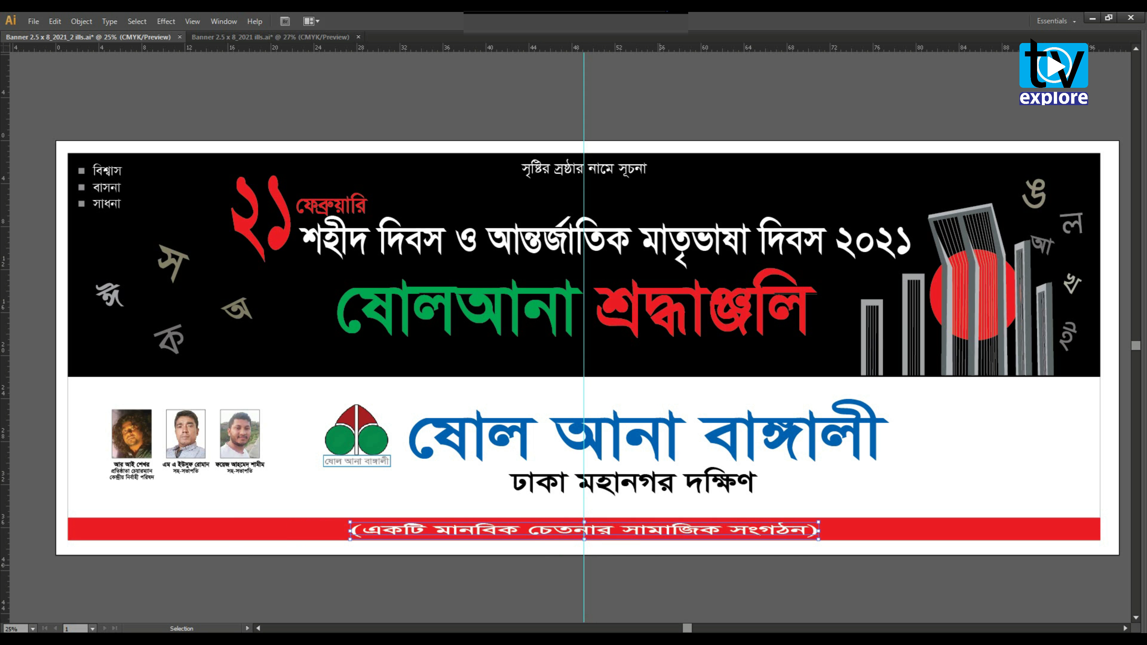
pyautogui.click(824, 578)
# Raise the red strip's upper edge slightly to make it taller, and nudge the slogan up to sit centrally within it.
pyautogui.press('space')
pyautogui.moveTo(824, 578); pyautogui.dragTo(761, 578)
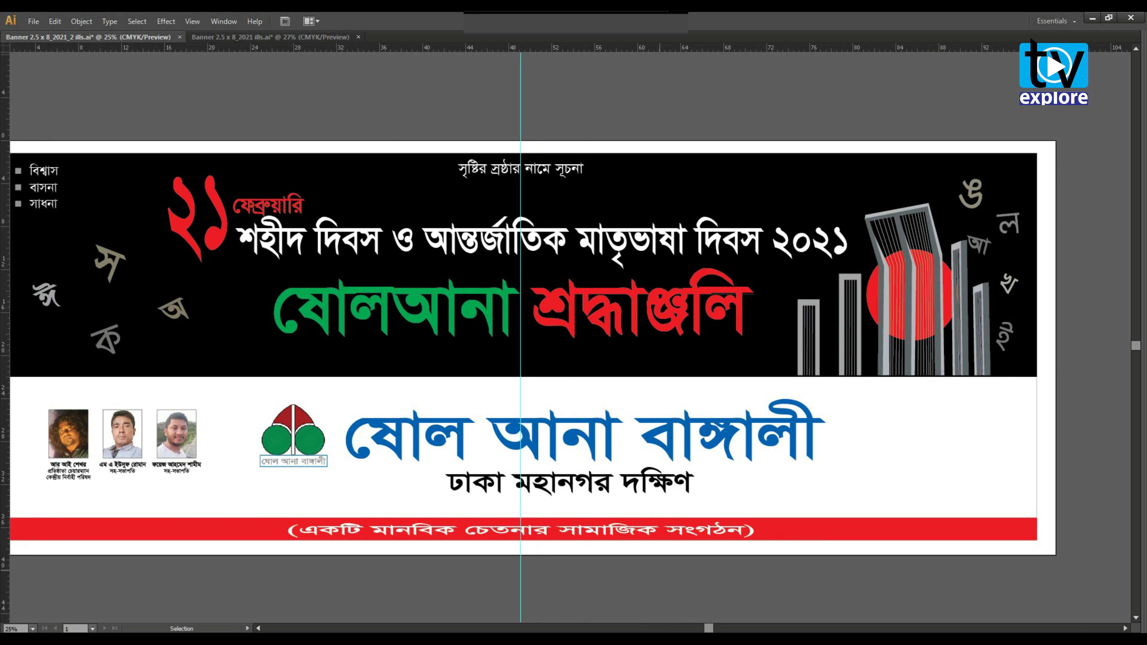
pyautogui.click(815, 518)
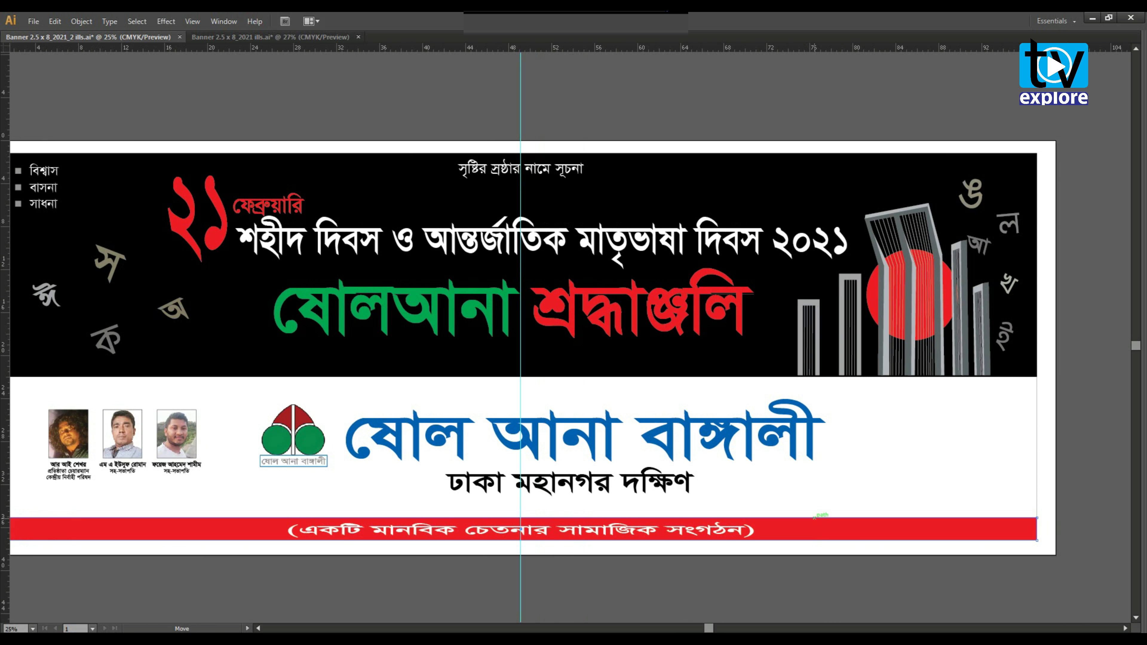
pyautogui.moveTo(814, 517); pyautogui.dragTo(815, 513)
pyautogui.moveTo(610, 541); pyautogui.dragTo(739, 522)
pyautogui.click(732, 533)
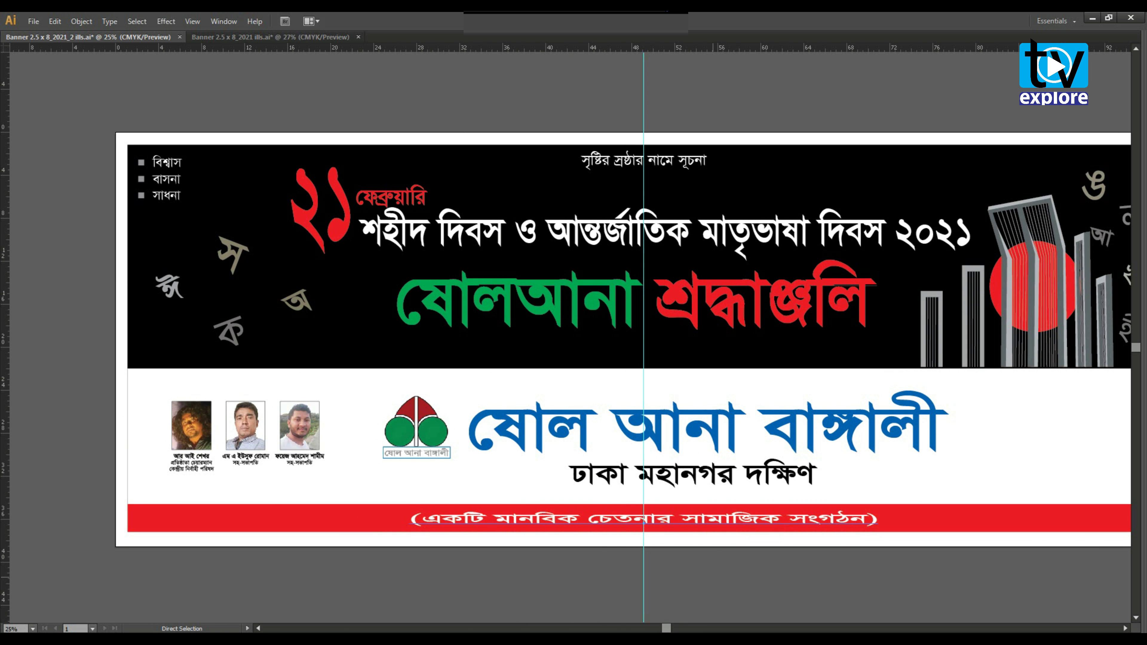
pyautogui.click(713, 577)
# Hide the guides to see the banner without the centre line.
pyautogui.press('Tab')
pyautogui.press('Tab')
pyautogui.press('v')
pyautogui.hotkey('ctrl', ';')
pyautogui.press('space')
pyautogui.moveTo(720, 581); pyautogui.dragTo(652, 571)
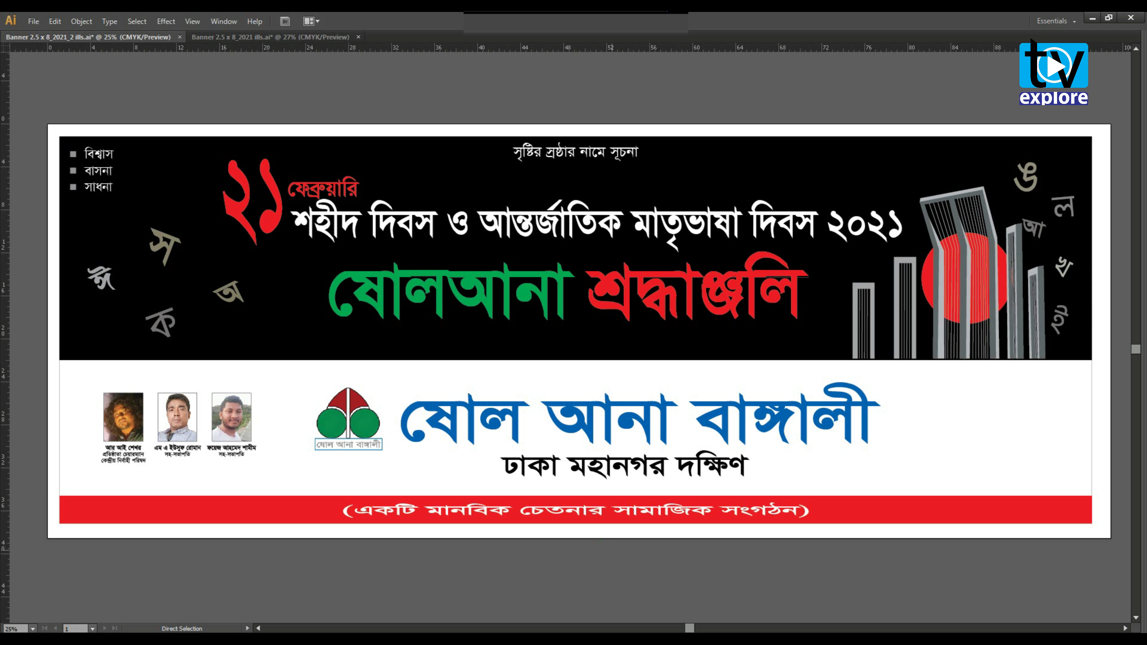
# Align the base of the Shaheed Minar artwork with the lower edge of the black panel, then deselect it.
pyautogui.press('Tab')
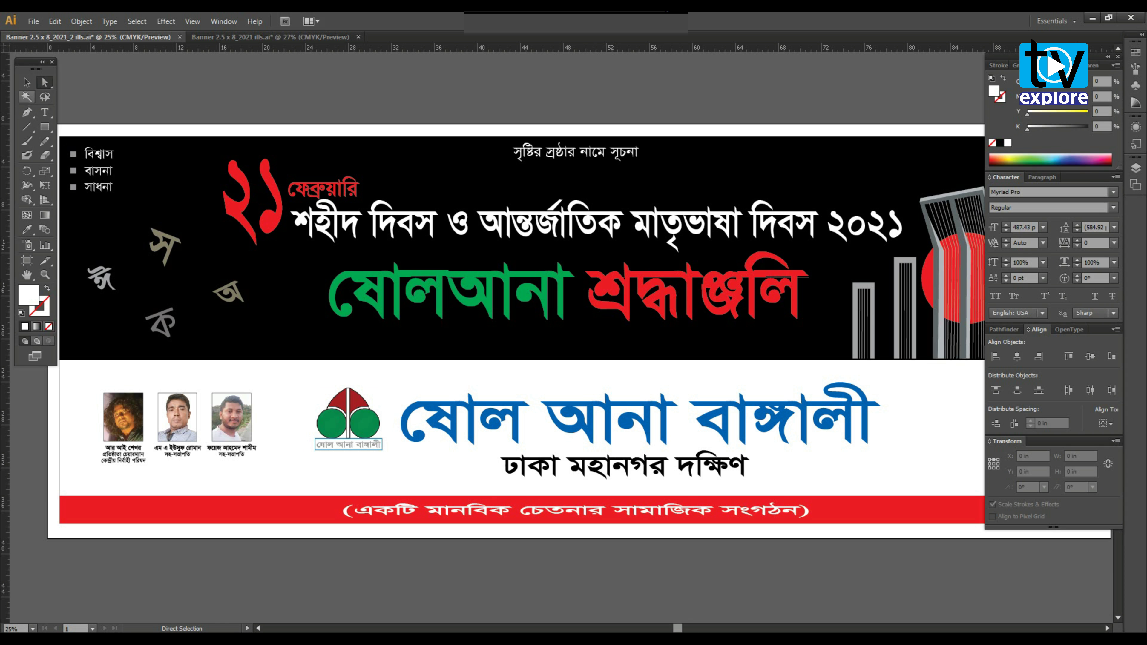
pyautogui.press('v')
pyautogui.press('Tab')
pyautogui.click(950, 288)
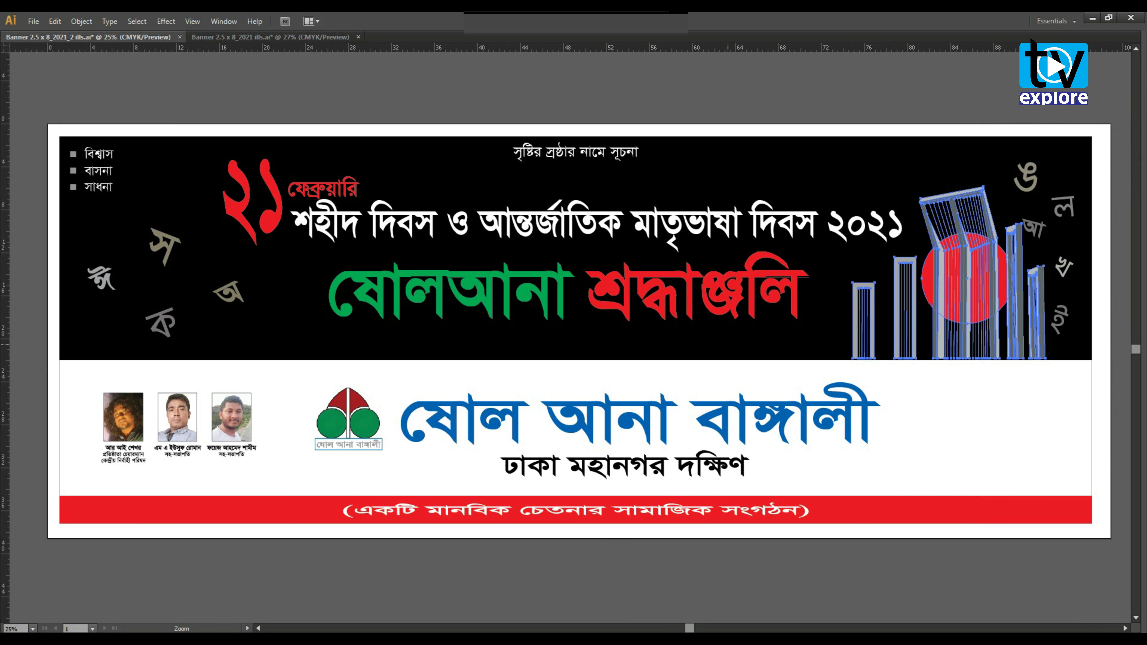
pyautogui.keyDown('ctrl'); pyautogui.moveTo(1075, 415); pyautogui.dragTo(726, 345); pyautogui.keyUp('ctrl')
pyautogui.moveTo(417, 270); pyautogui.dragTo(410, 276)
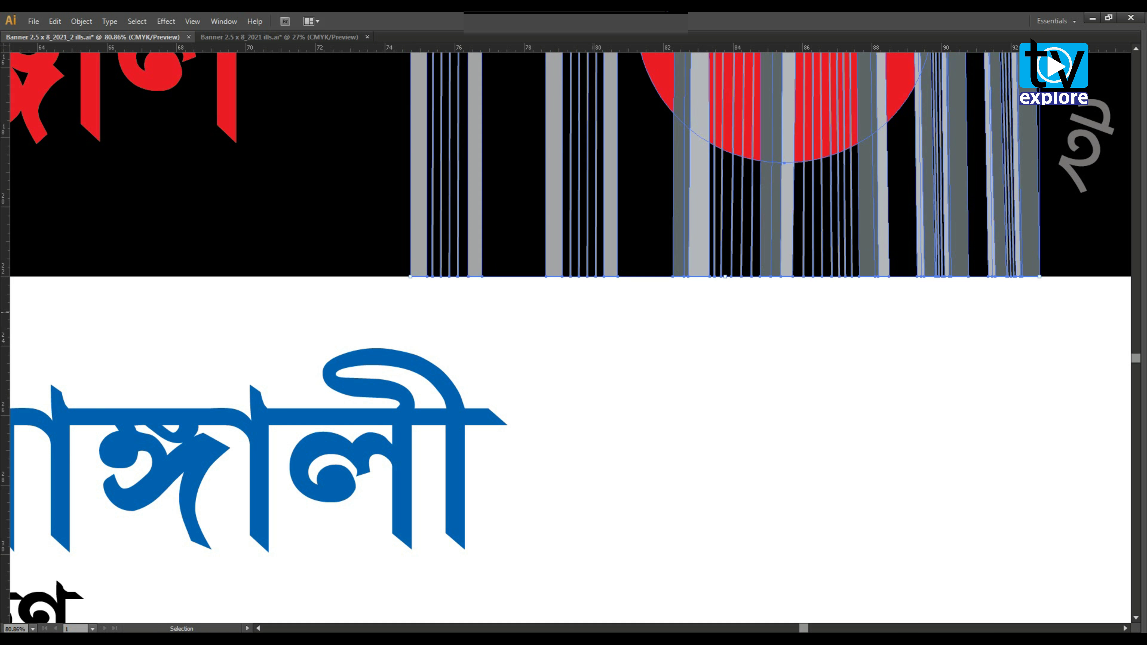
pyautogui.hotkey('ctrl', '0')
pyautogui.hotkey('ctrl', 'shift', 'a')
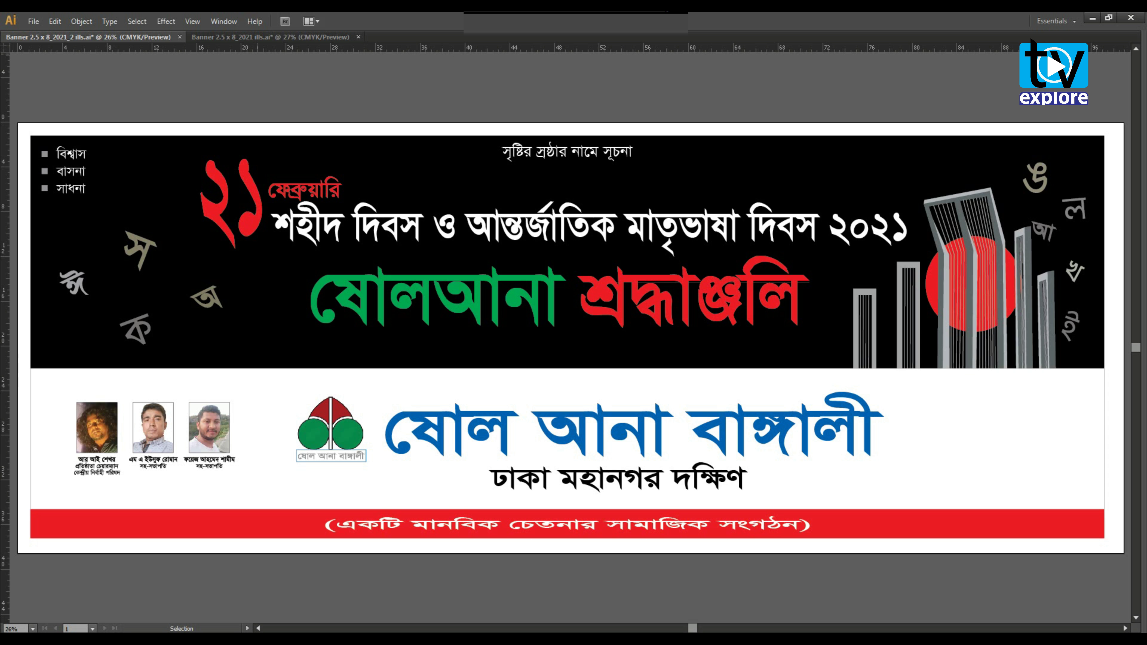
# Examine the monument, the scattered letters, the central titles and the red strip at close range to check their placement.
pyautogui.press('space')
pyautogui.moveTo(944, 194); pyautogui.dragTo(839, 202)
pyautogui.press('z')
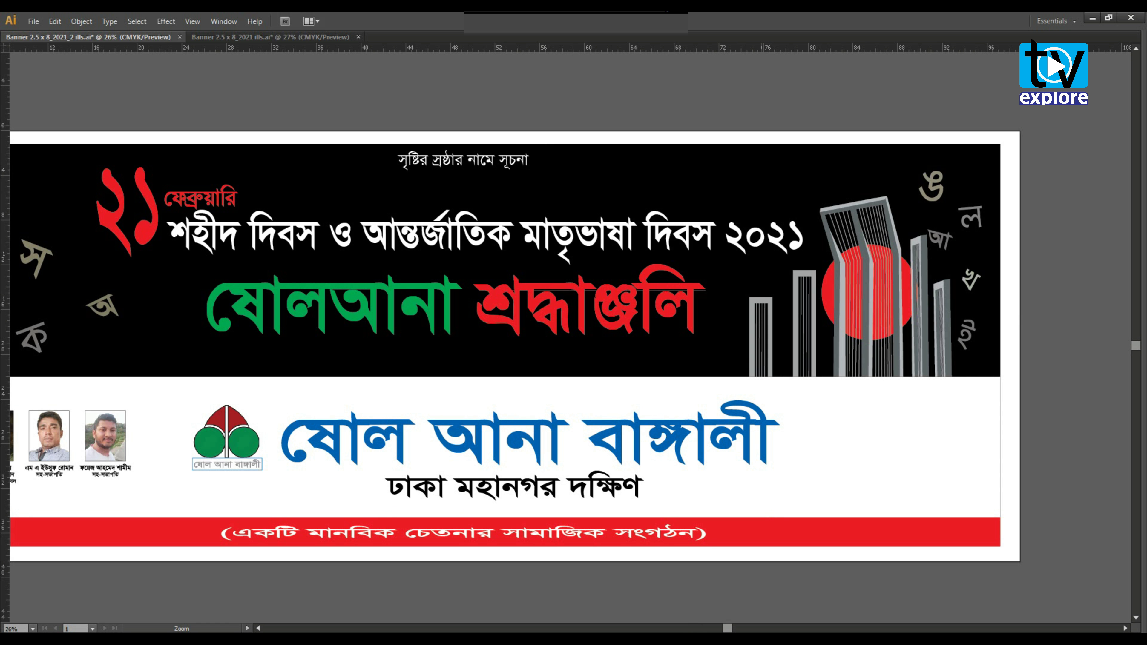
pyautogui.press('space')
pyautogui.moveTo(518, 124)
pyautogui.mouseDown()
pyautogui.moveTo(846, 112)
pyautogui.moveTo(600, 119)
pyautogui.moveTo(1010, 346)
pyautogui.moveTo(1102, 465)
pyautogui.mouseUp()
pyautogui.press('v')
pyautogui.press('space')
pyautogui.hotkey('ctrl', 'space')
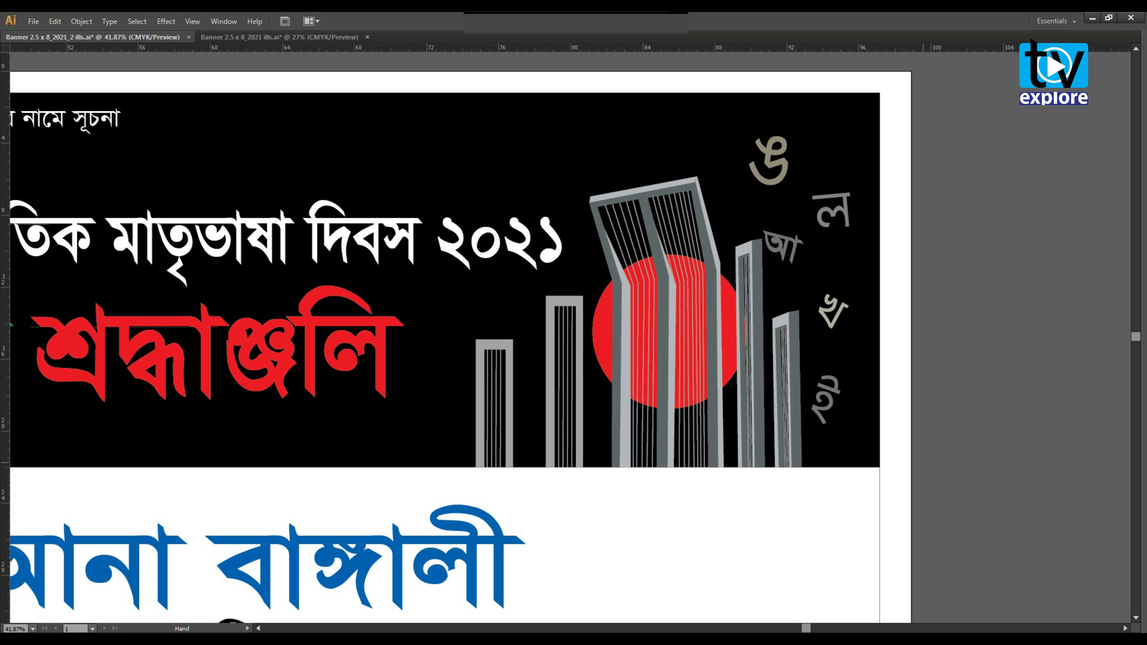
pyautogui.moveTo(598, 491); pyautogui.dragTo(960, 445)
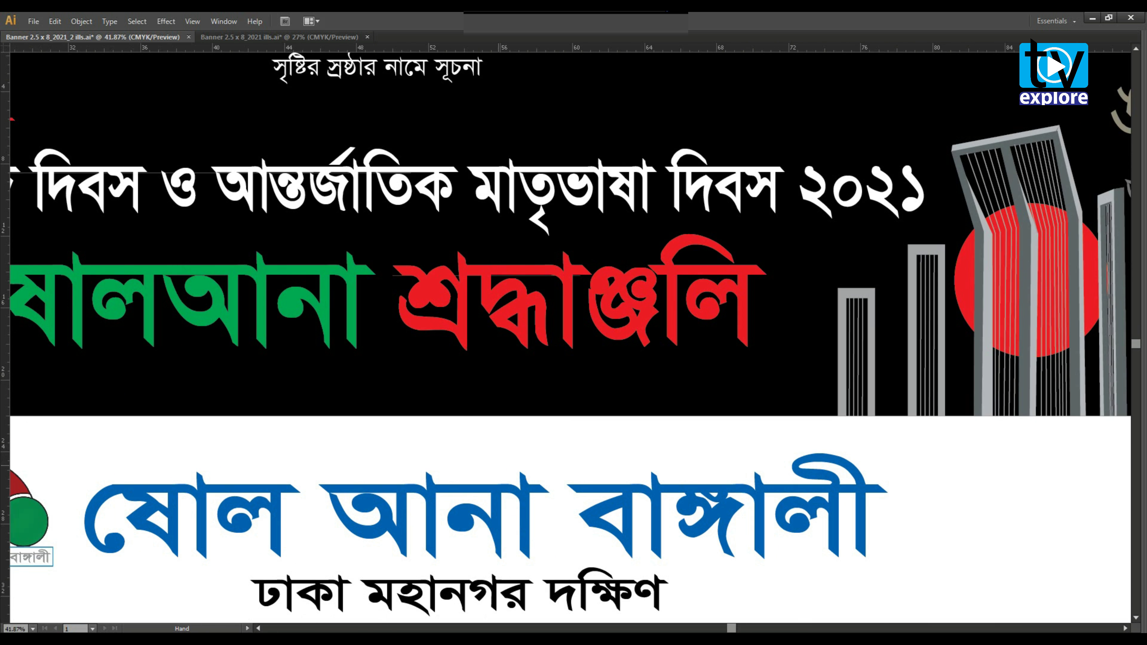
pyautogui.moveTo(444, 464)
pyautogui.mouseDown()
pyautogui.moveTo(569, 505)
pyautogui.moveTo(1052, 483)
pyautogui.moveTo(1060, 555)
pyautogui.moveTo(777, 499)
pyautogui.moveTo(771, 434)
pyautogui.moveTo(464, 284)
pyautogui.mouseUp()
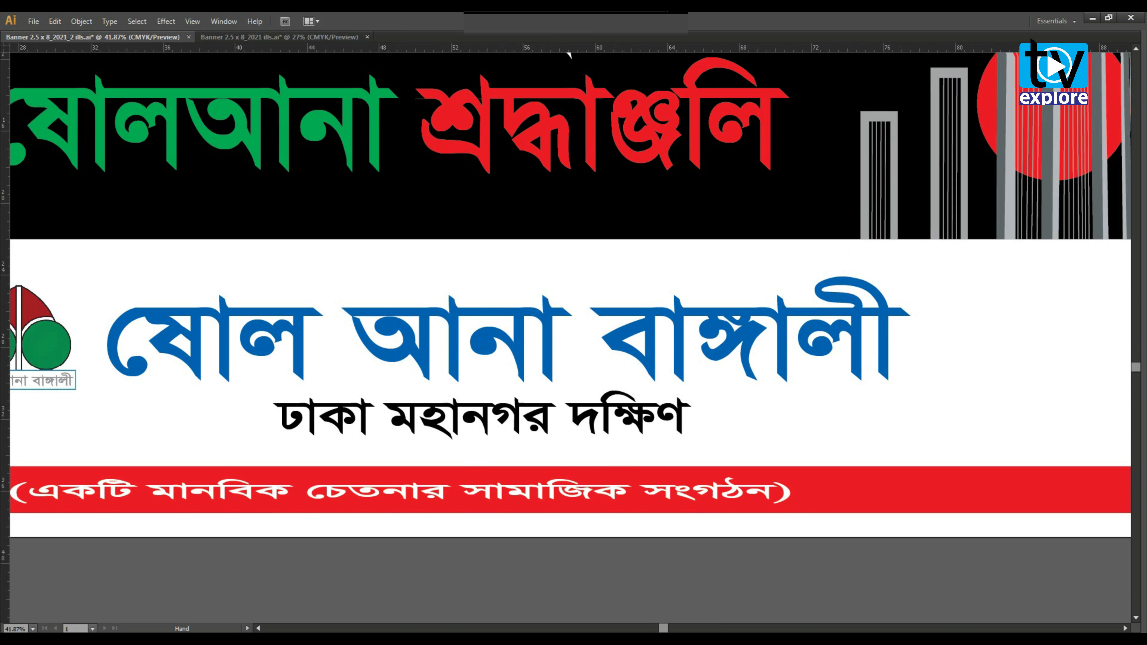
pyautogui.moveTo(671, 422); pyautogui.dragTo(472, 383)
pyautogui.moveTo(948, 253); pyautogui.dragTo(715, 367)
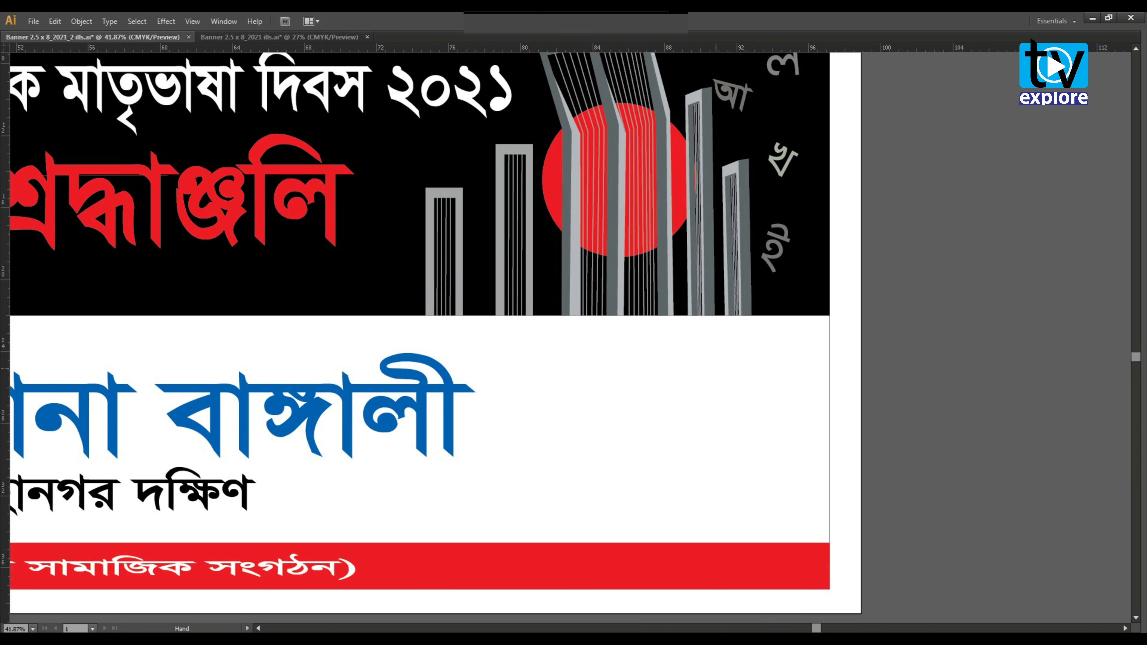
pyautogui.keyDown('ctrl'); pyautogui.keyDown('alt'); pyautogui.click(710, 365); pyautogui.keyUp('alt'); pyautogui.keyUp('ctrl')
pyautogui.hotkey('ctrl', '-')
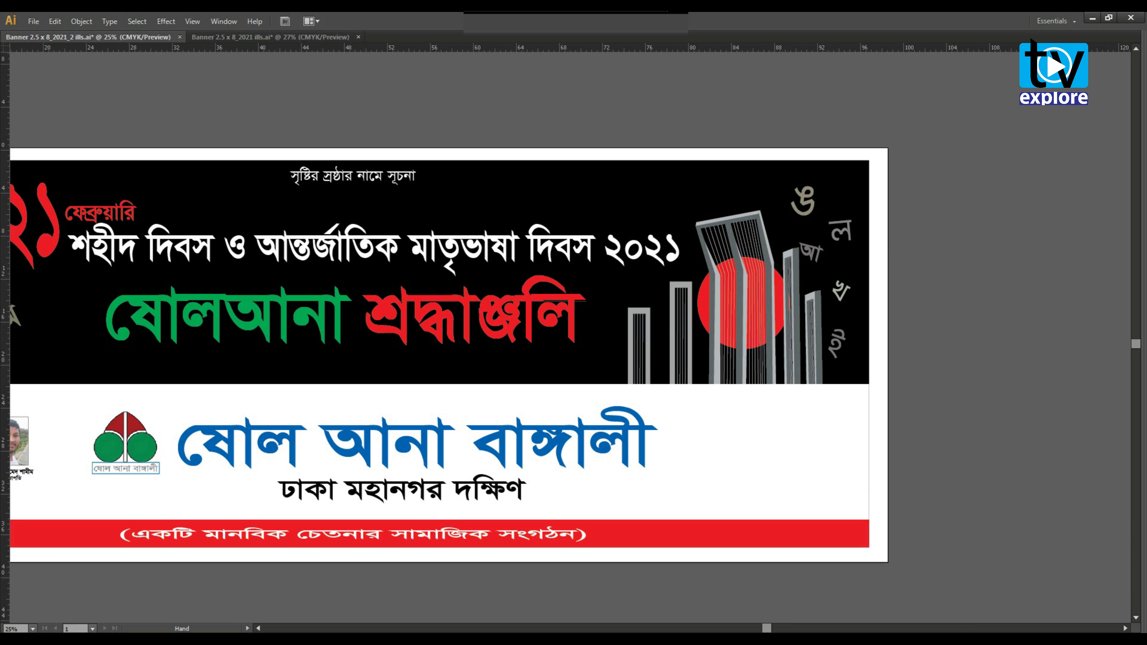
pyautogui.moveTo(514, 393); pyautogui.dragTo(740, 366)
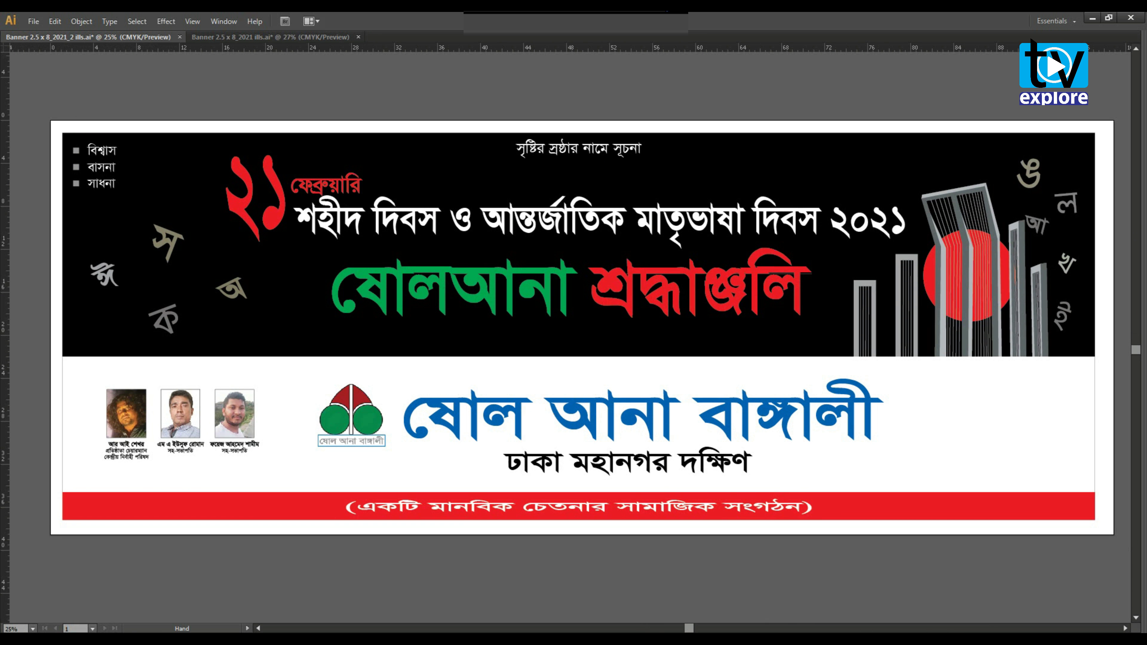
# Inspect the banner from its photos and logo across to the monument, finishing with the whole artboard in view.
pyautogui.press('v')
pyautogui.press('Tab')
pyautogui.press('Tab')
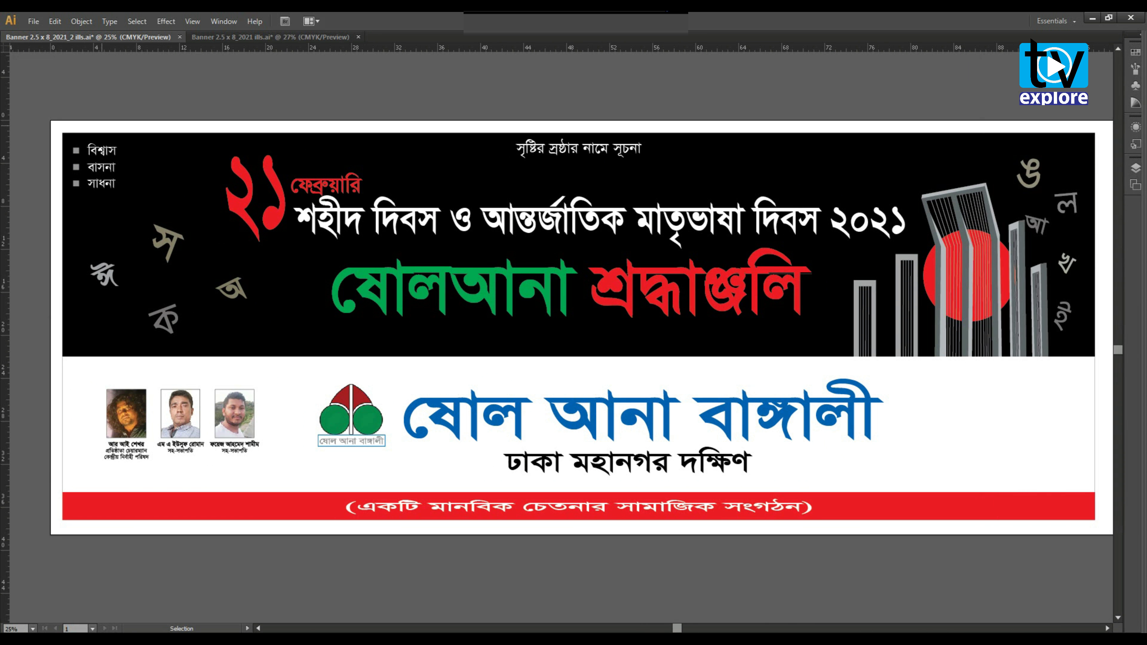
pyautogui.press('z')
pyautogui.moveTo(52, 118); pyautogui.dragTo(731, 534)
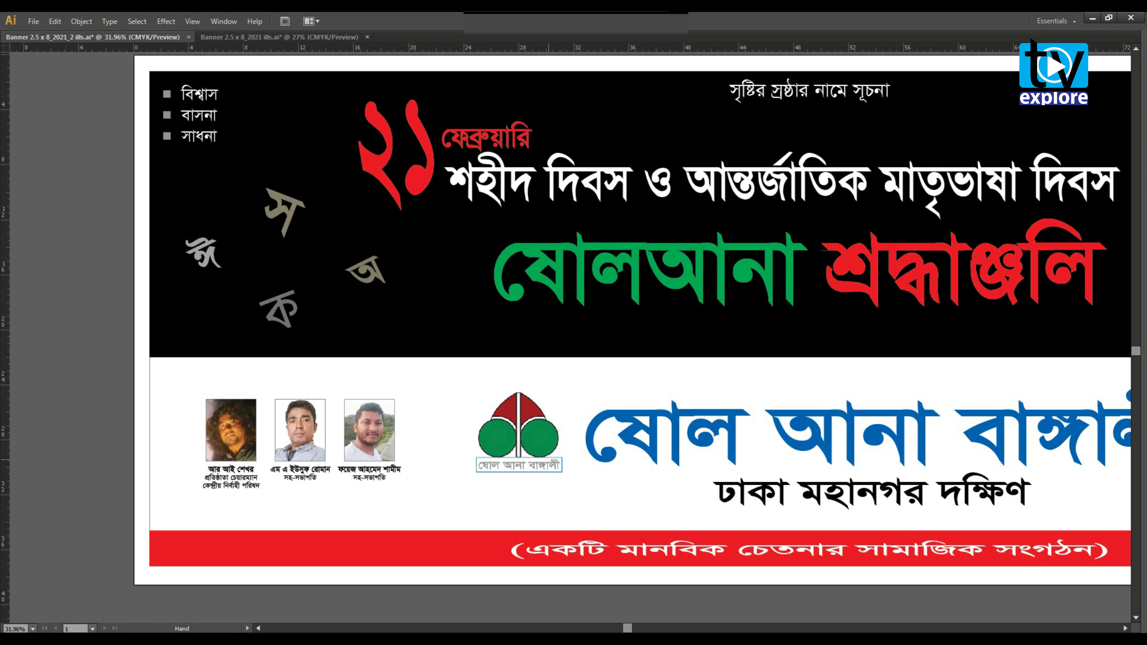
pyautogui.moveTo(548, 459); pyautogui.dragTo(376, 499)
pyautogui.moveTo(594, 379); pyautogui.dragTo(536, 370)
pyautogui.press('Tab')
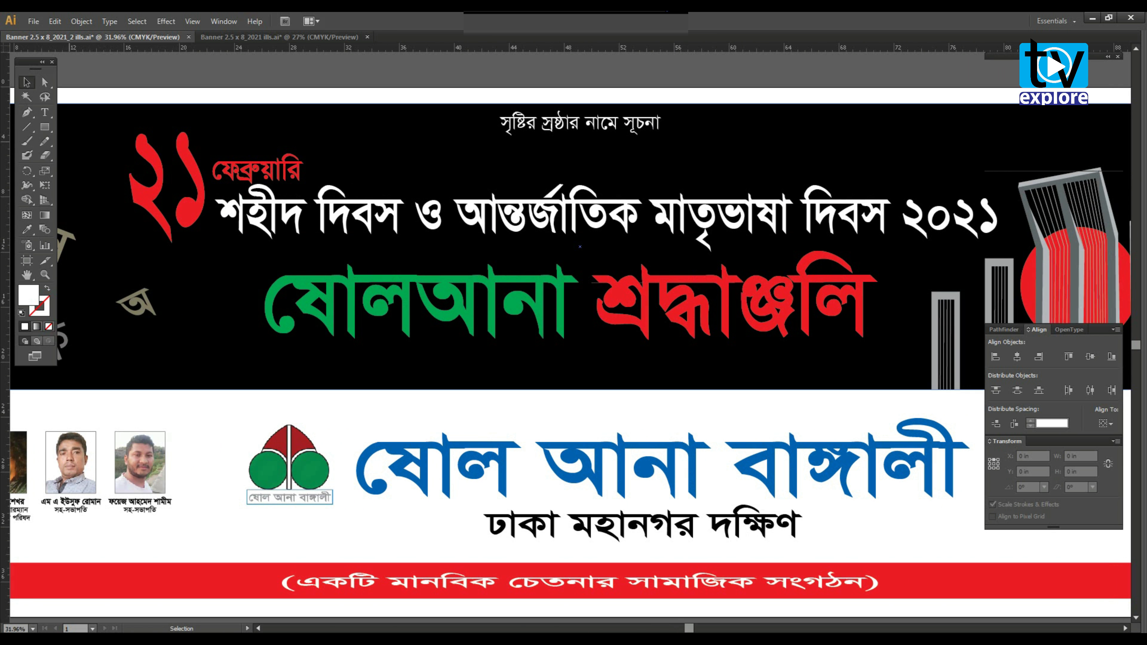
pyautogui.press('a')
pyautogui.press('Tab')
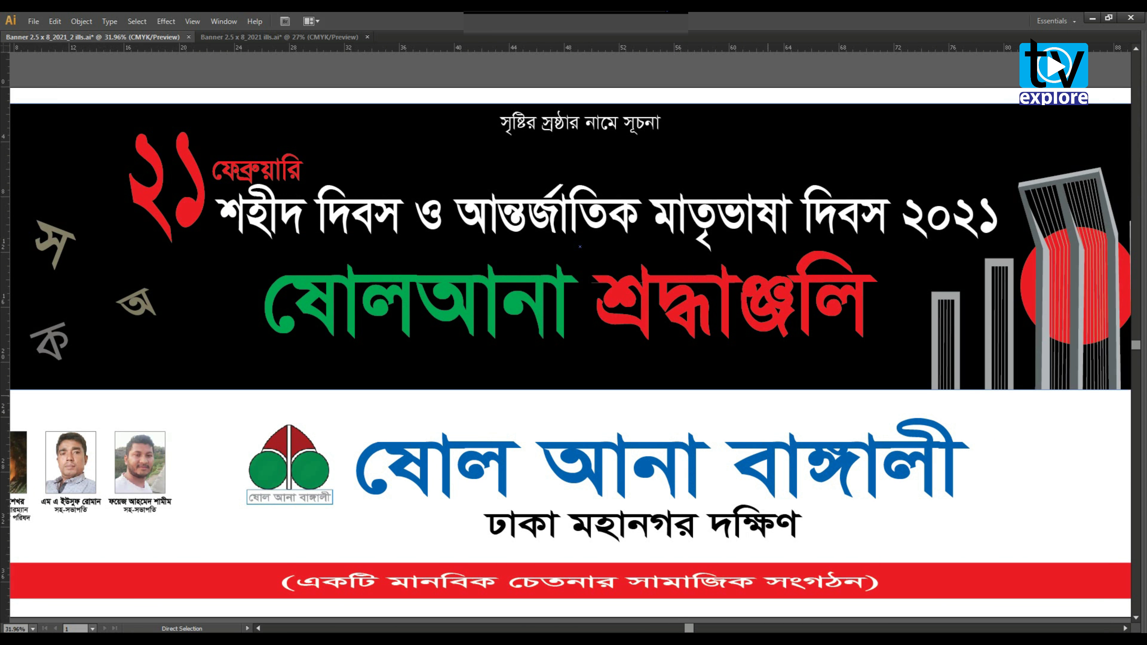
pyautogui.moveTo(842, 541); pyautogui.dragTo(556, 547)
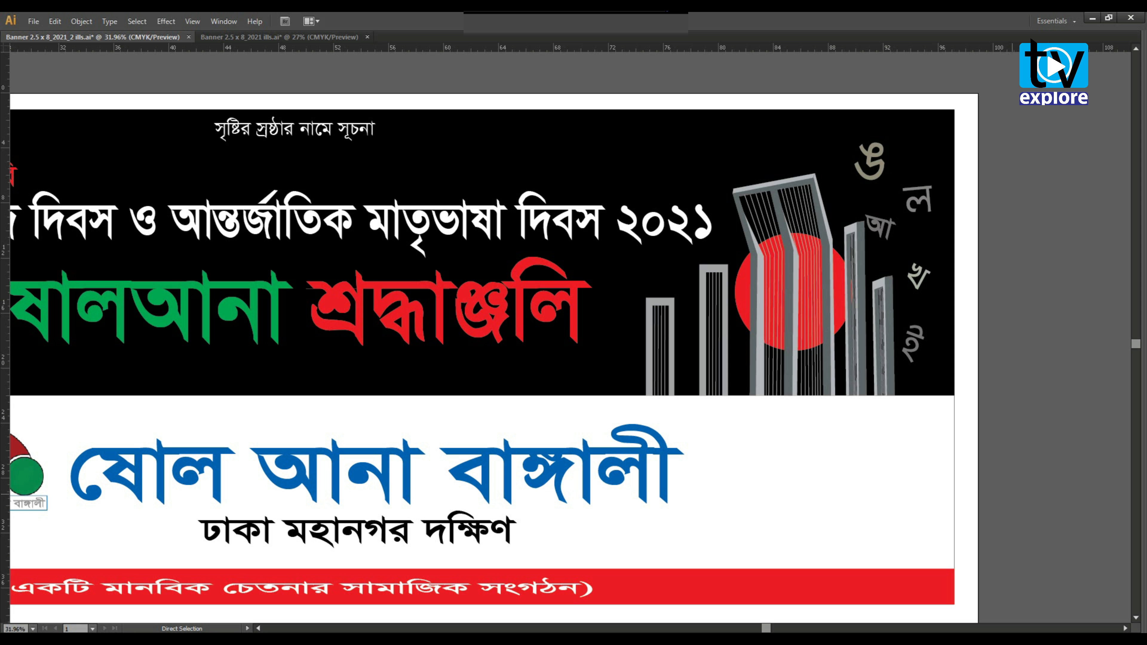
pyautogui.press('h')
pyautogui.moveTo(566, 451); pyautogui.dragTo(657, 450)
pyautogui.hotkey('ctrl', '0')
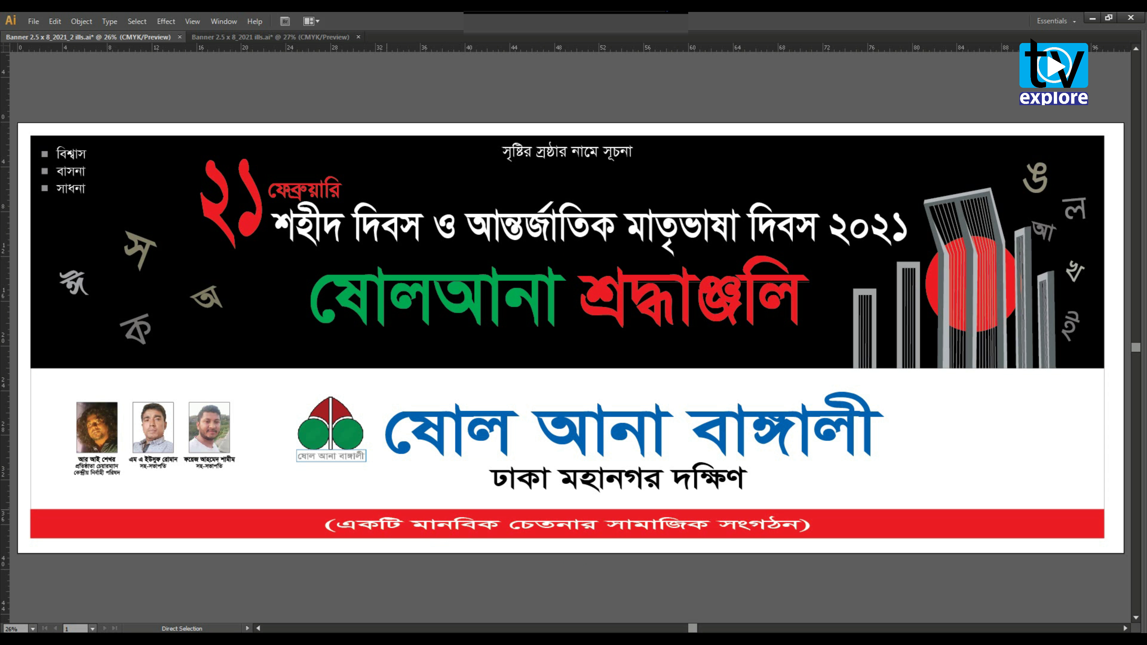
pyautogui.click(432, 639)
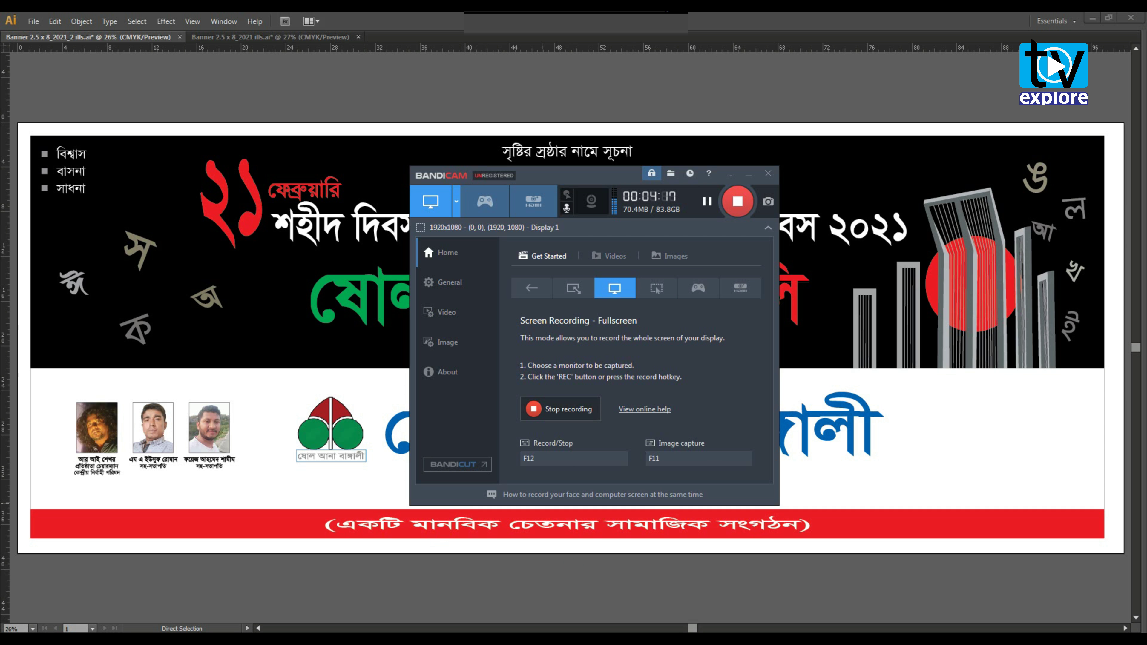